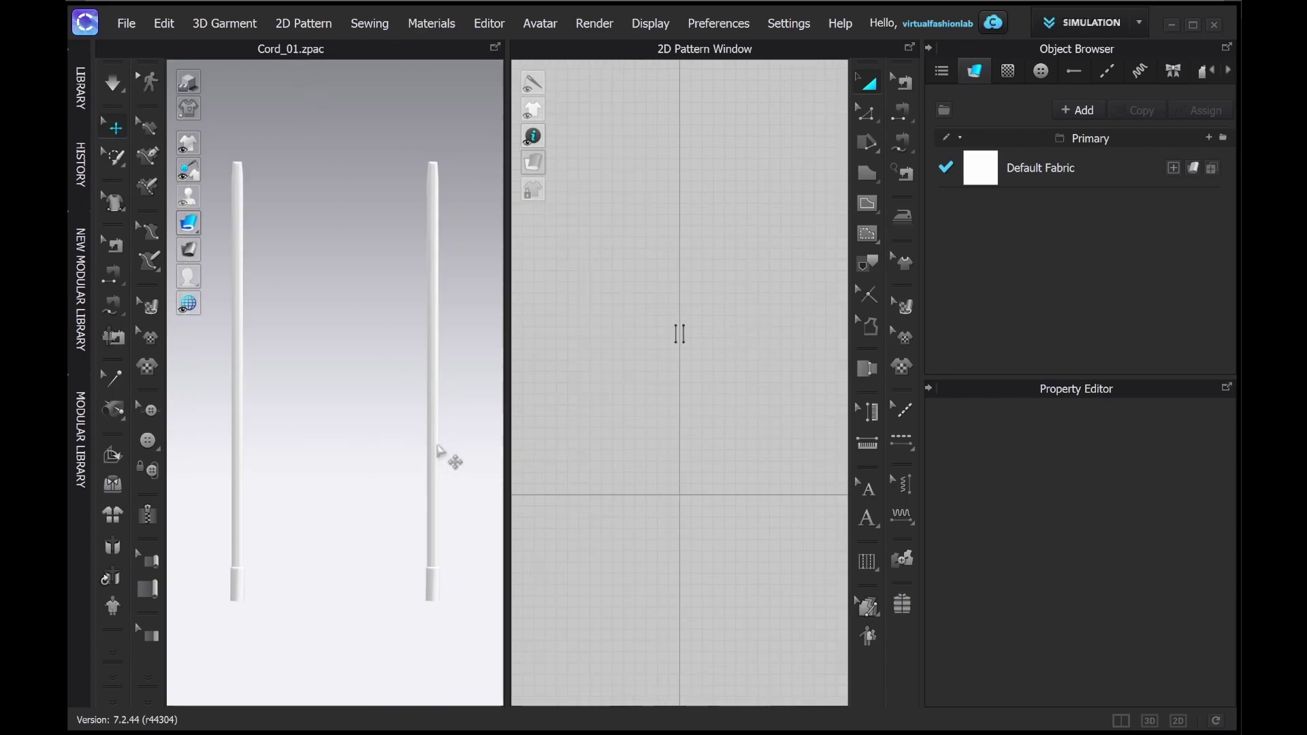
Draw a narrow upright rectangle pattern about 6.02 in long beside the existing thin strip, matching its length
scroll(700, 335, up, 5)
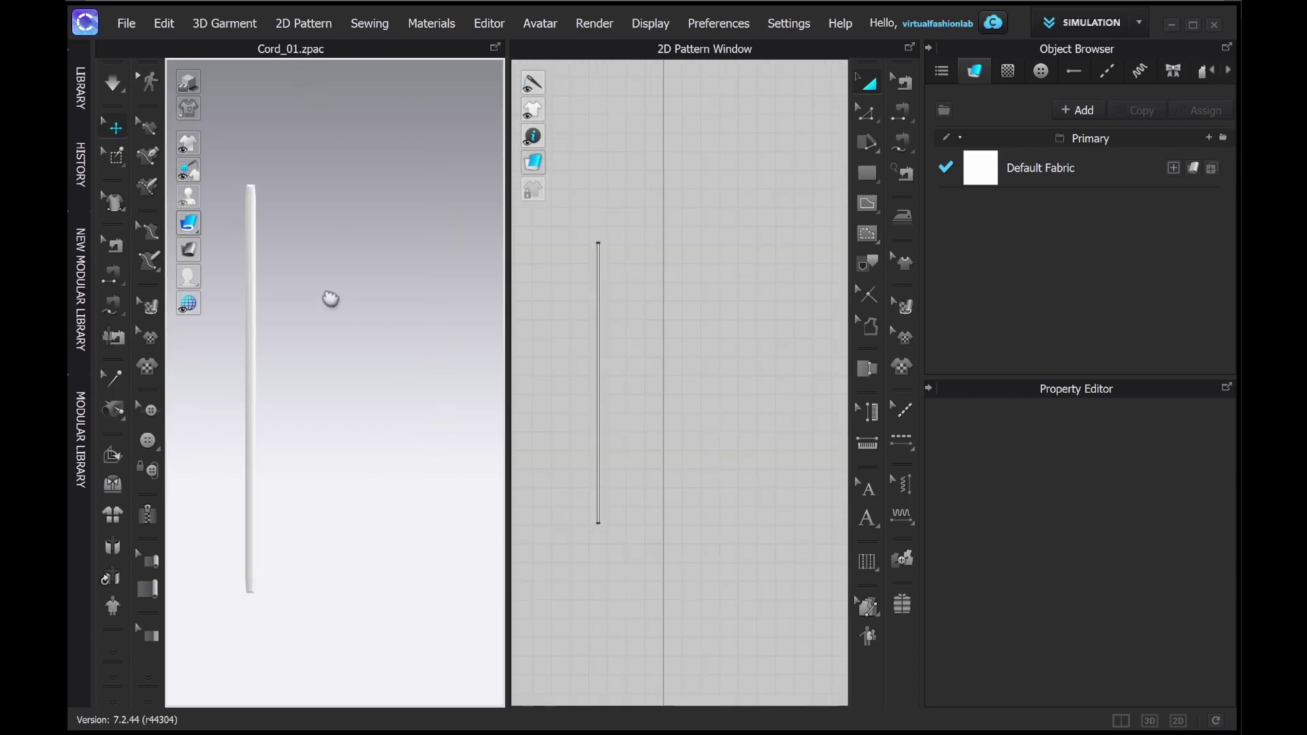
click(866, 173)
drag(638, 241, 657, 526)
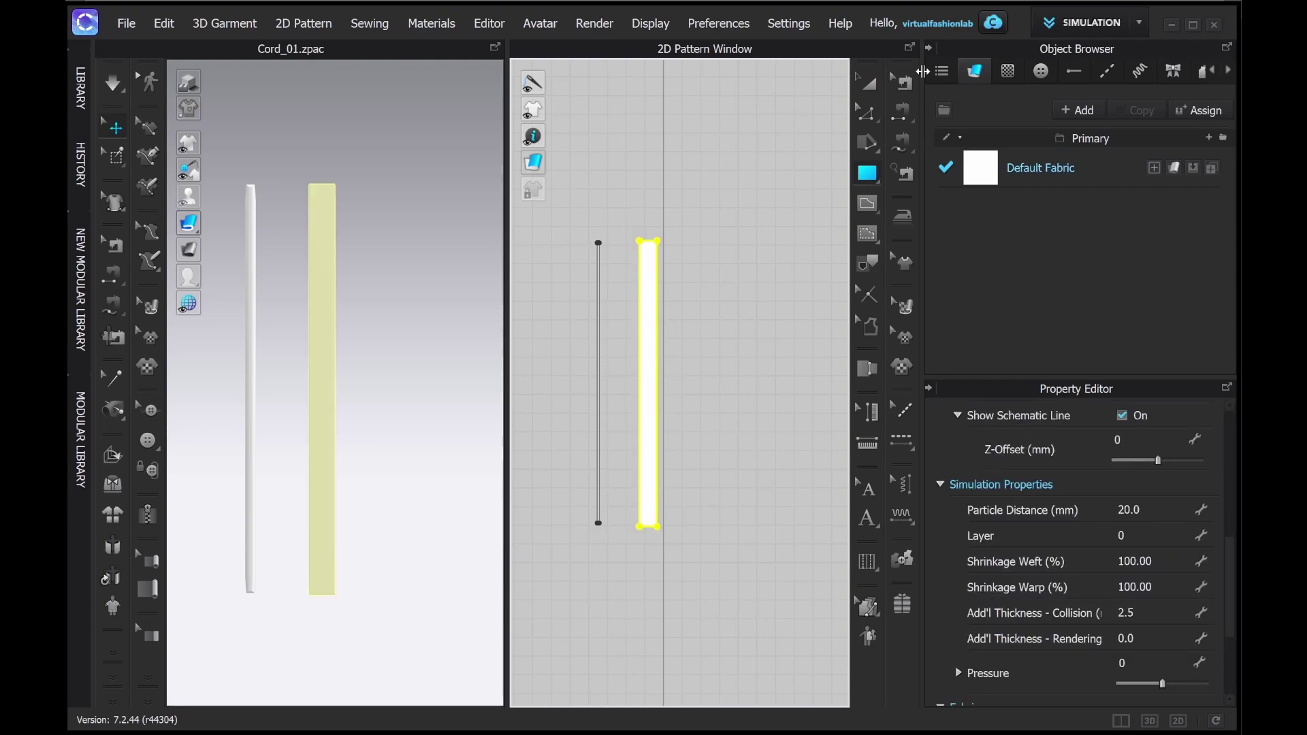
Set the new rectangle pattern's particle distance to 0.8 mm
click(875, 87)
click(1136, 510)
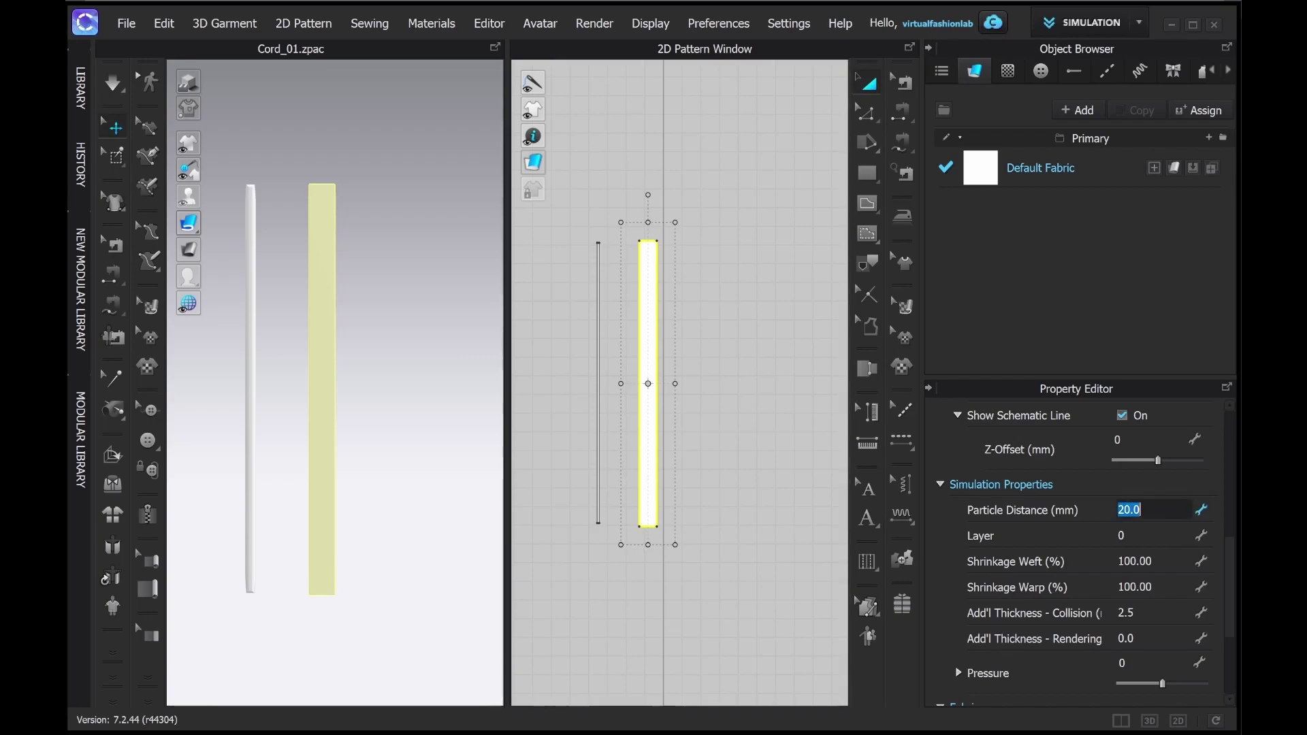
key(Return)
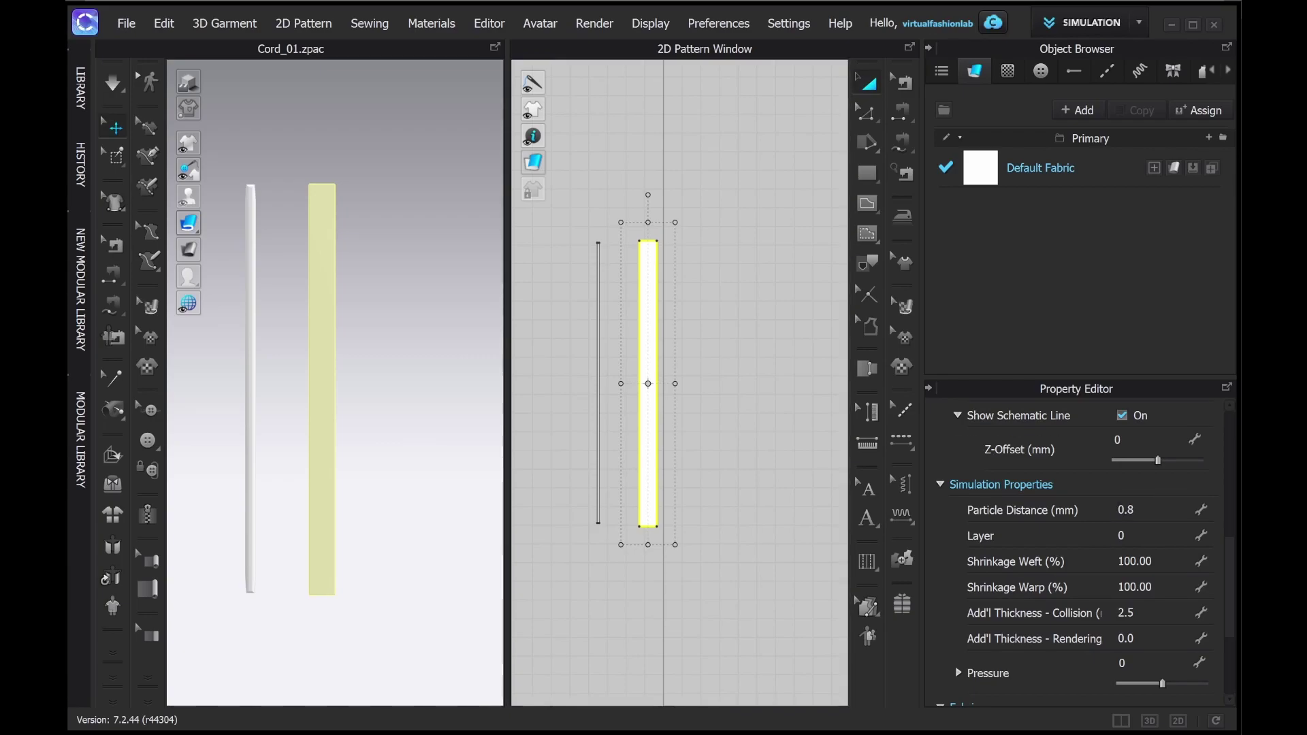
click(793, 151)
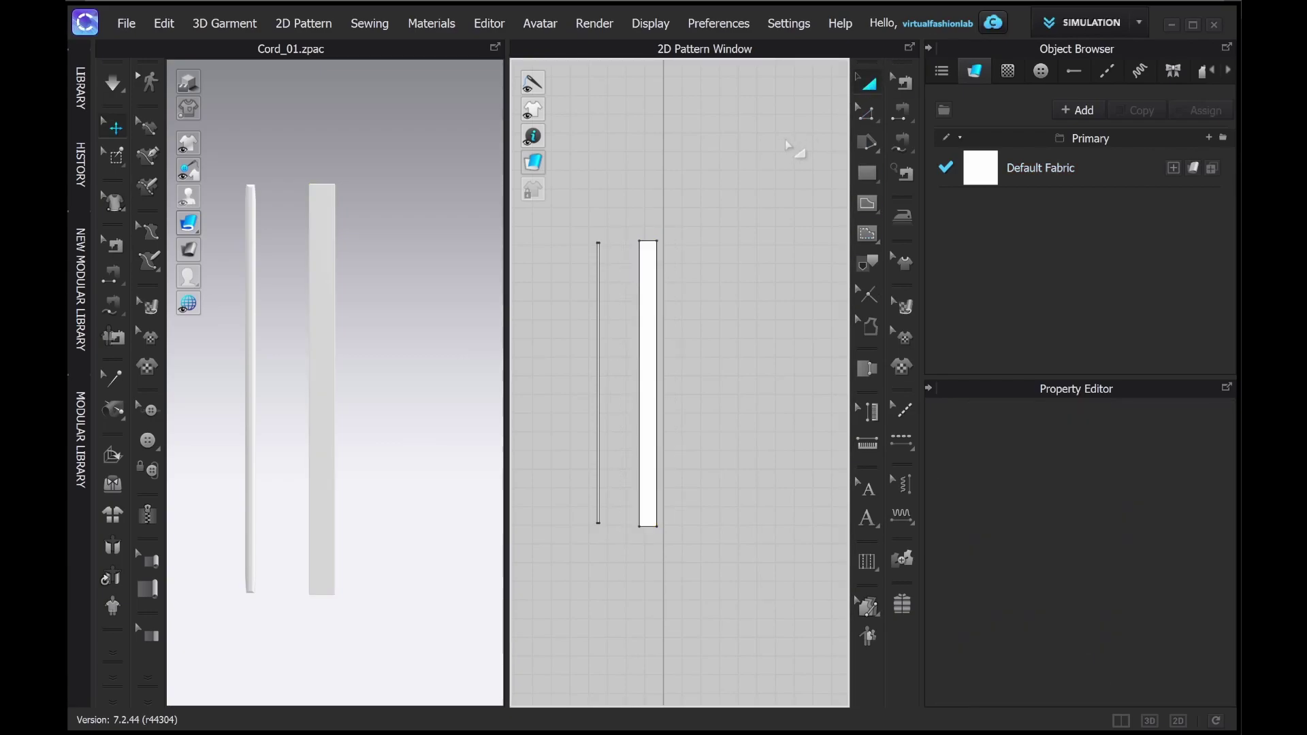
Offset the new rectangle's right long edge as one internal line at a distance of 0.15 in
click(868, 117)
right_click(656, 289)
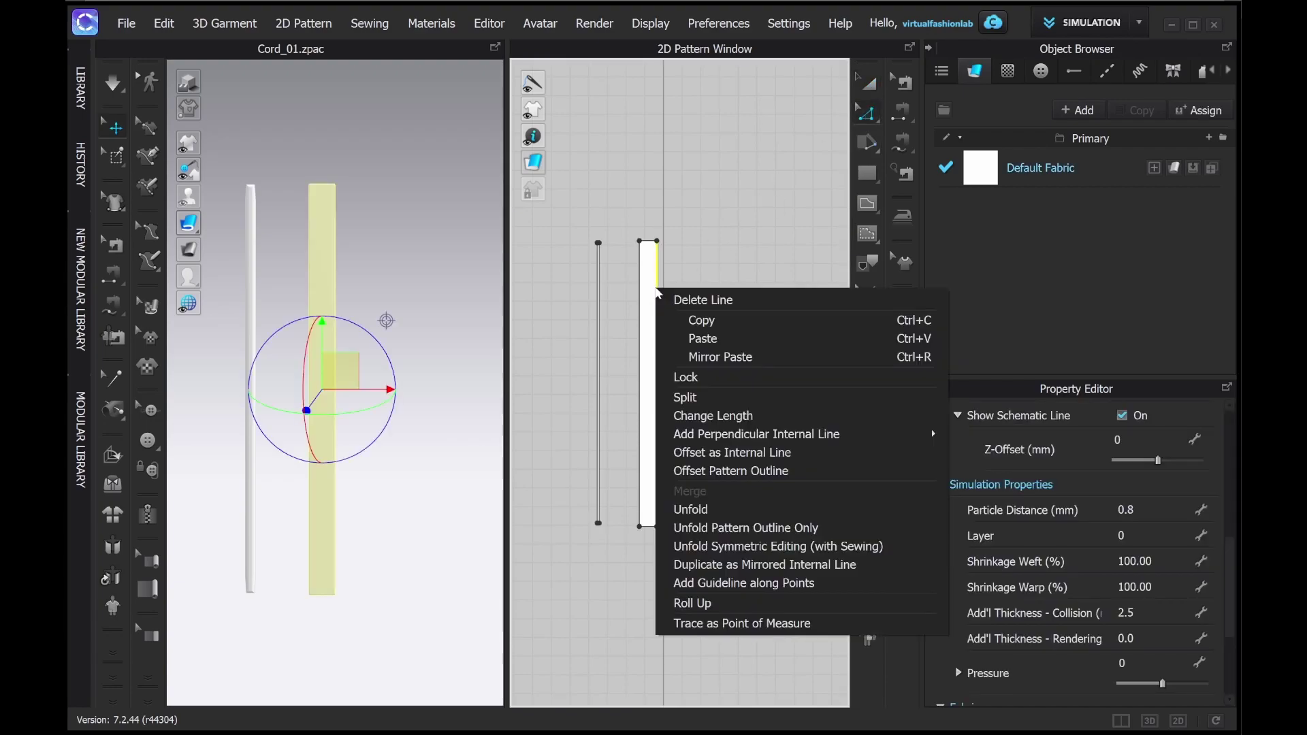
click(744, 454)
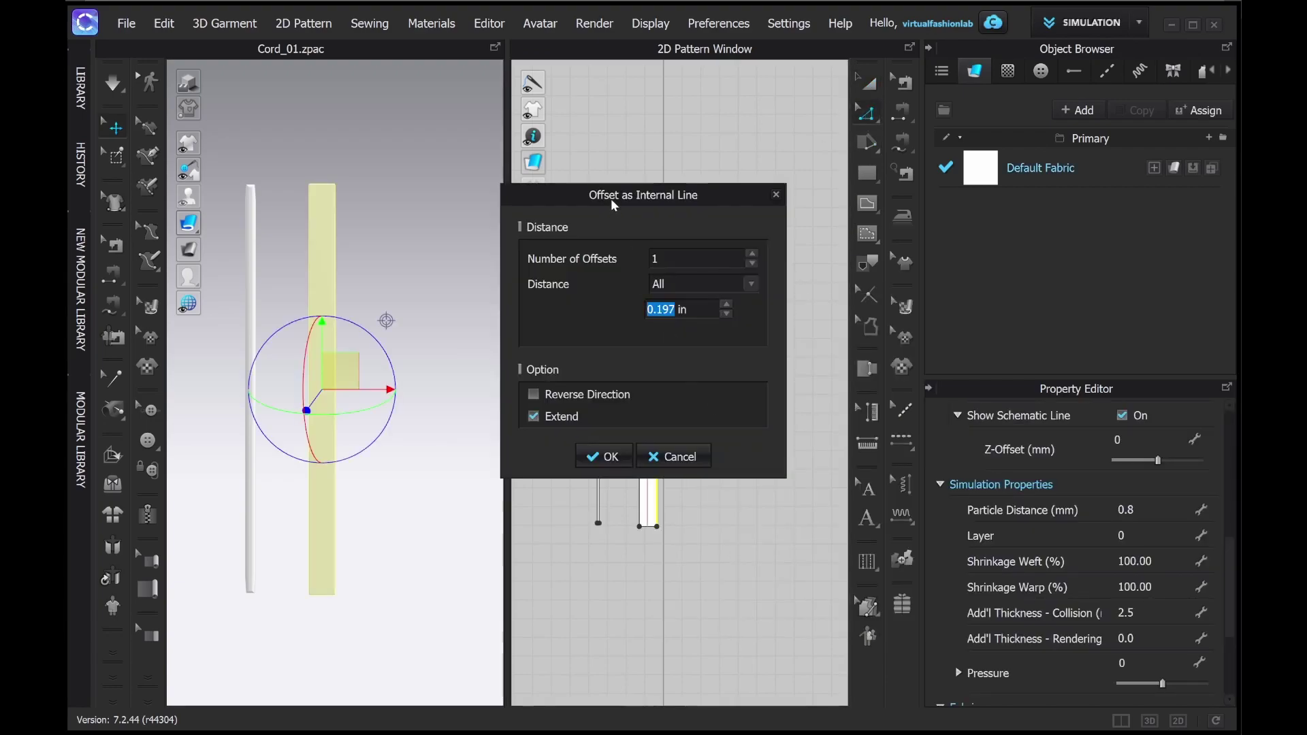
drag(619, 202, 799, 156)
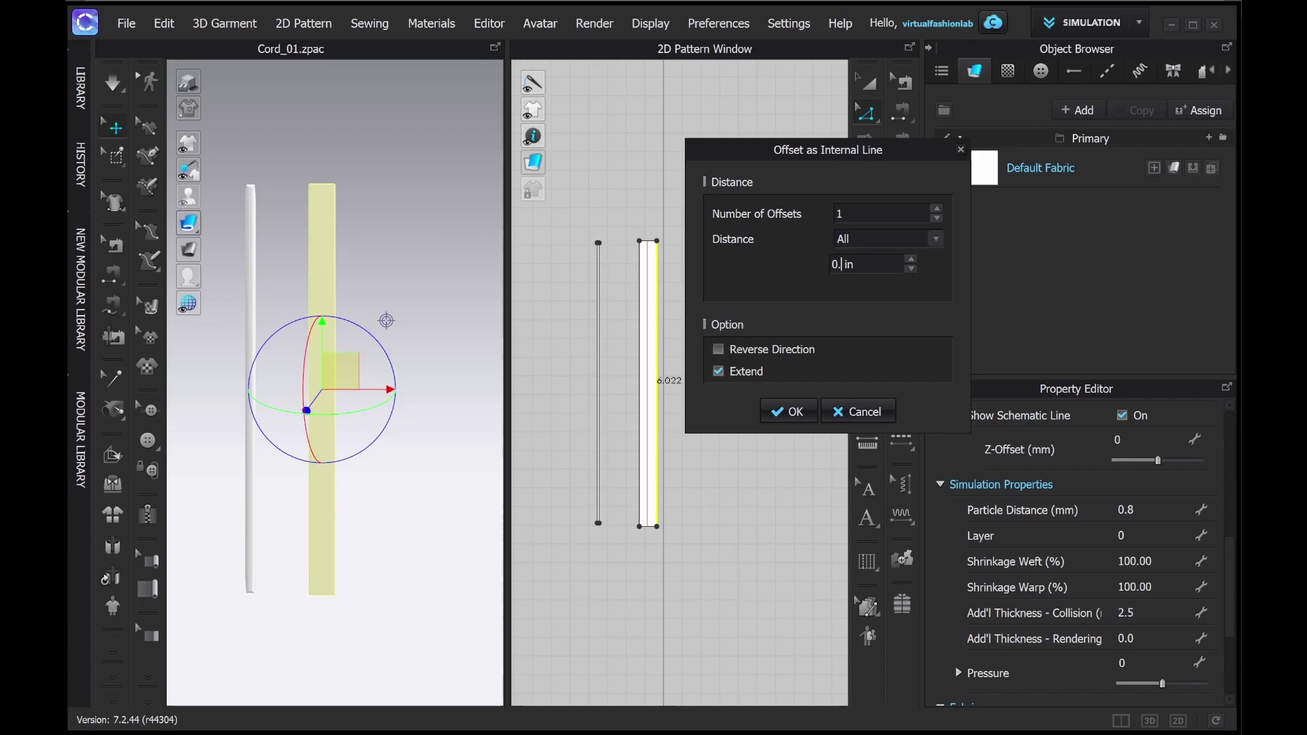
text(15)
click(784, 411)
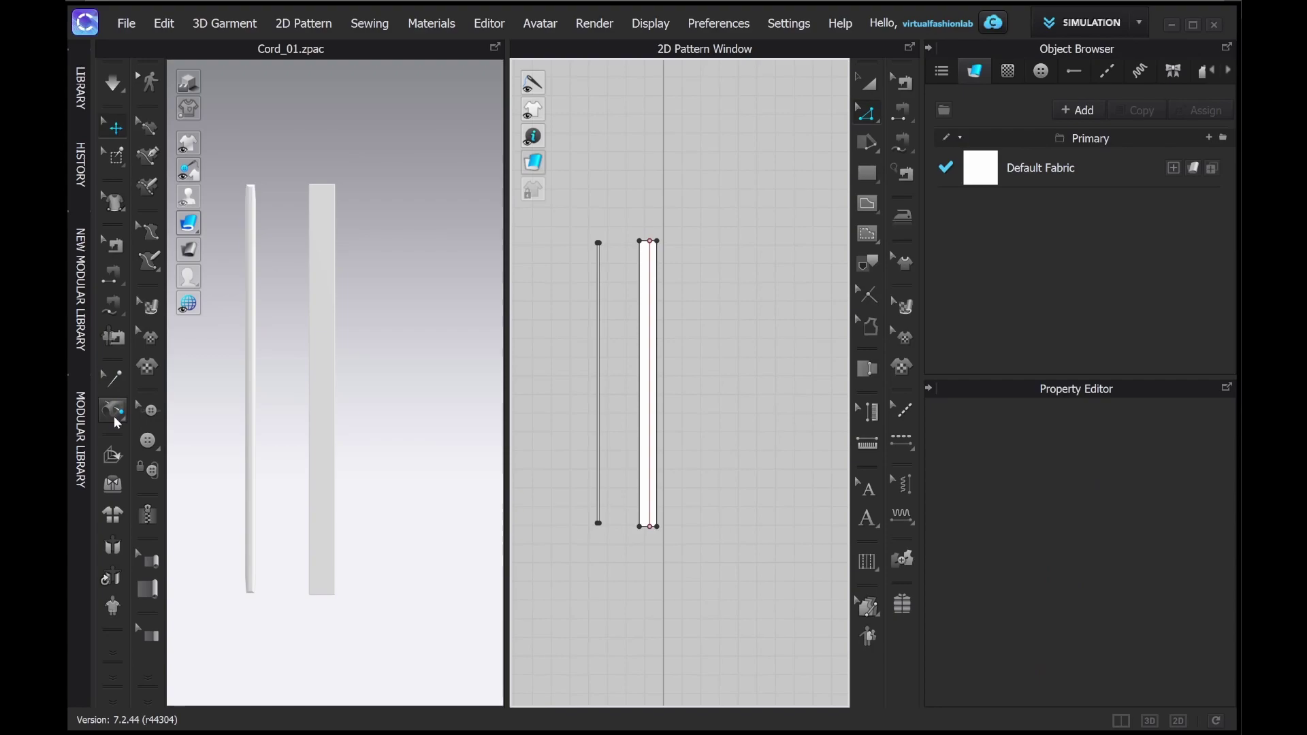
Move the internal line onto the centre of the new rectangle's width
click(116, 456)
right_drag(346, 238, 345, 329)
scroll(648, 265, up, 4)
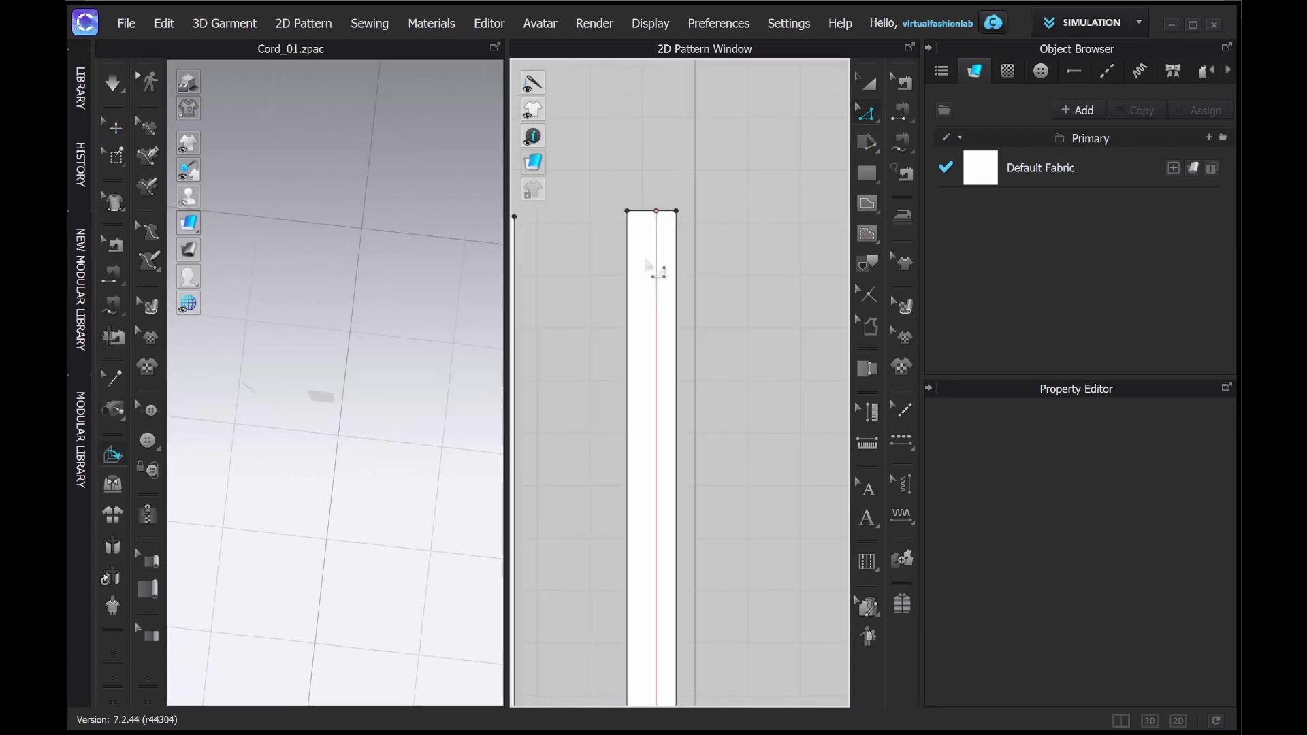
click(655, 251)
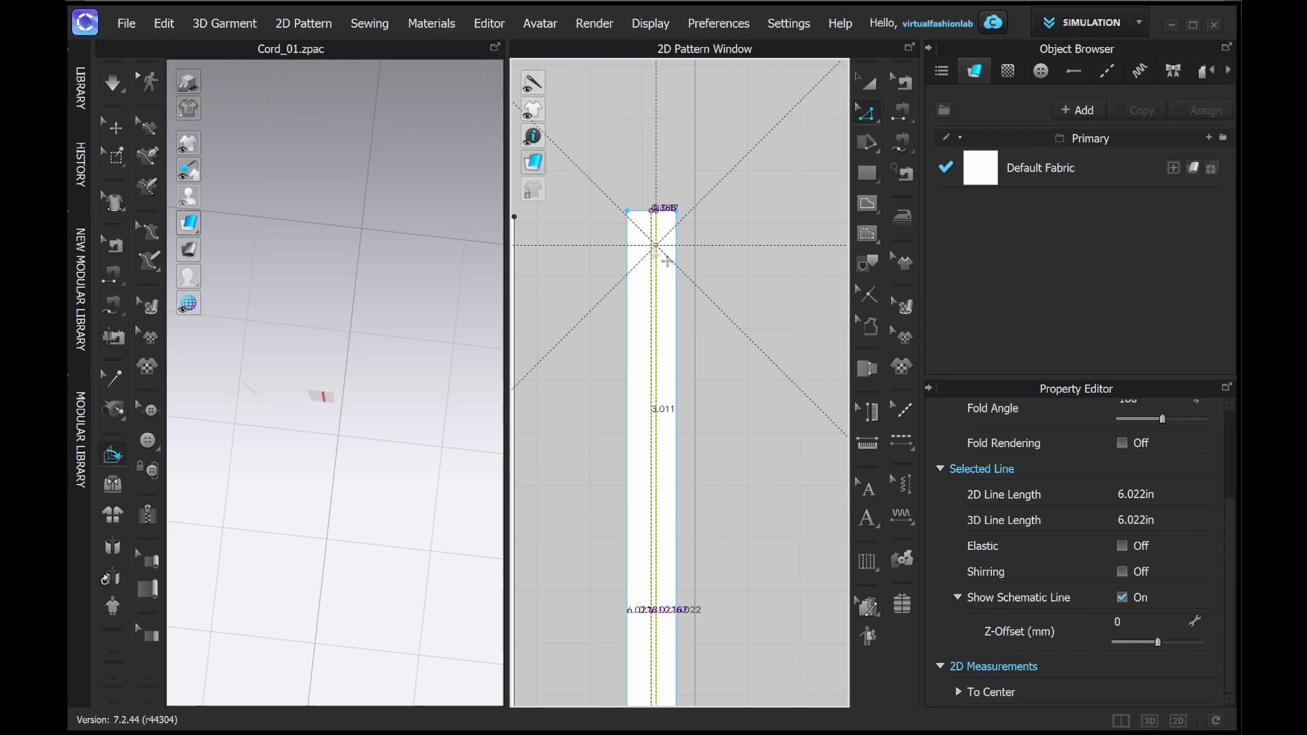
Fold the new strip almost closed along its centre internal line with Fold Arrangement
click(328, 395)
right_drag(327, 395, 350, 350)
drag(362, 396, 270, 373)
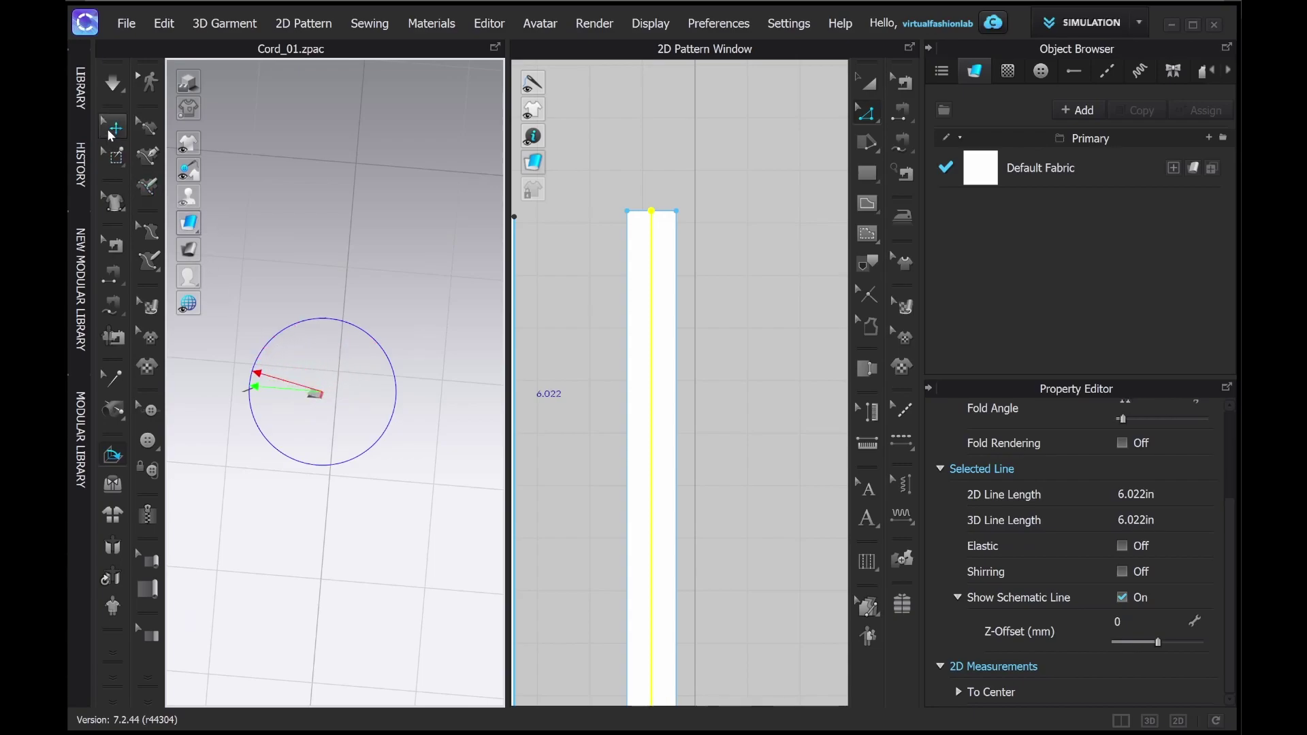
click(110, 131)
right_drag(339, 256, 348, 291)
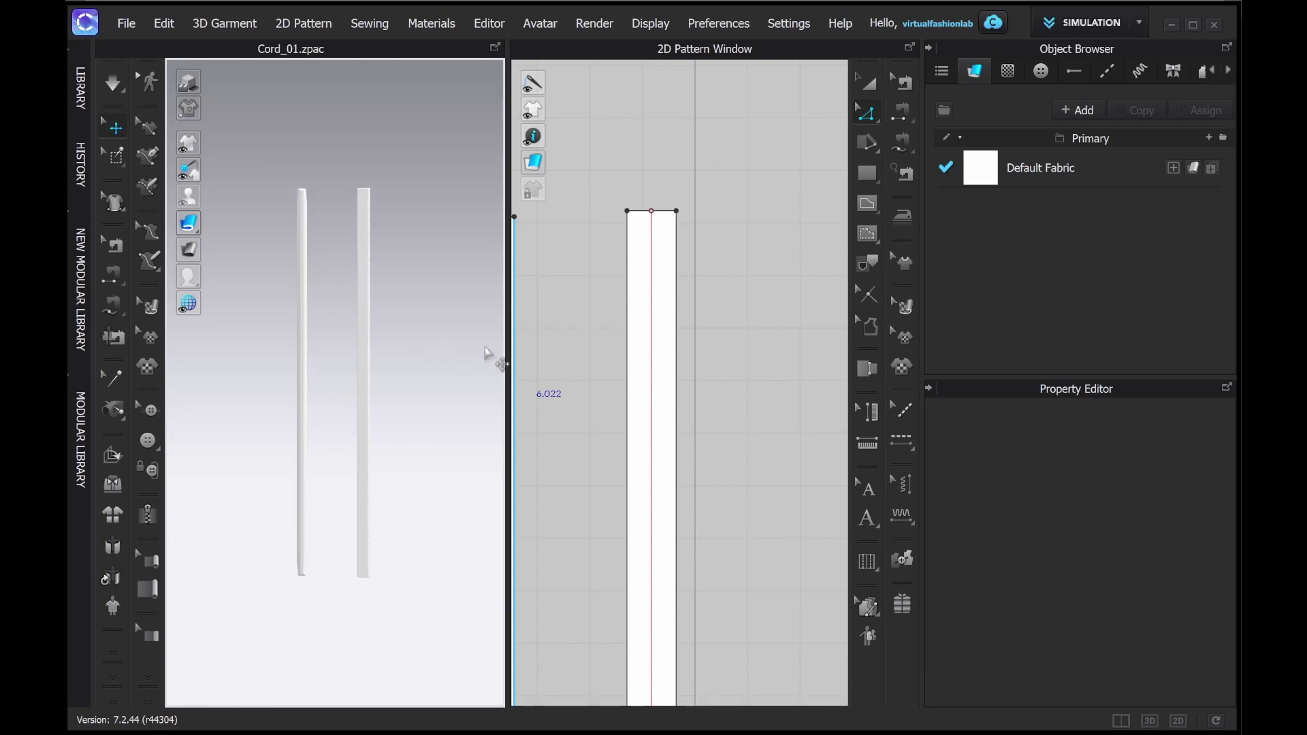
Pin the upper ends of both strips and the lower end of the new folded strip
click(115, 156)
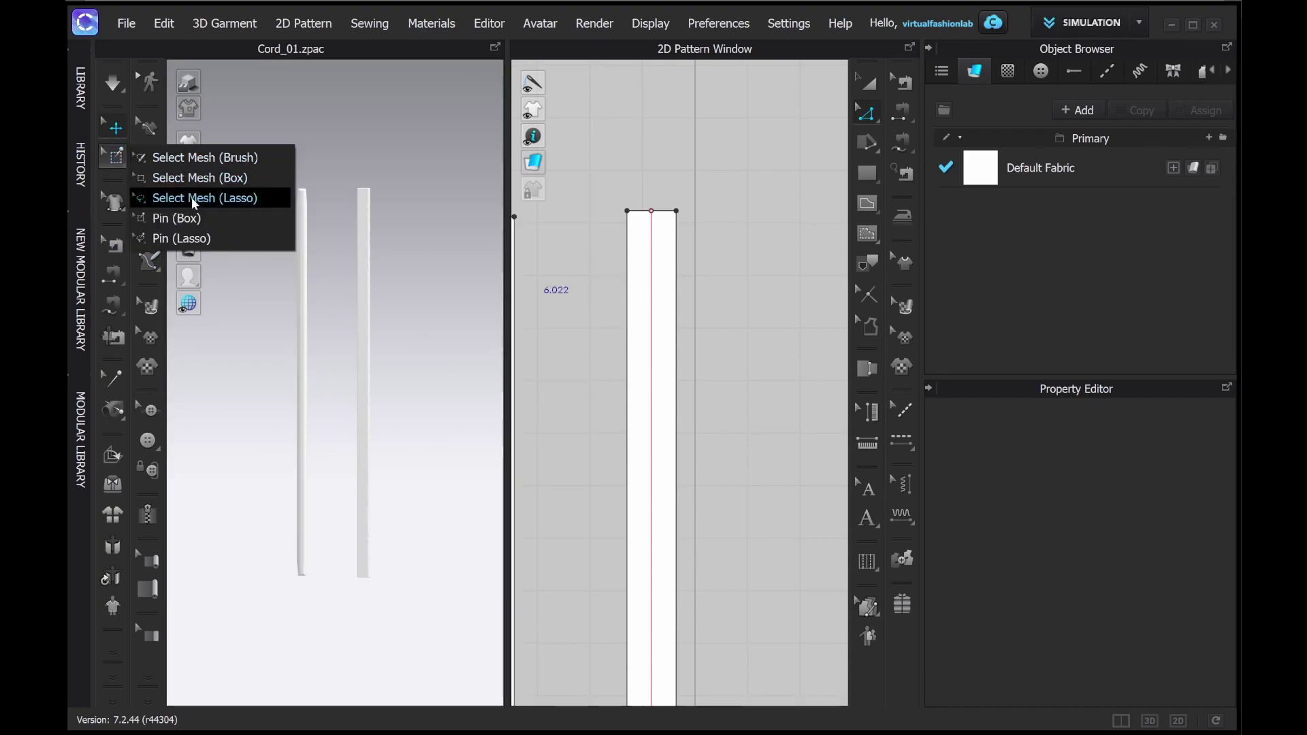
click(194, 199)
mouse_move(272, 178)
mouse_down()
mouse_move(403, 204)
mouse_move(415, 221)
mouse_up()
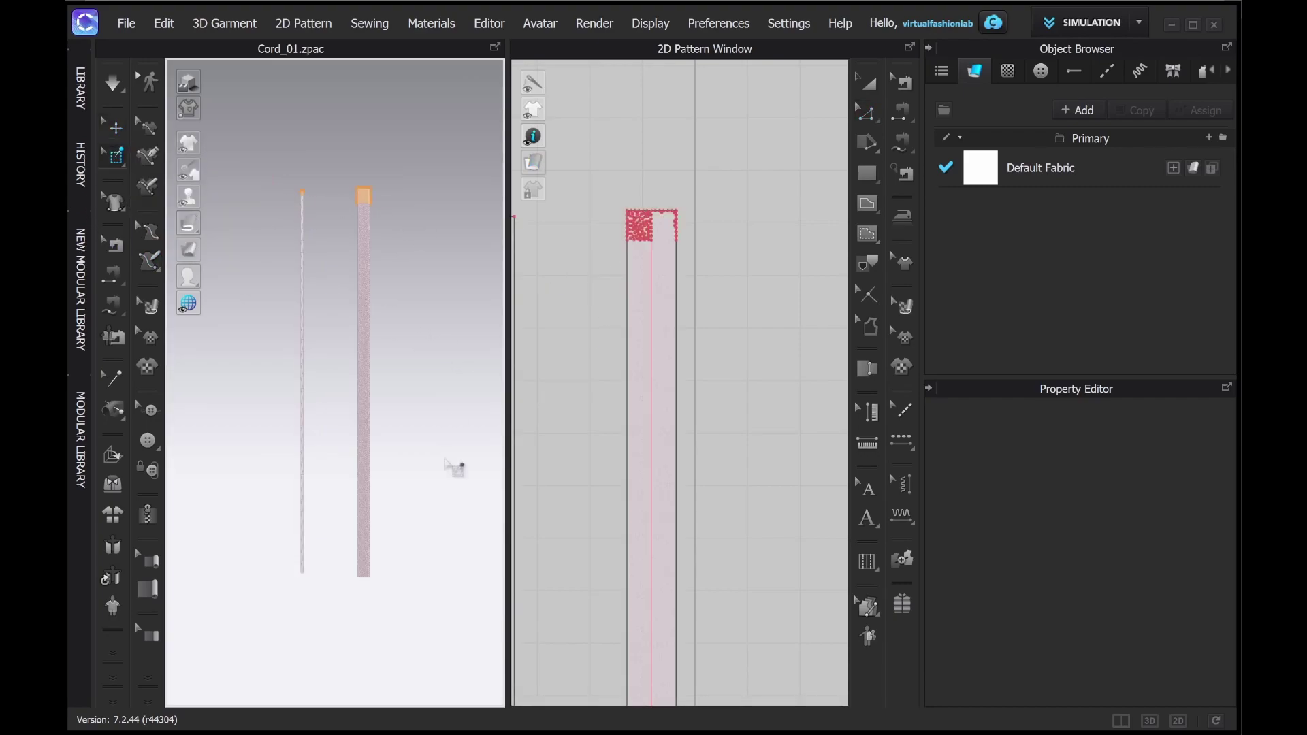
drag(411, 601, 330, 567)
click(116, 127)
Sew the new strip's two long edges together and simulate it into a tube-shaped cord
click(897, 112)
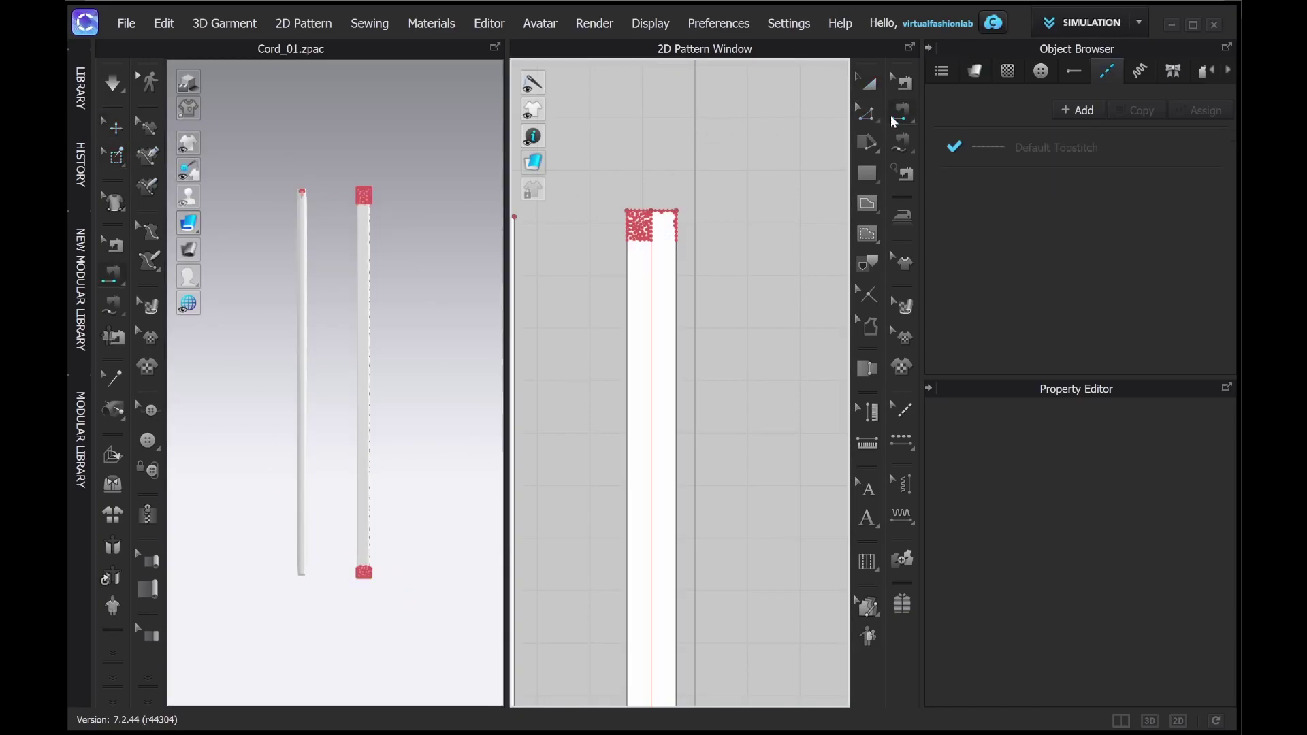
click(677, 265)
click(637, 280)
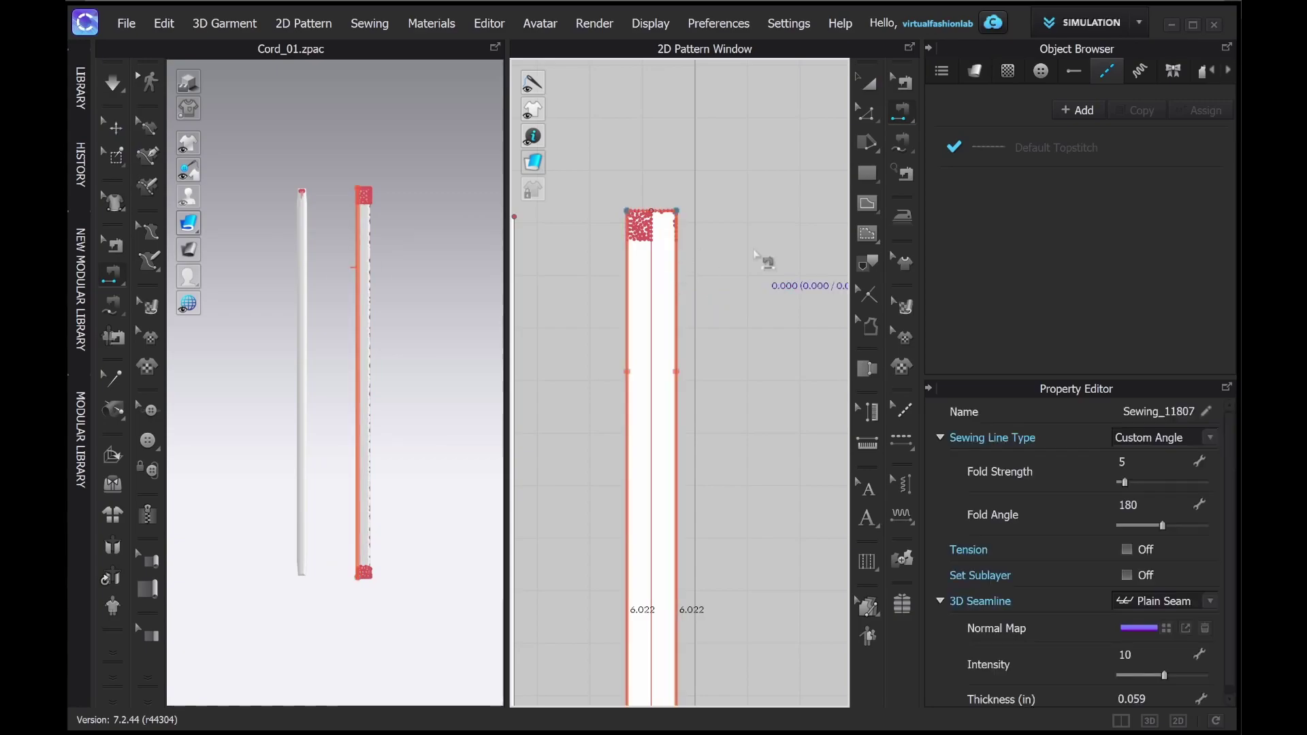
click(866, 86)
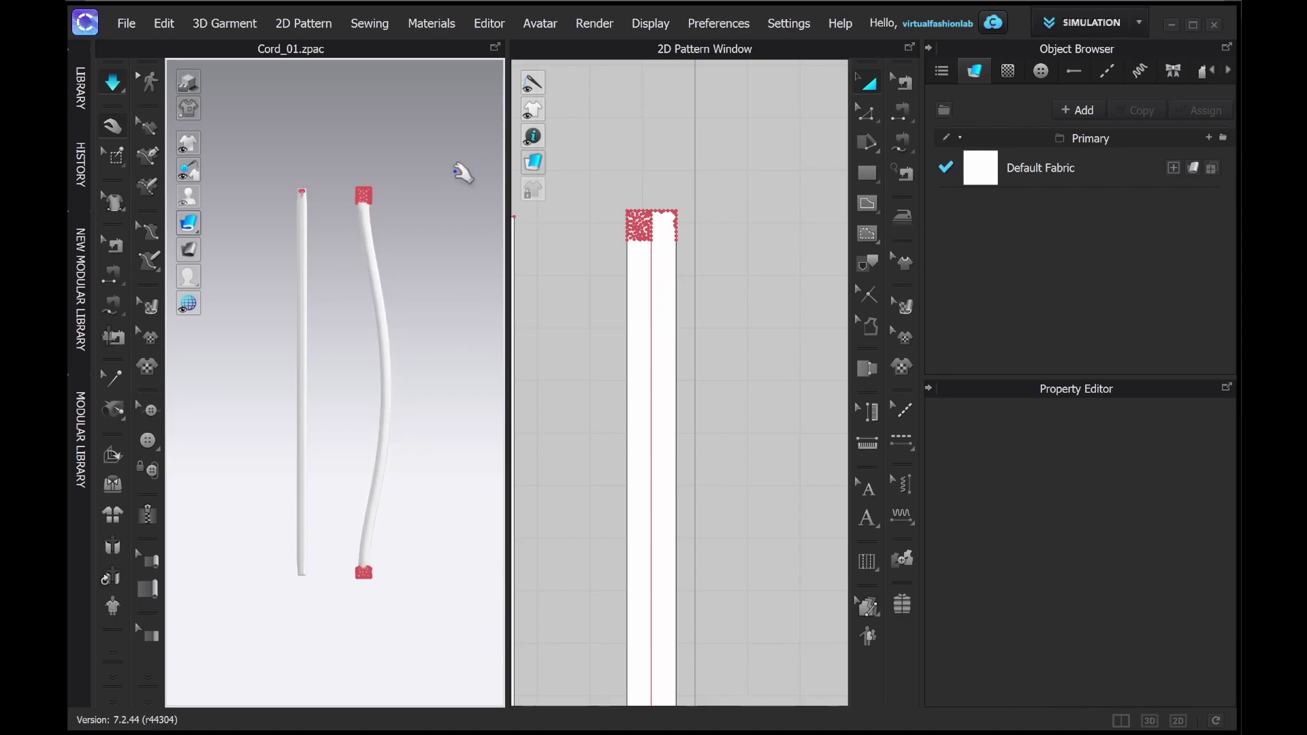
key(space)
Delete the pins at the new cord's lower end and simulate it hanging from its upper end
click(361, 516)
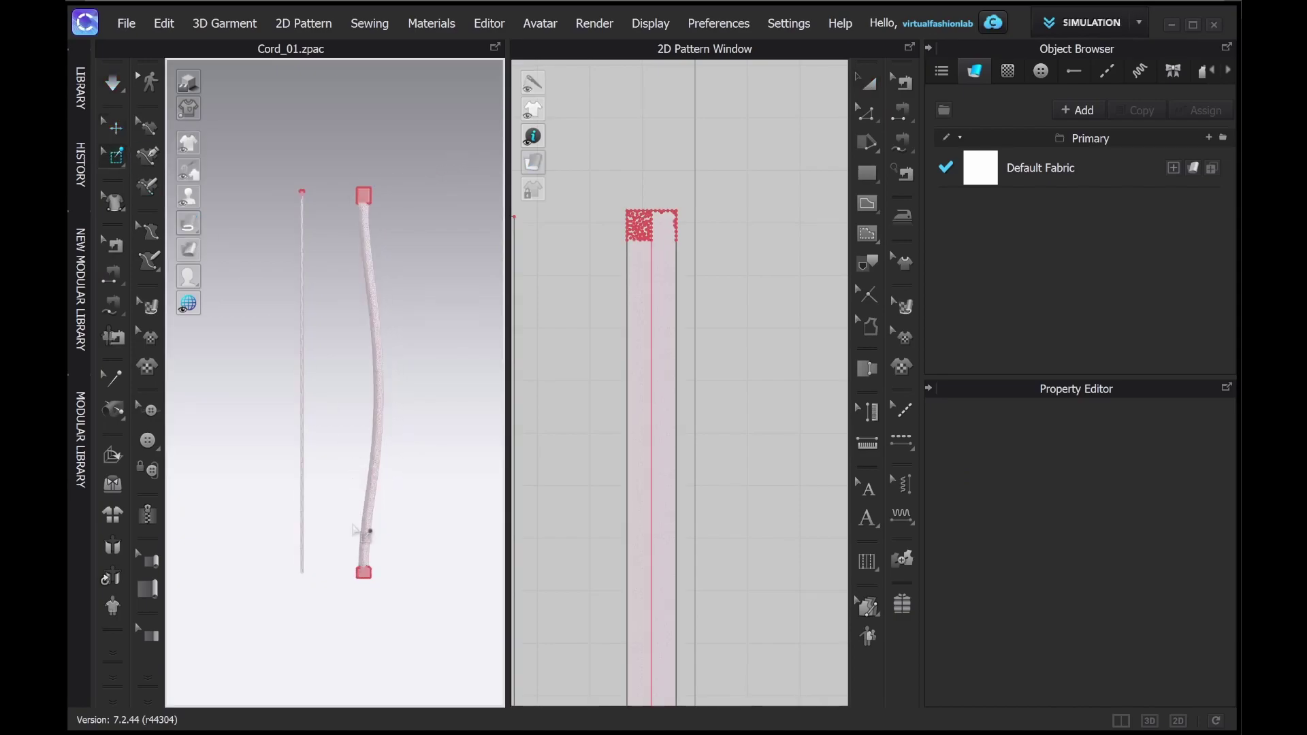
right_click(368, 577)
click(392, 580)
click(115, 128)
key(space)
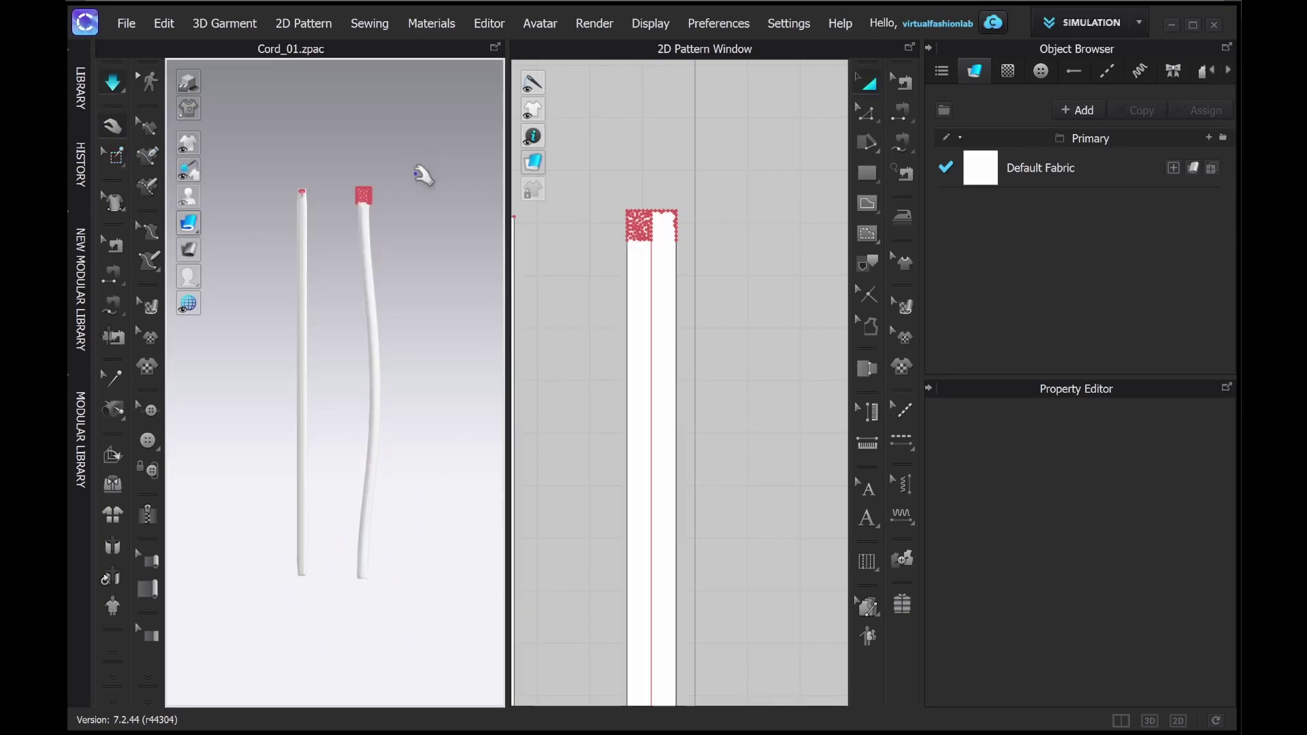
click(362, 579)
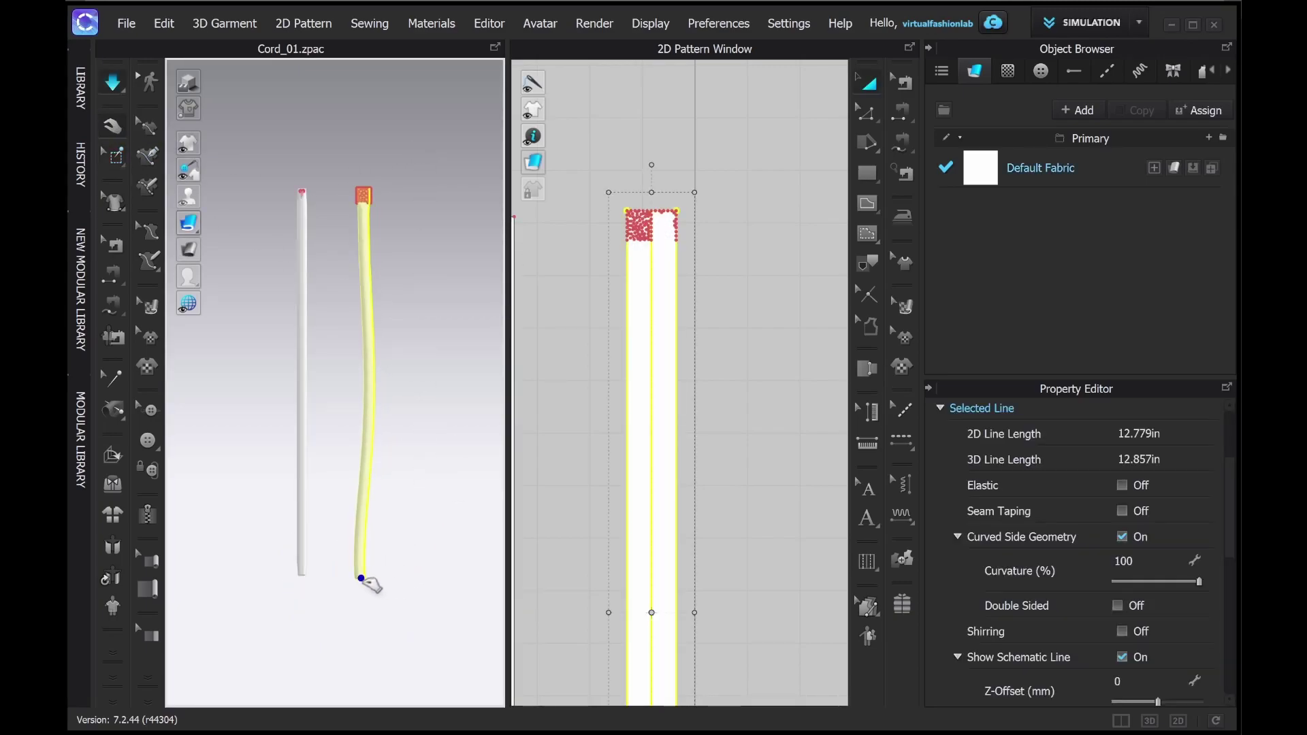
click(416, 550)
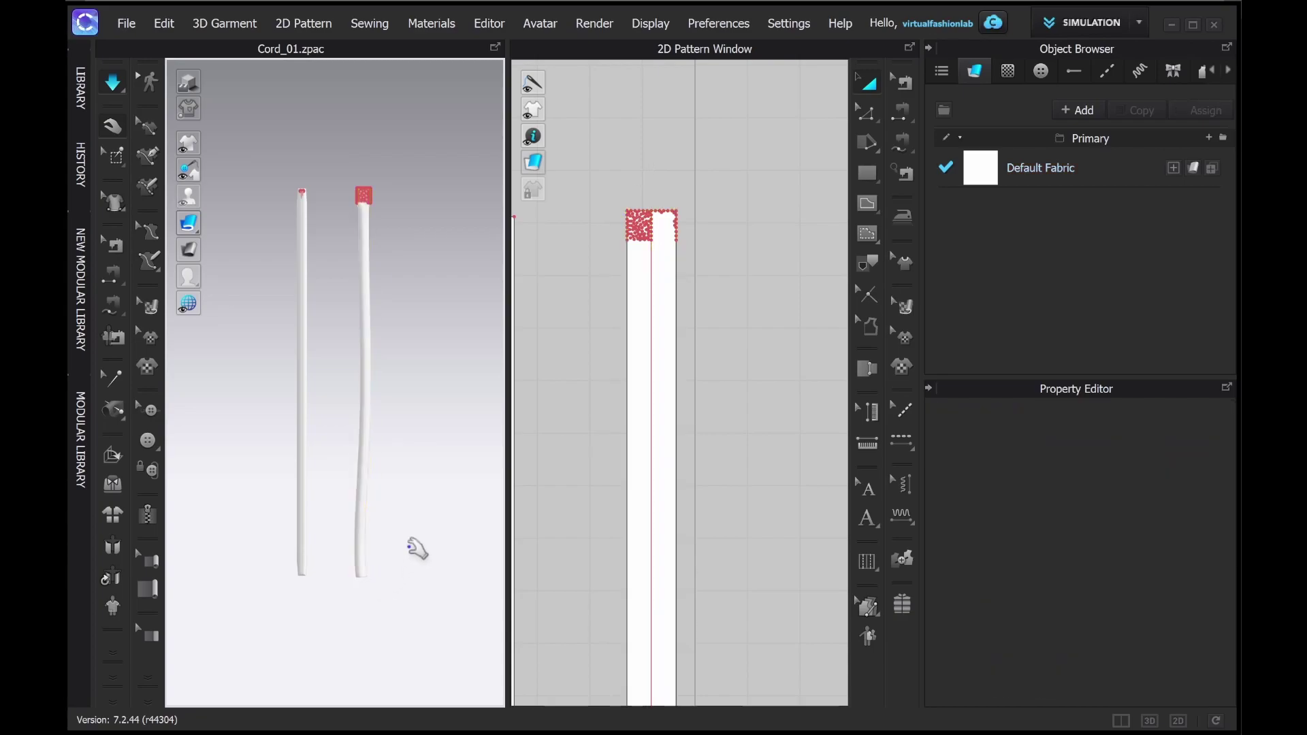
key(space)
Remove the 3D seamline's normal map from the seam along the new cord
right_drag(377, 409, 436, 409)
scroll(416, 410, down, 2)
scroll(416, 409, down, 4)
click(901, 82)
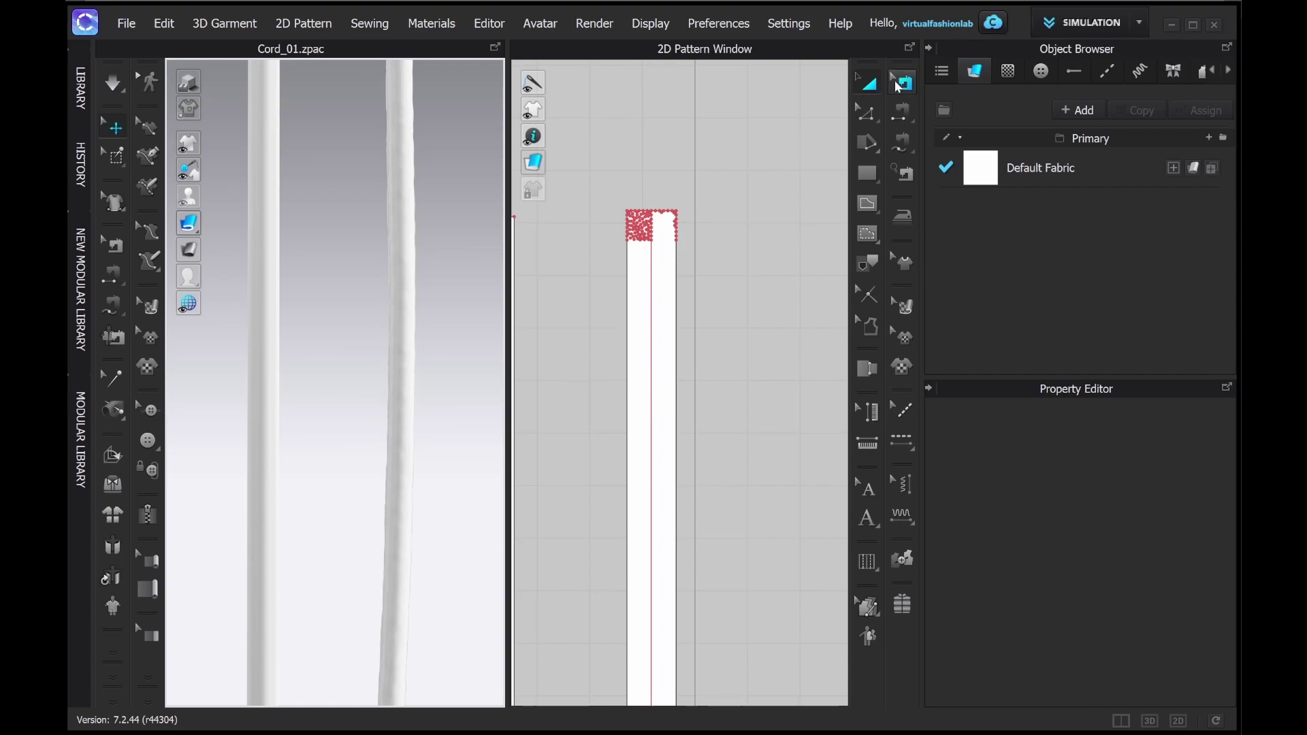
click(669, 278)
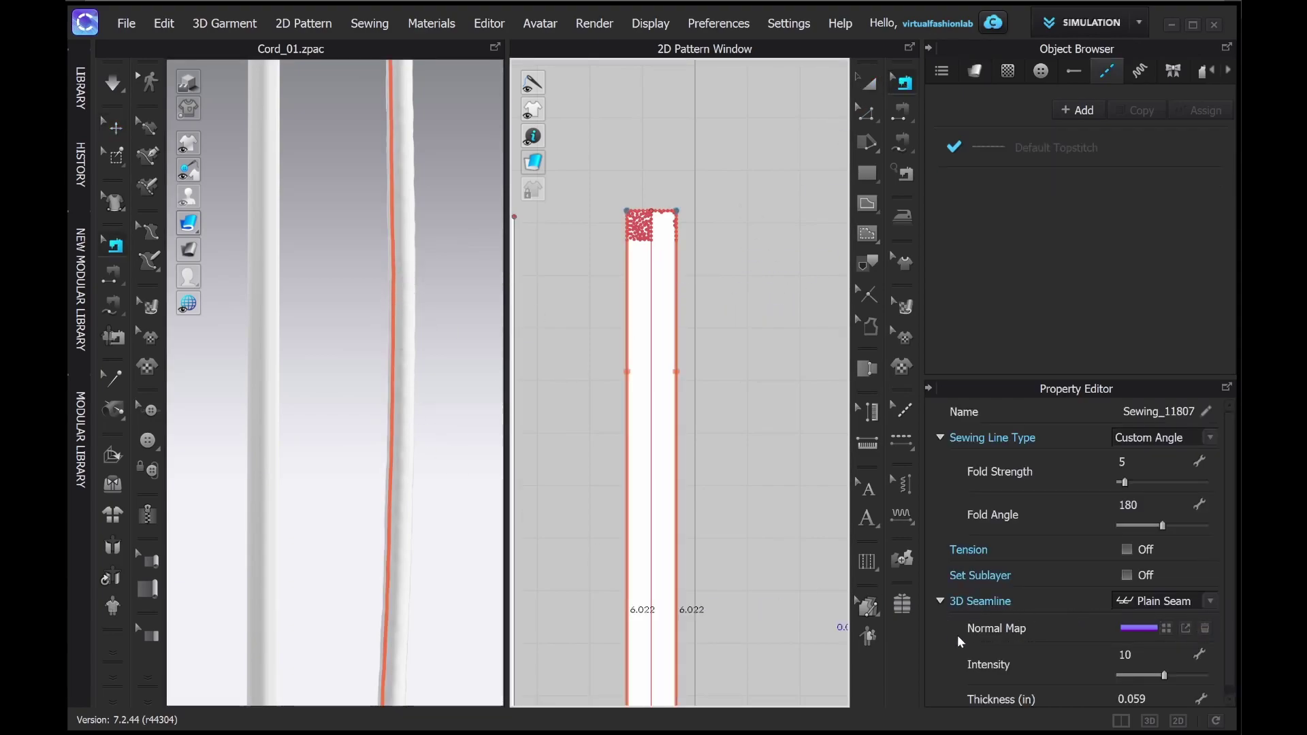
click(1205, 629)
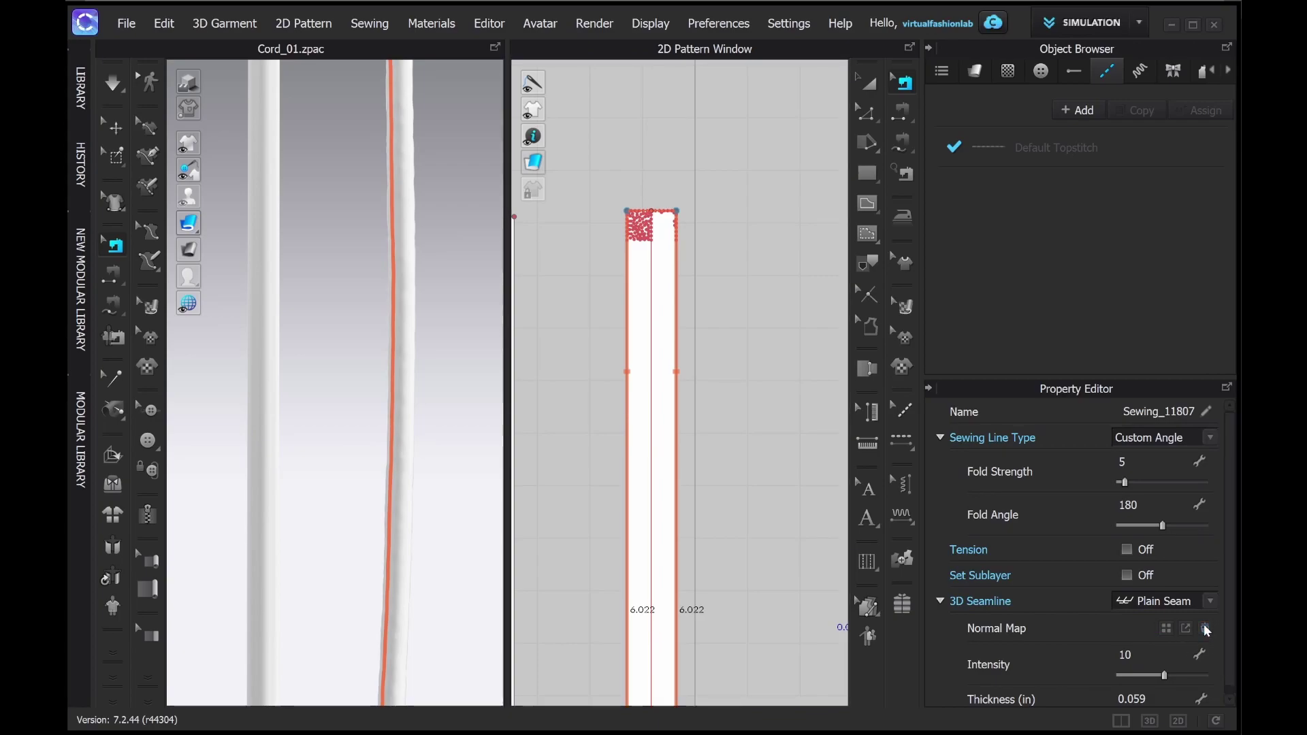
key(Escape)
Delete the centre internal line from the new cord's pattern and simulate
right_drag(502, 358, 298, 353)
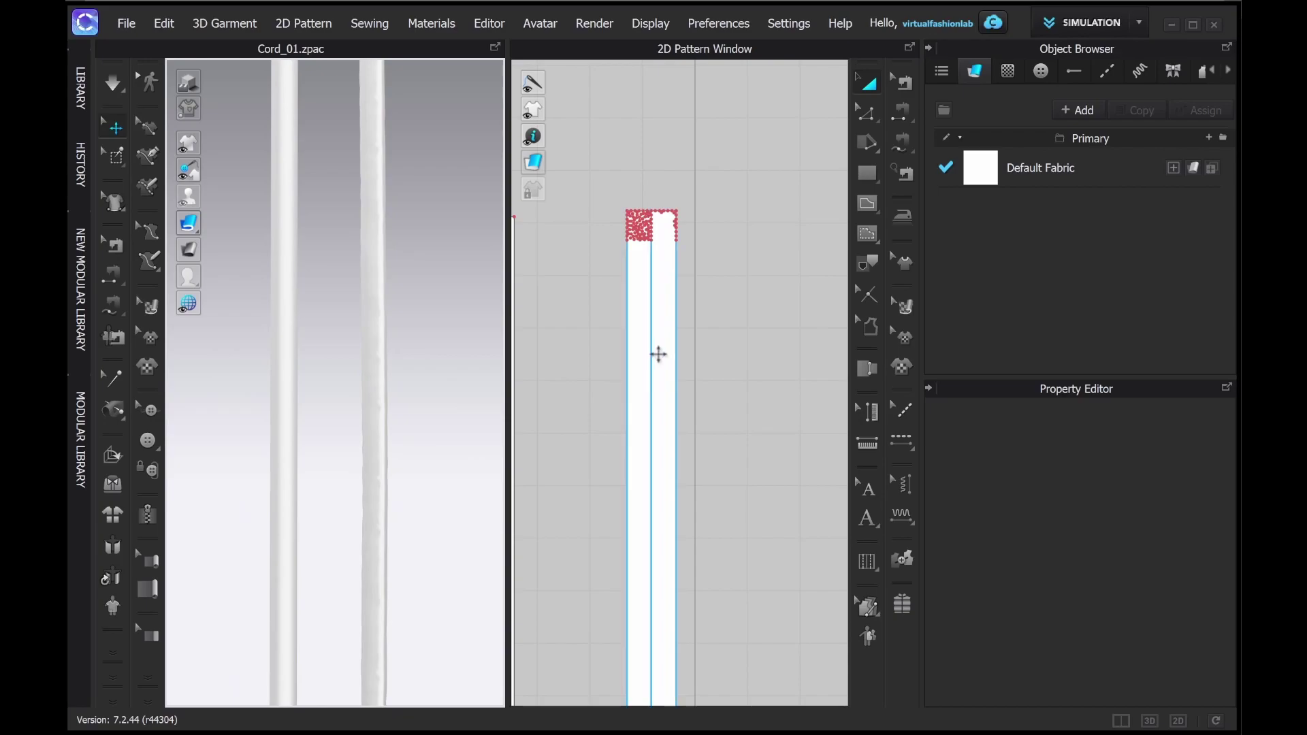
click(652, 355)
key(Delete)
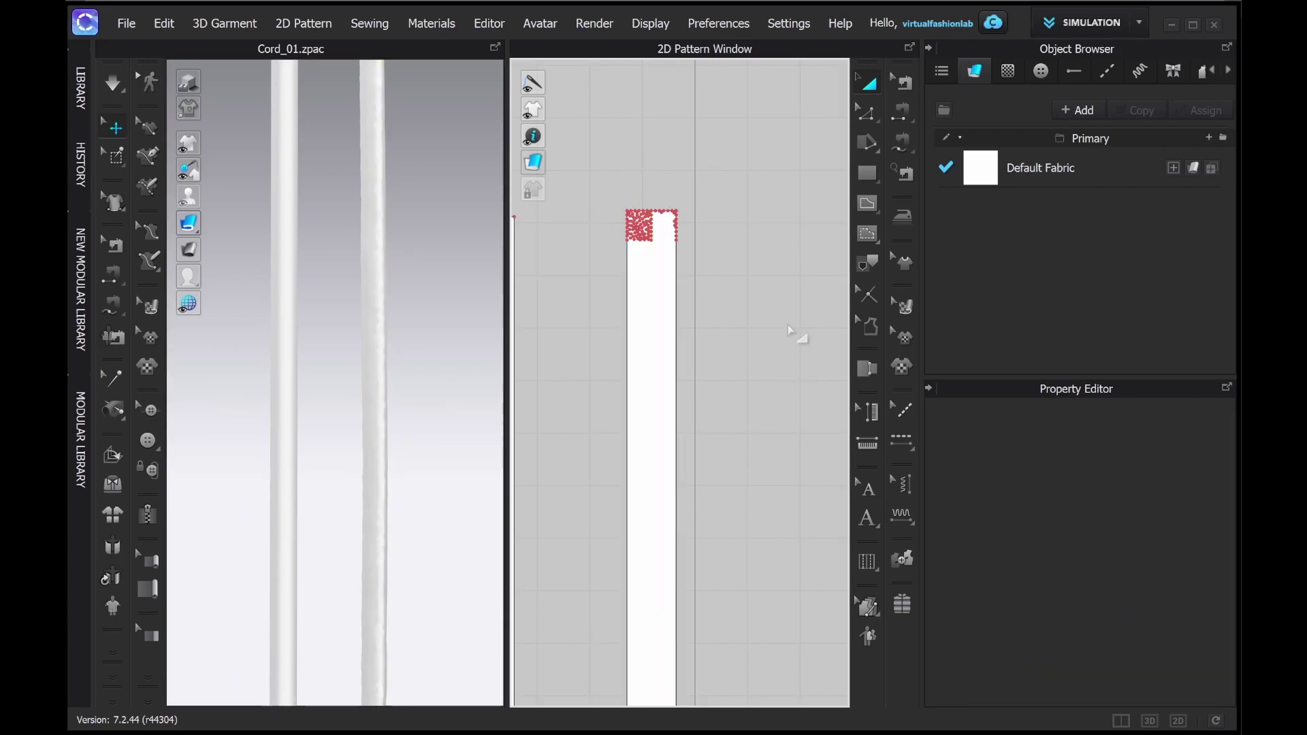
scroll(459, 328, down, 2)
key(space)
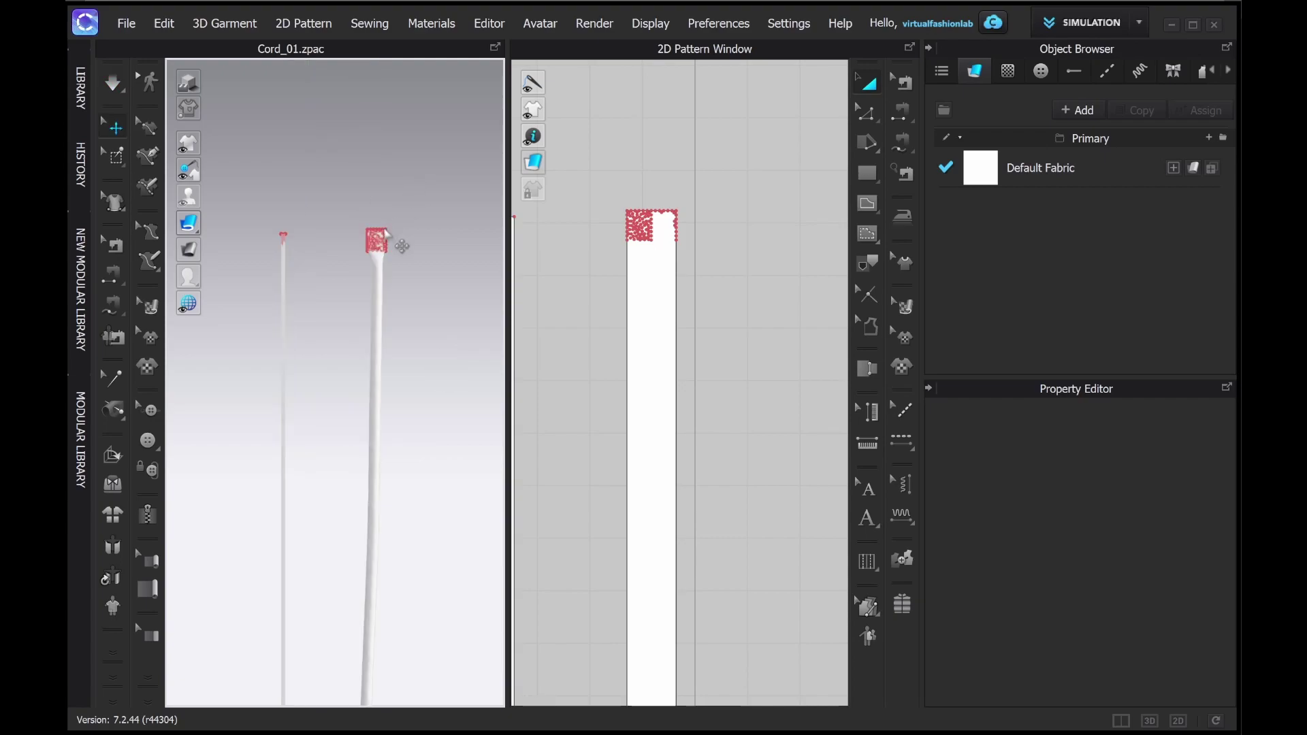
Delete the pins on the upper ends of both cords
click(385, 231)
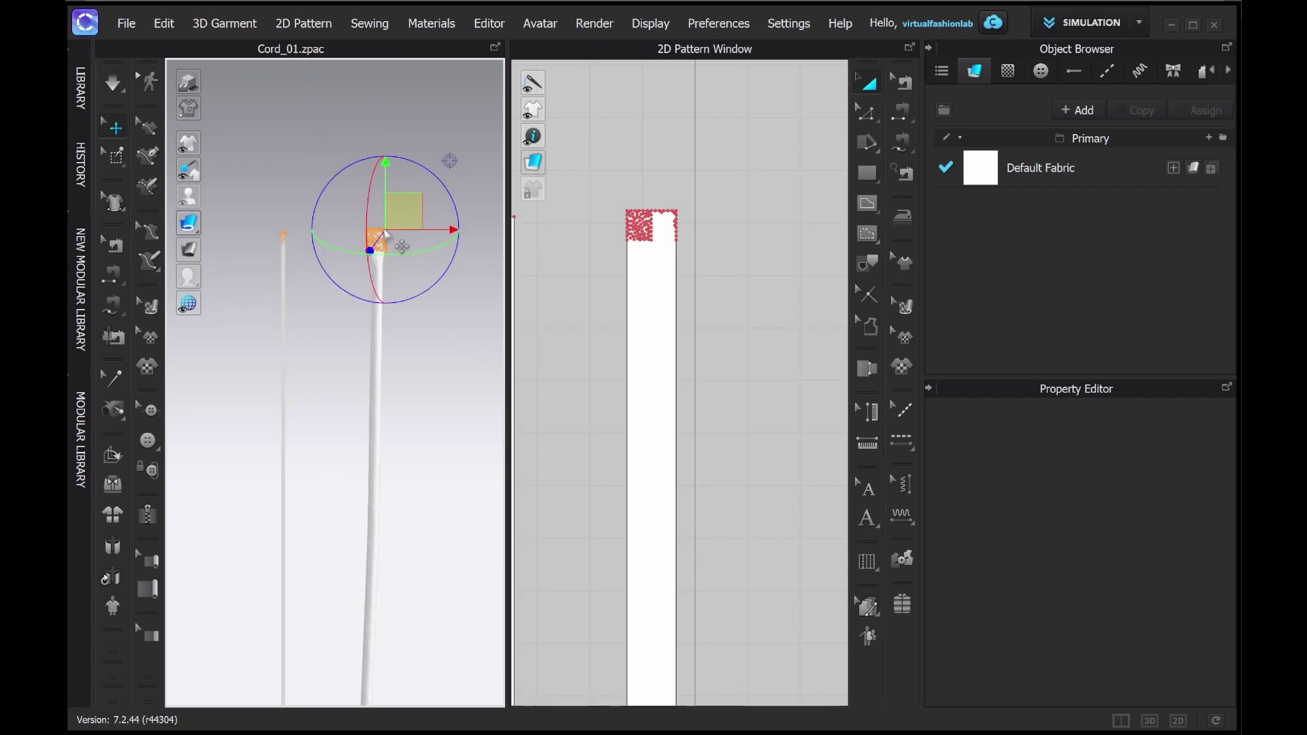
right_click(392, 237)
click(436, 240)
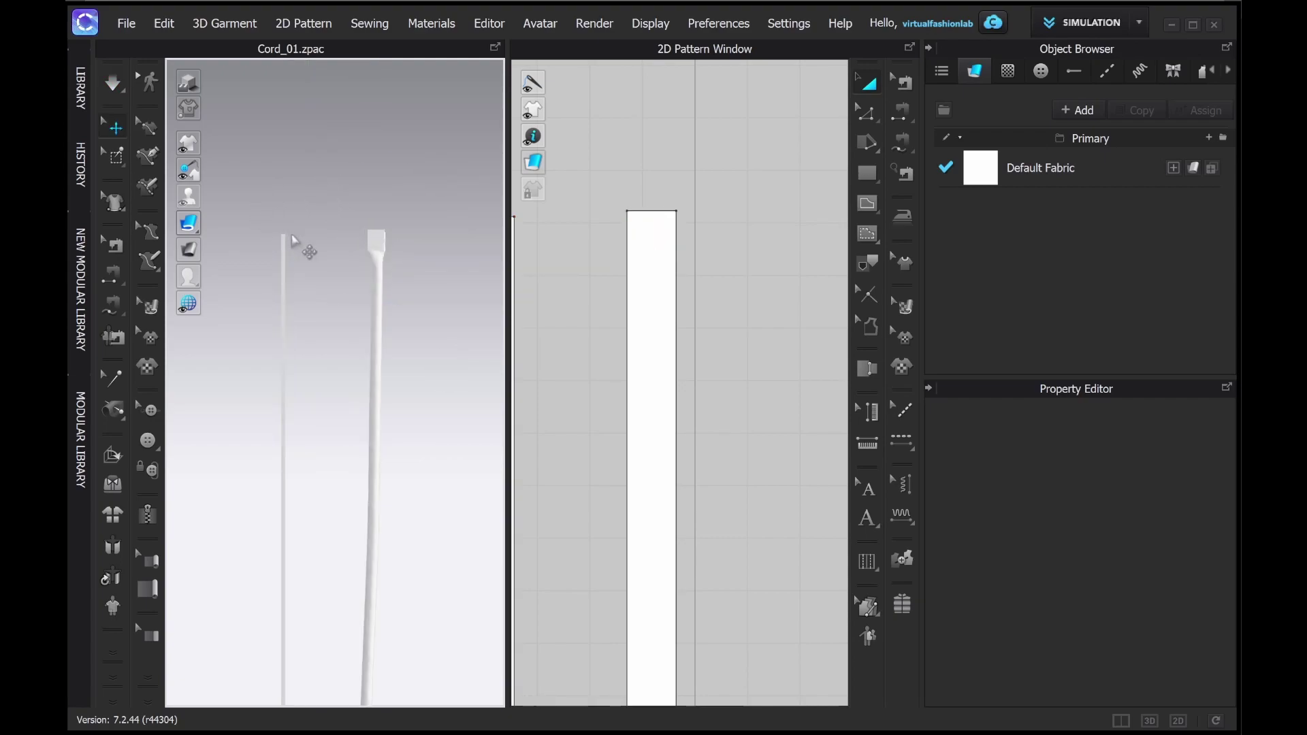
Pin only a thin band at the very top of each cord and simulate
click(115, 155)
drag(231, 201, 286, 241)
drag(333, 201, 398, 242)
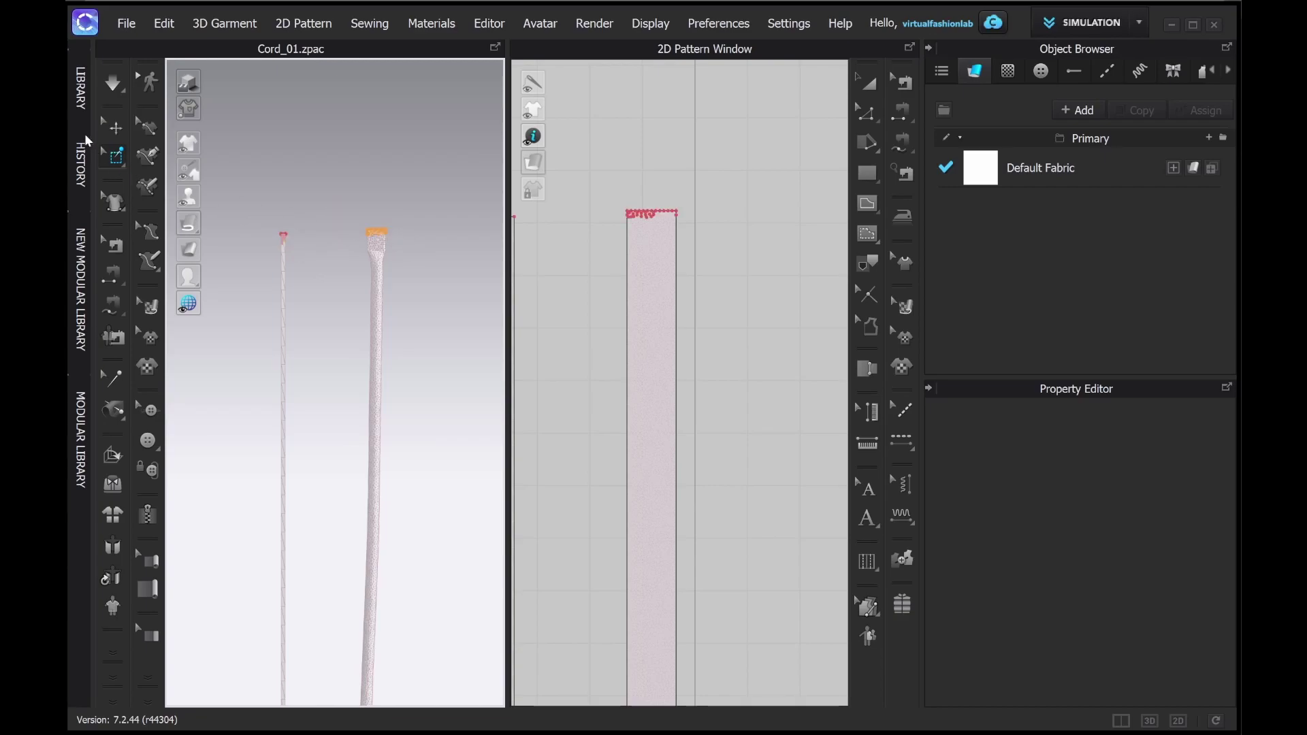
key(space)
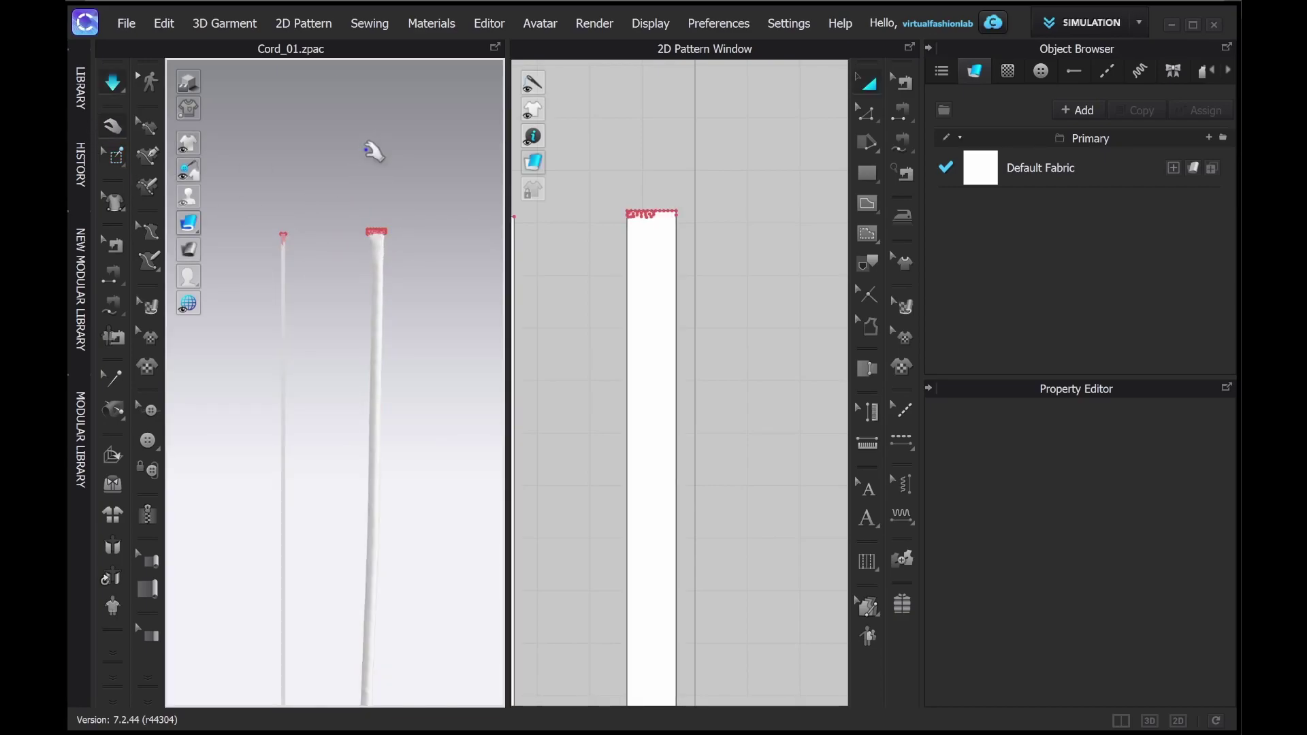
key(space)
Switch the 3D garment surface display to render the cords with their thickness
middle_drag(427, 374, 417, 252)
scroll(408, 245, down, 2)
middle_drag(411, 299, 405, 290)
click(189, 222)
click(191, 223)
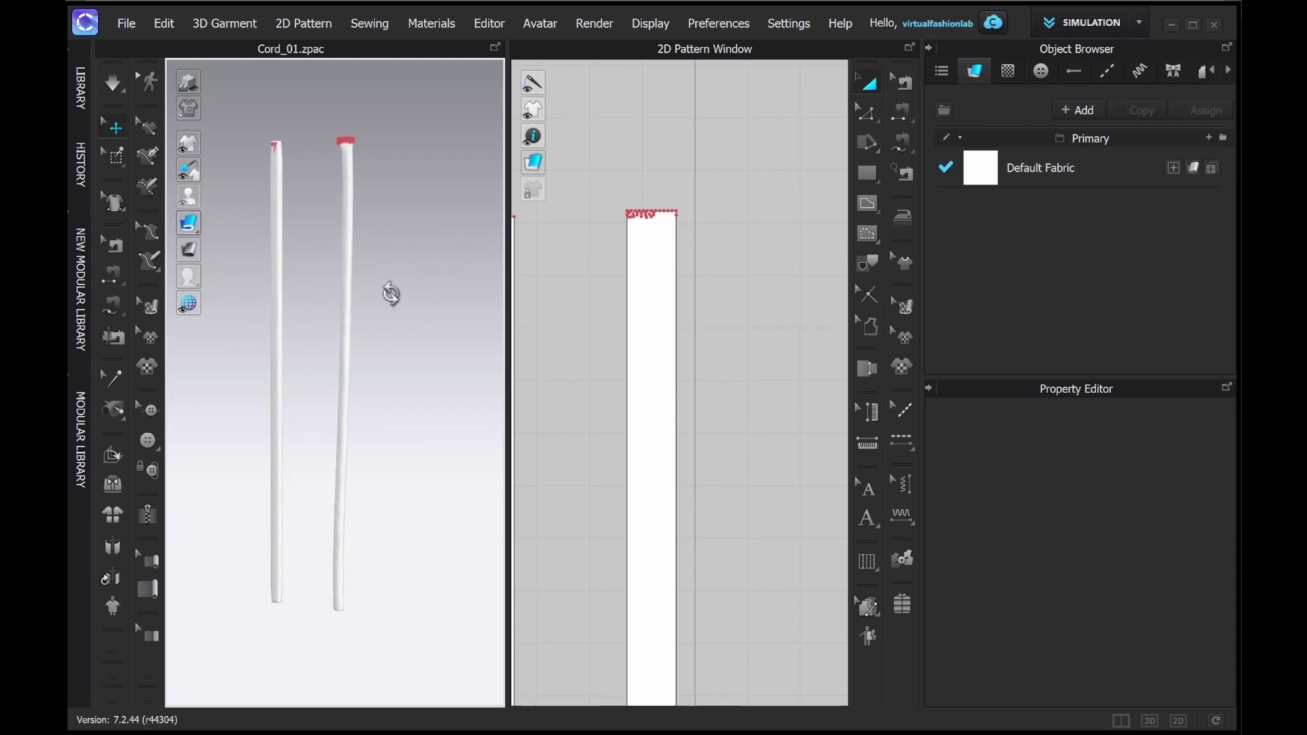
Try an additional rendering thickness of 1.0 mm on the folded cord's pattern
click(353, 280)
click(1108, 180)
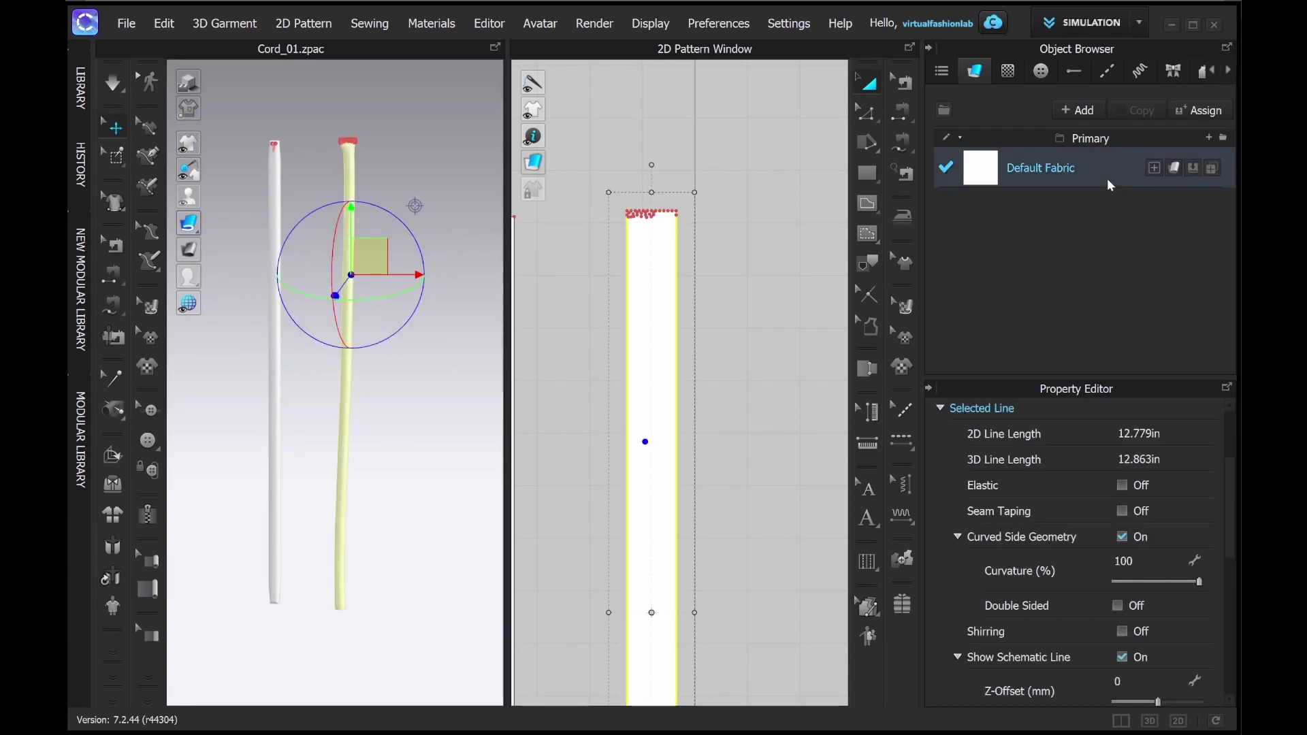
click(627, 310)
drag(1225, 470, 1229, 565)
click(1126, 616)
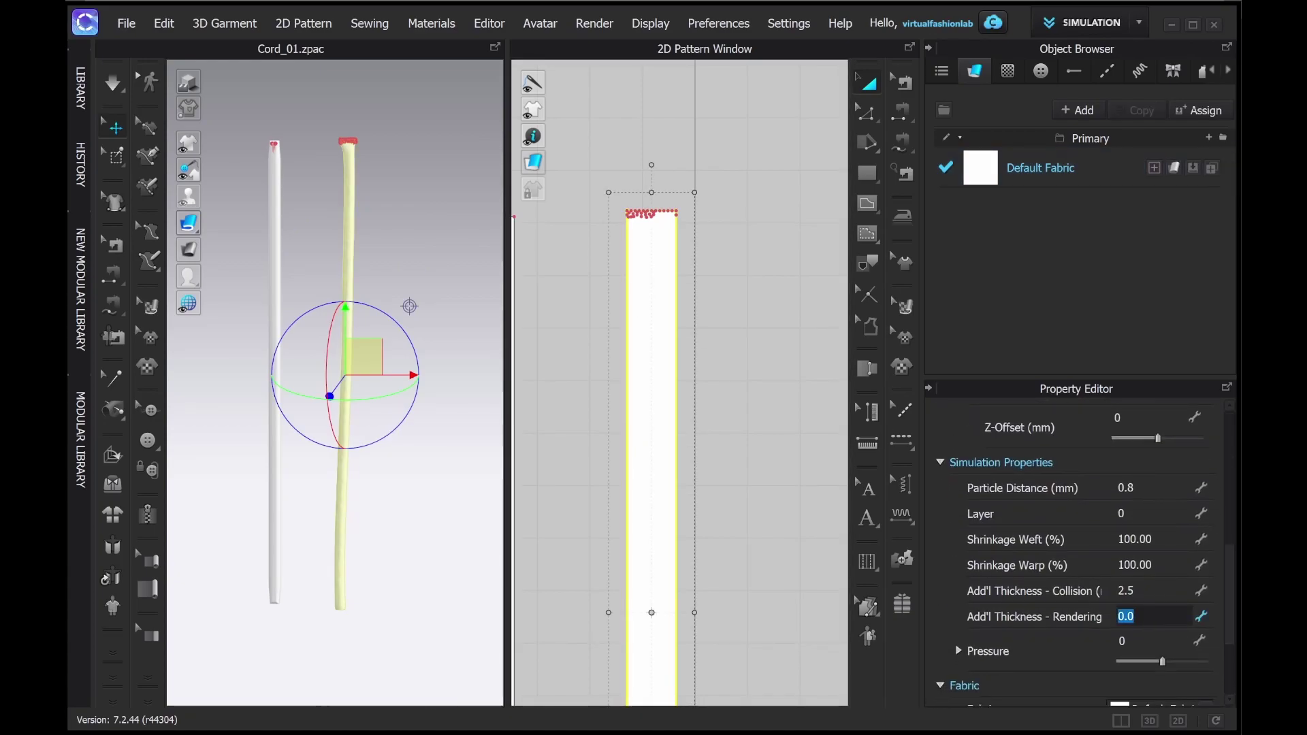
text(1)
key(Return)
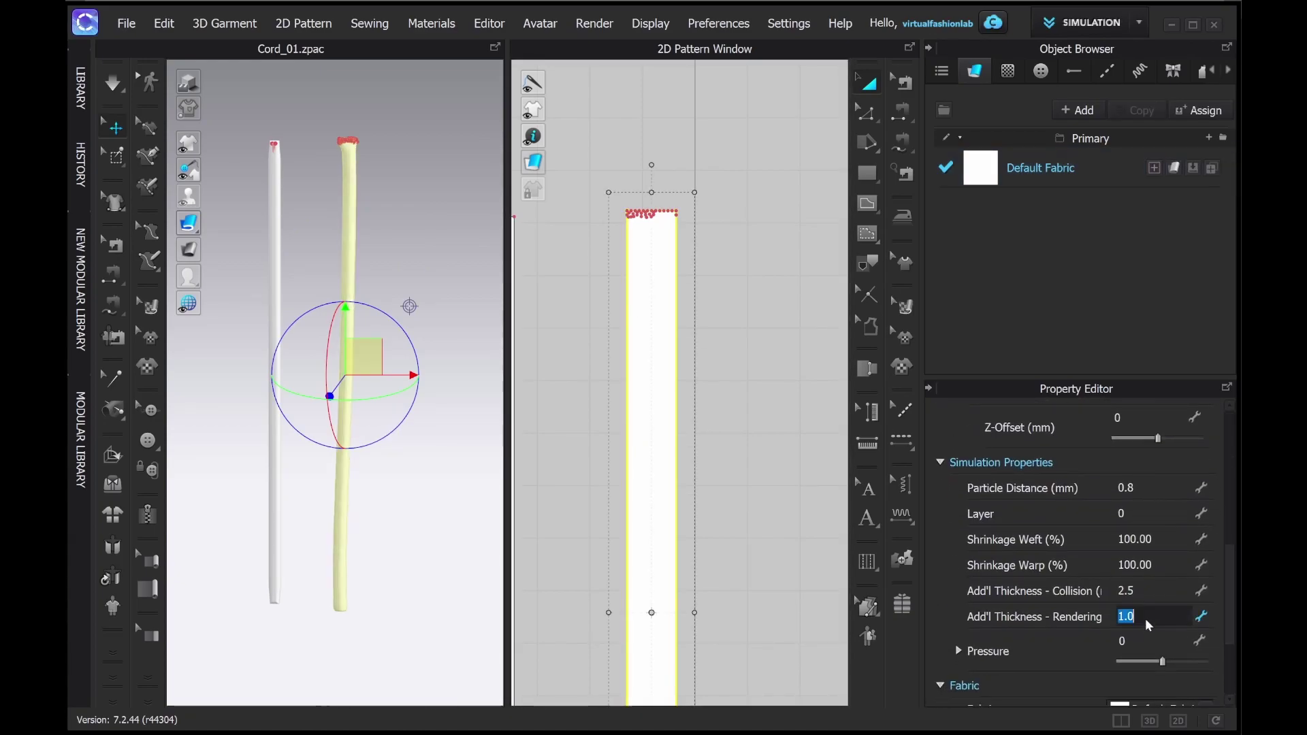
key(Return)
click(429, 237)
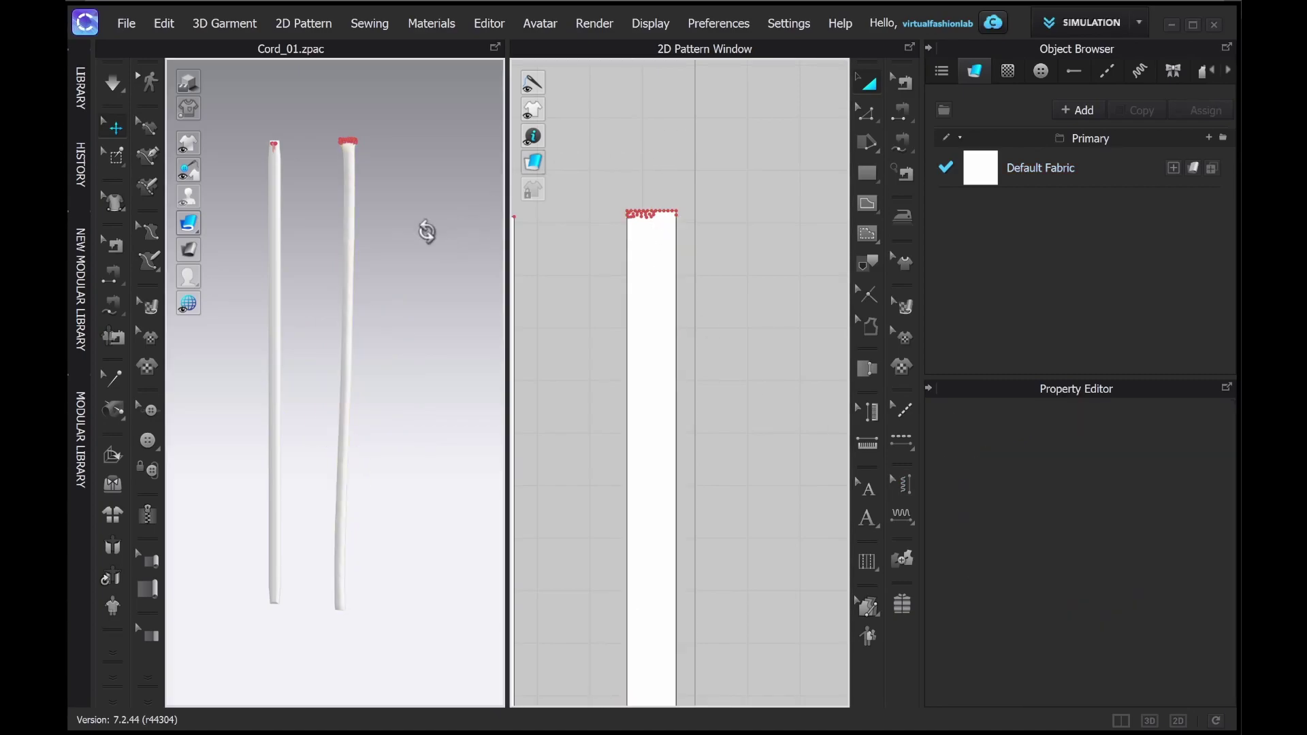
Open the Default Fabric's material and texture settings
mouse_move(423, 238)
right_down()
mouse_move(437, 217)
mouse_move(426, 217)
right_up()
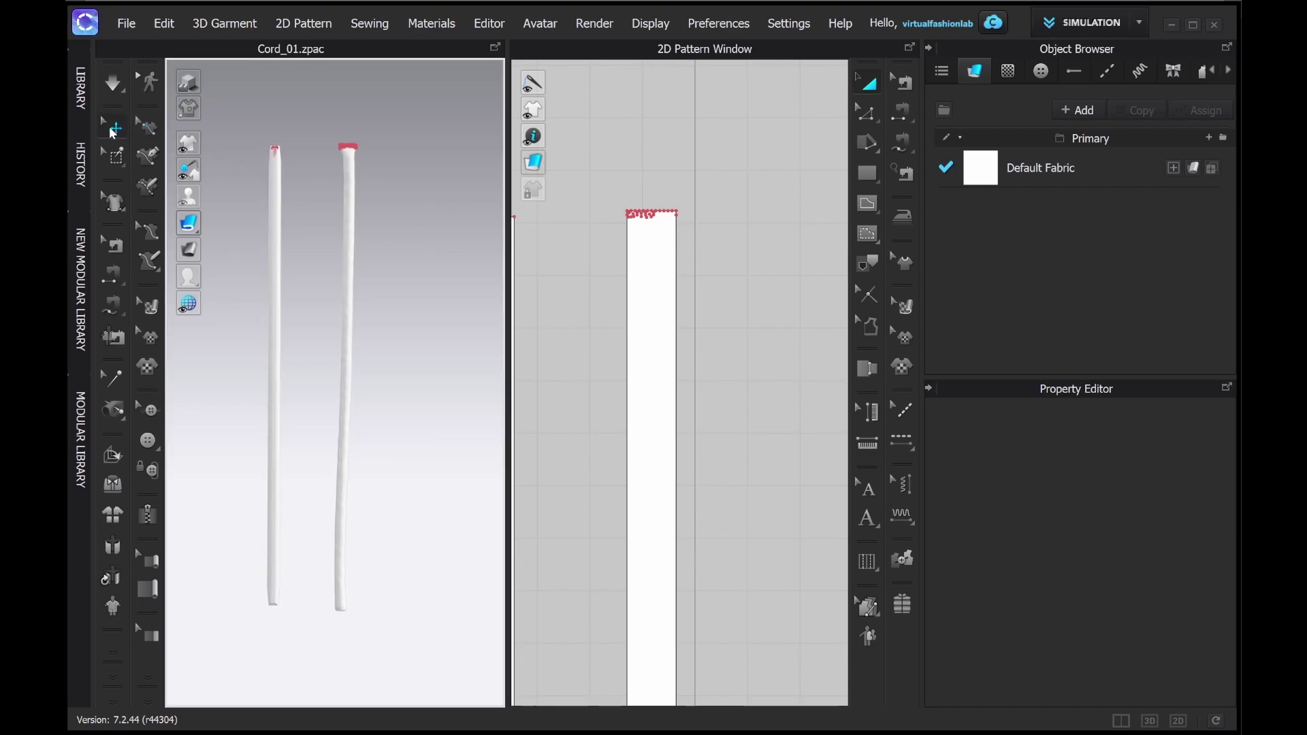
click(1032, 170)
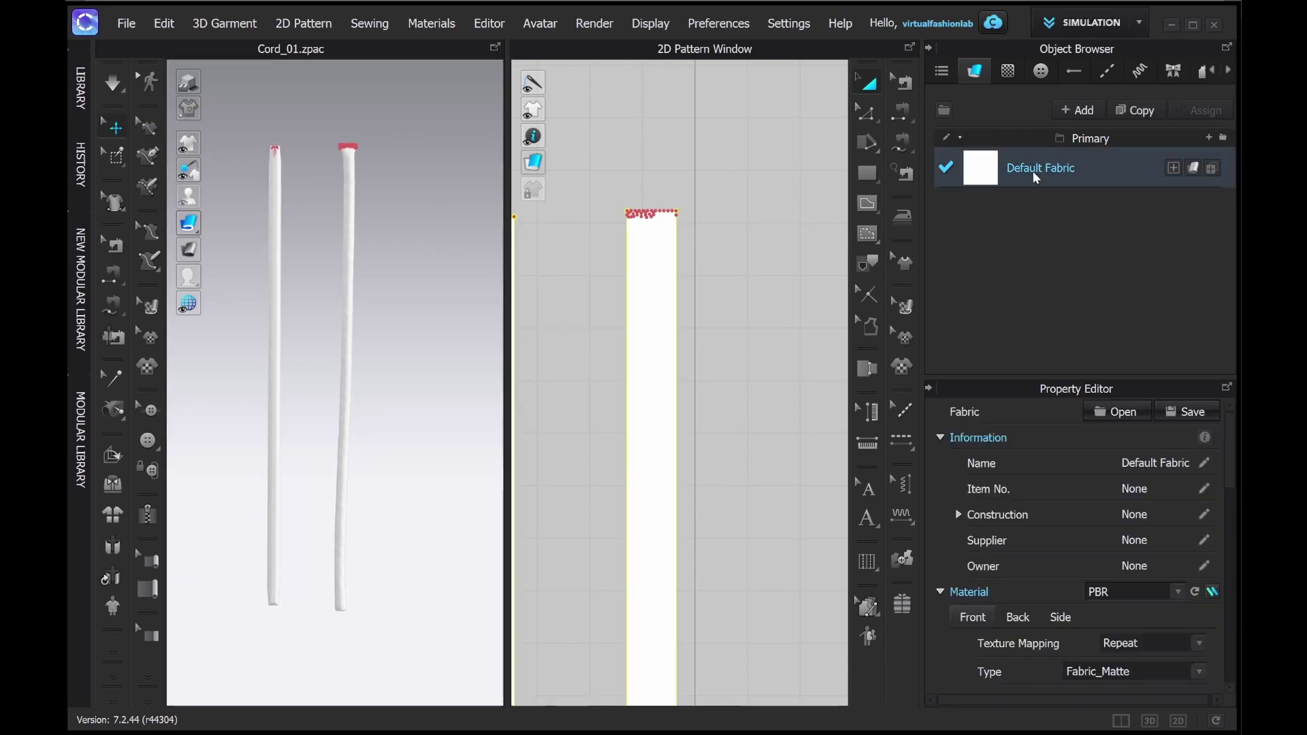
drag(1231, 464, 1240, 532)
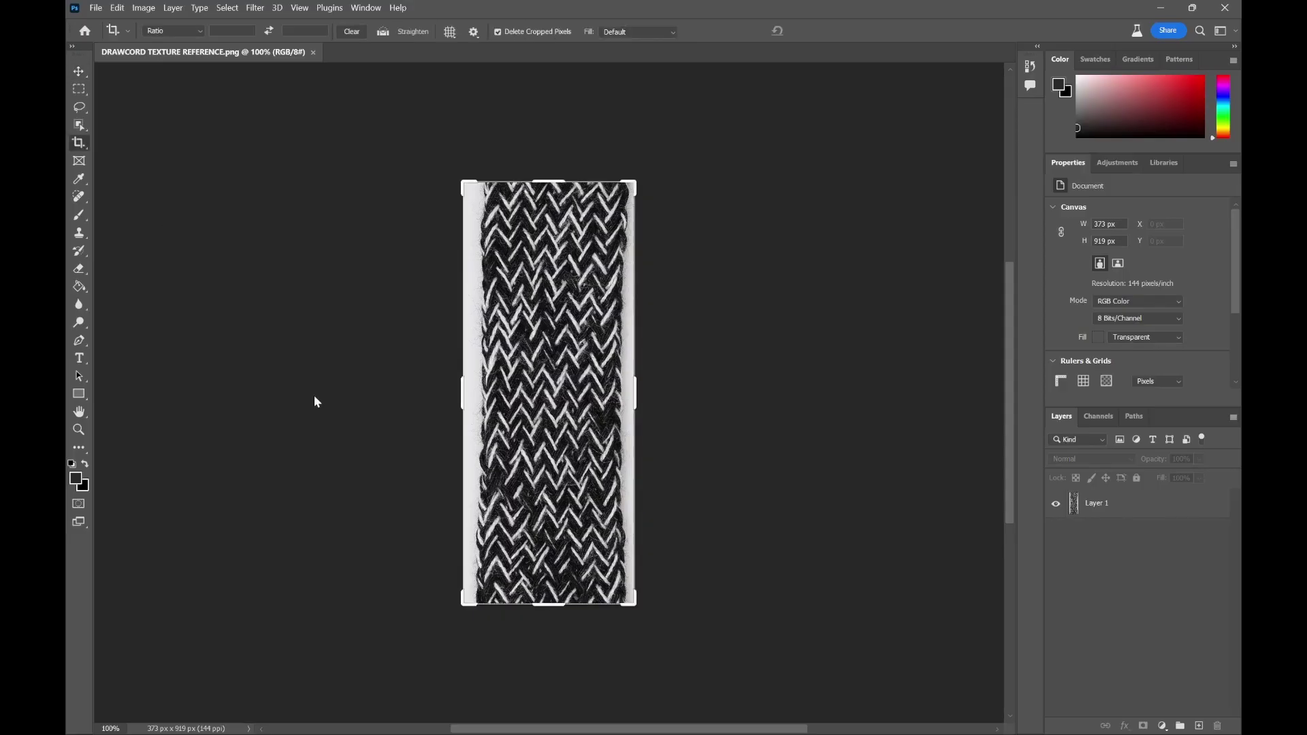
Switch to Photoshop and crop the light margins off both sides of DRAWCORD TEXTURE REFERENCE.png
drag(621, 390, 612, 381)
key(Return)
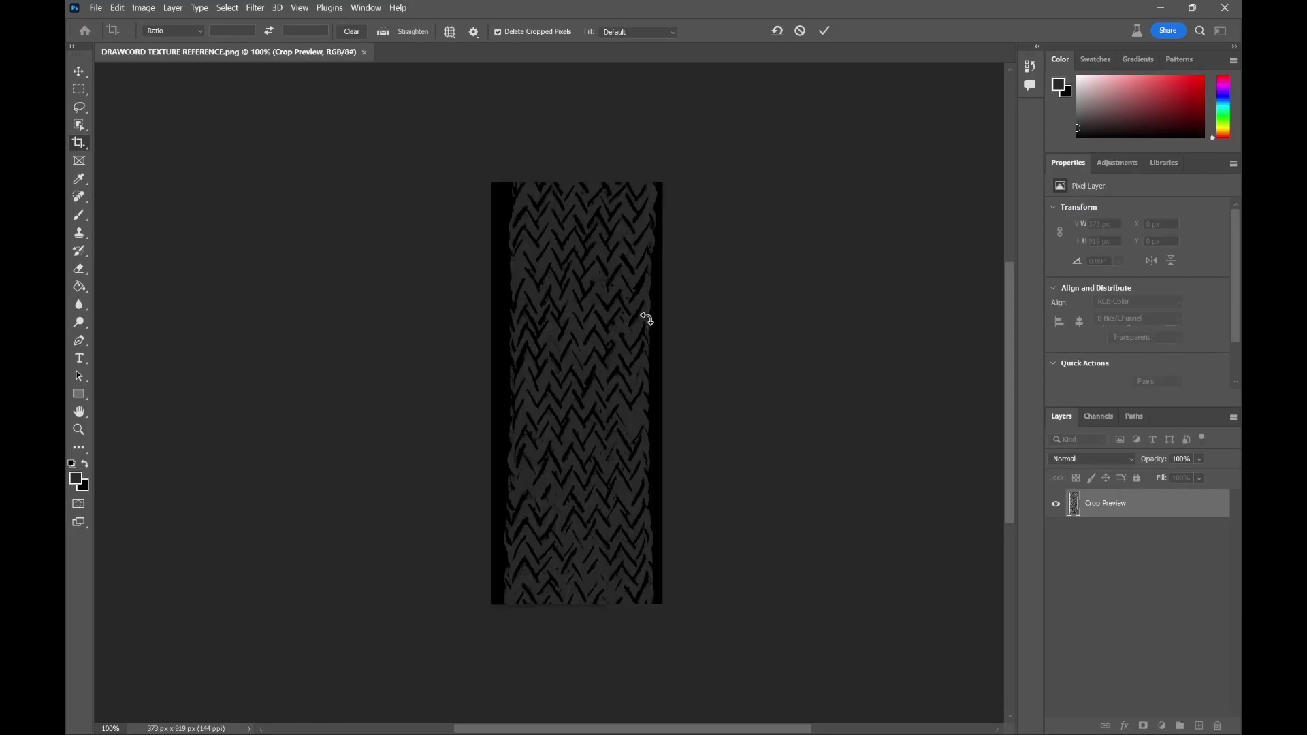
Offset the braided texture layer horizontally by +112 pixels with 0 vertical offset and Wrap Around
click(259, 10)
click(259, 10)
click(1083, 500)
click(258, 8)
mouse_move(338, 287)
click(463, 352)
drag(753, 171, 795, 179)
drag(801, 225, 800, 225)
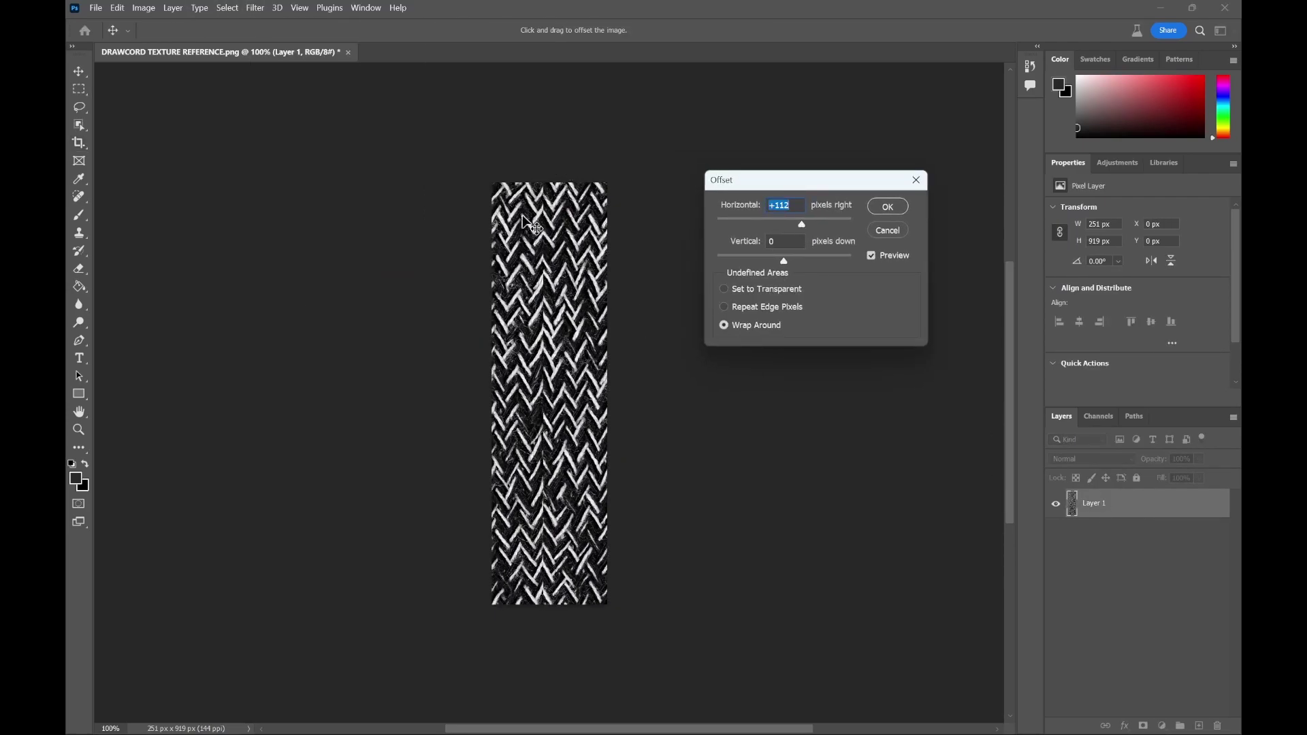
click(883, 209)
Hide the texture's vertical seam with a content-aware fill of a narrow strip and blend it using the Clone Stamp tool
click(79, 89)
drag(537, 178, 550, 607)
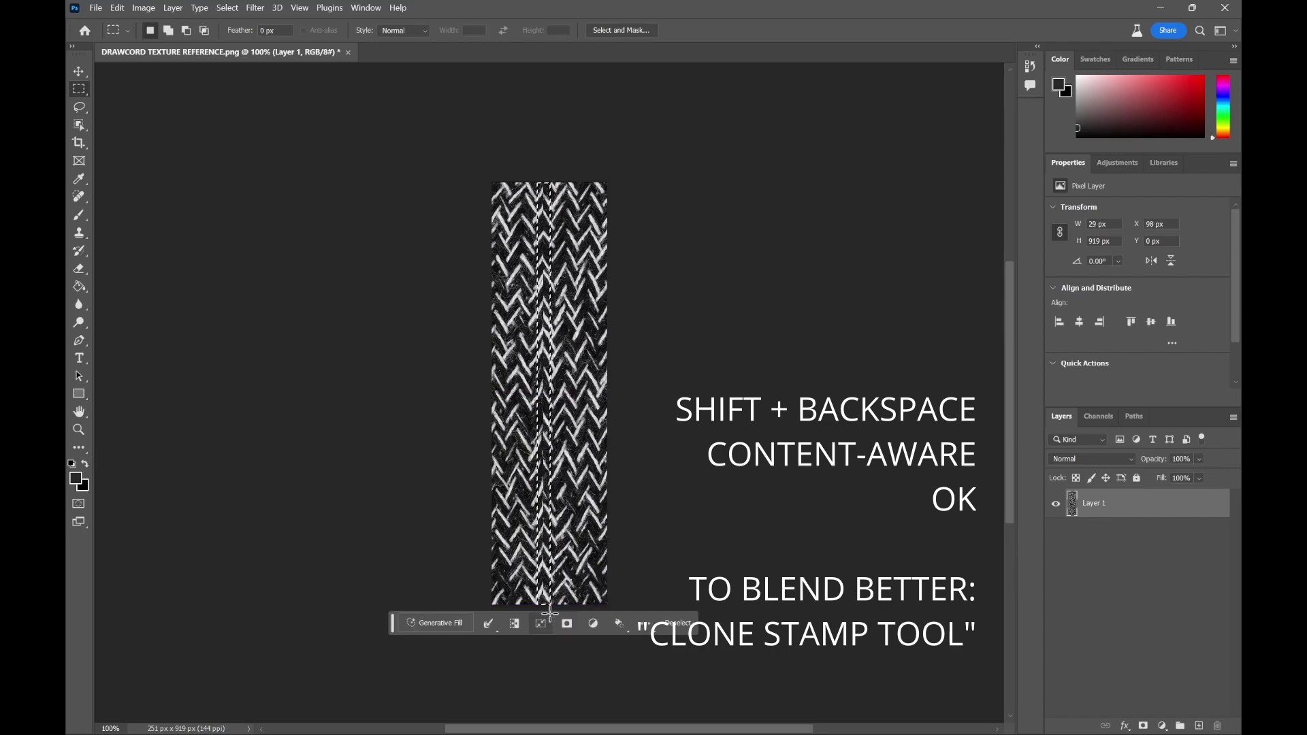
key(ctrl+d)
key(ctrl+z)
key(ctrl+z)
key(ctrl+z)
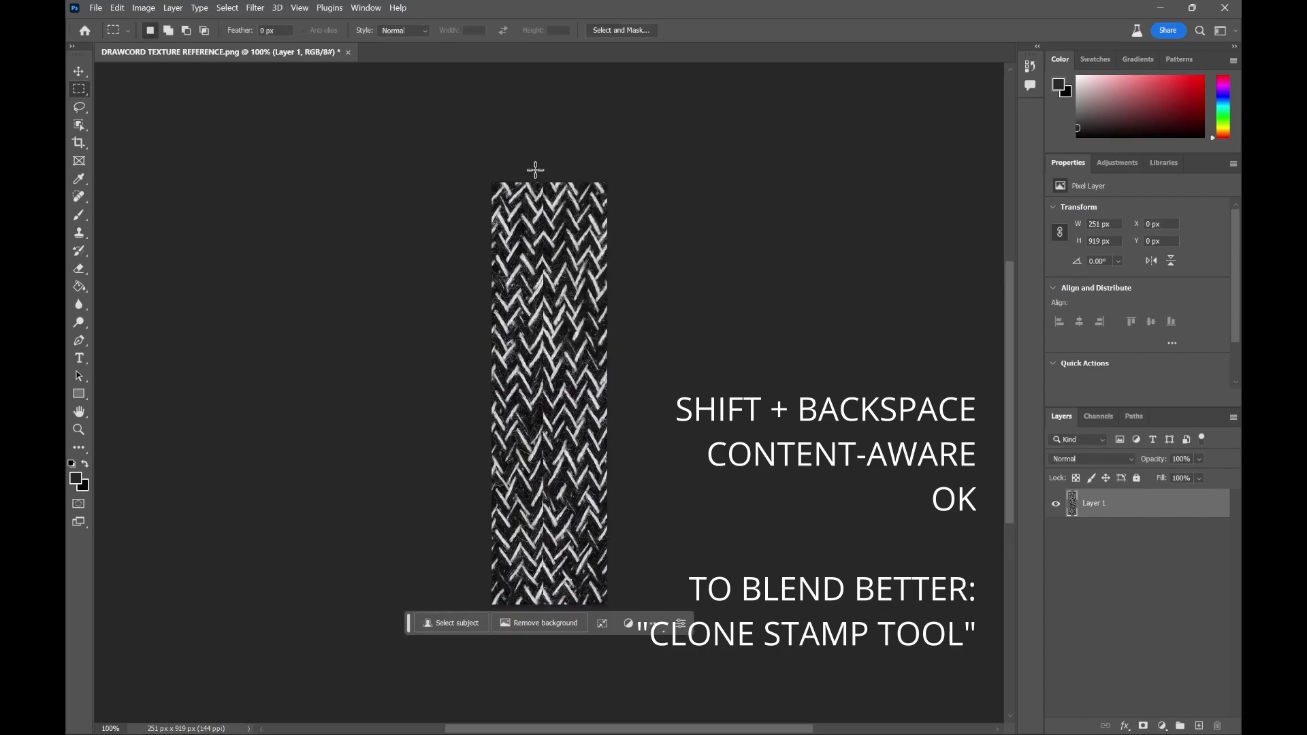
click(79, 233)
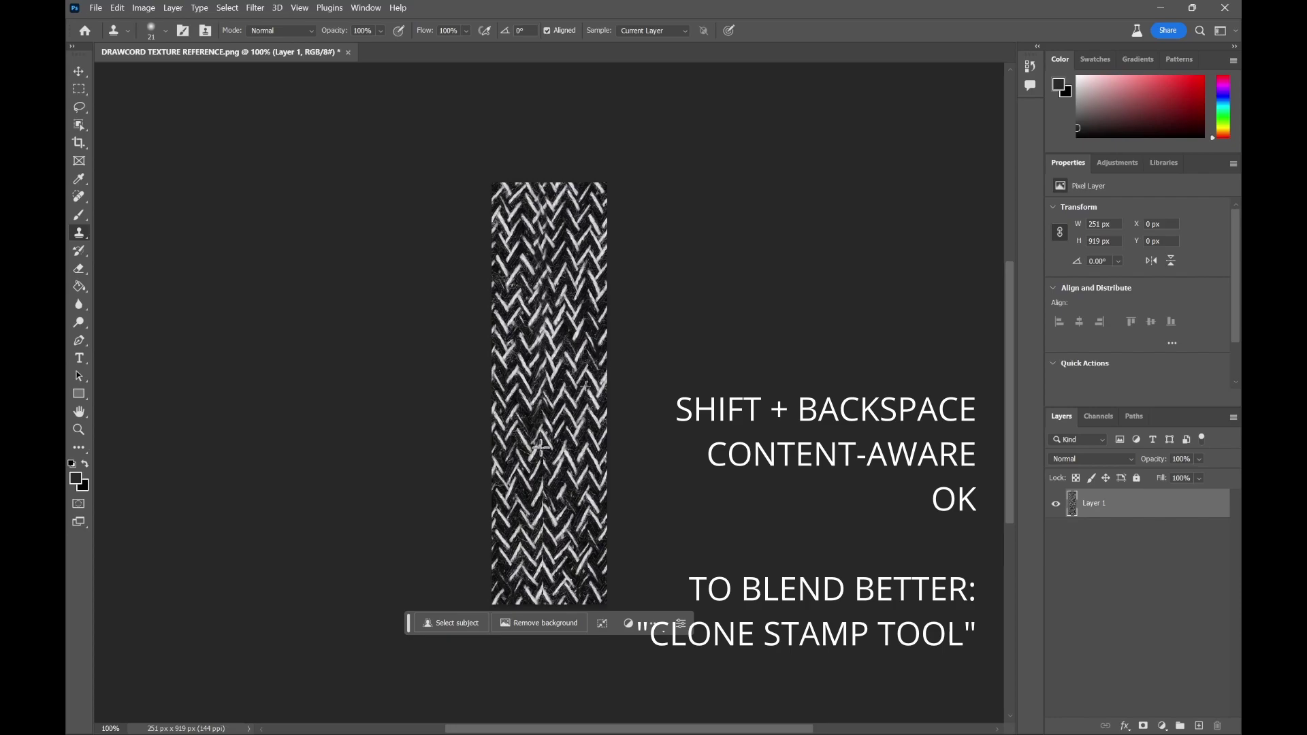
click(544, 531)
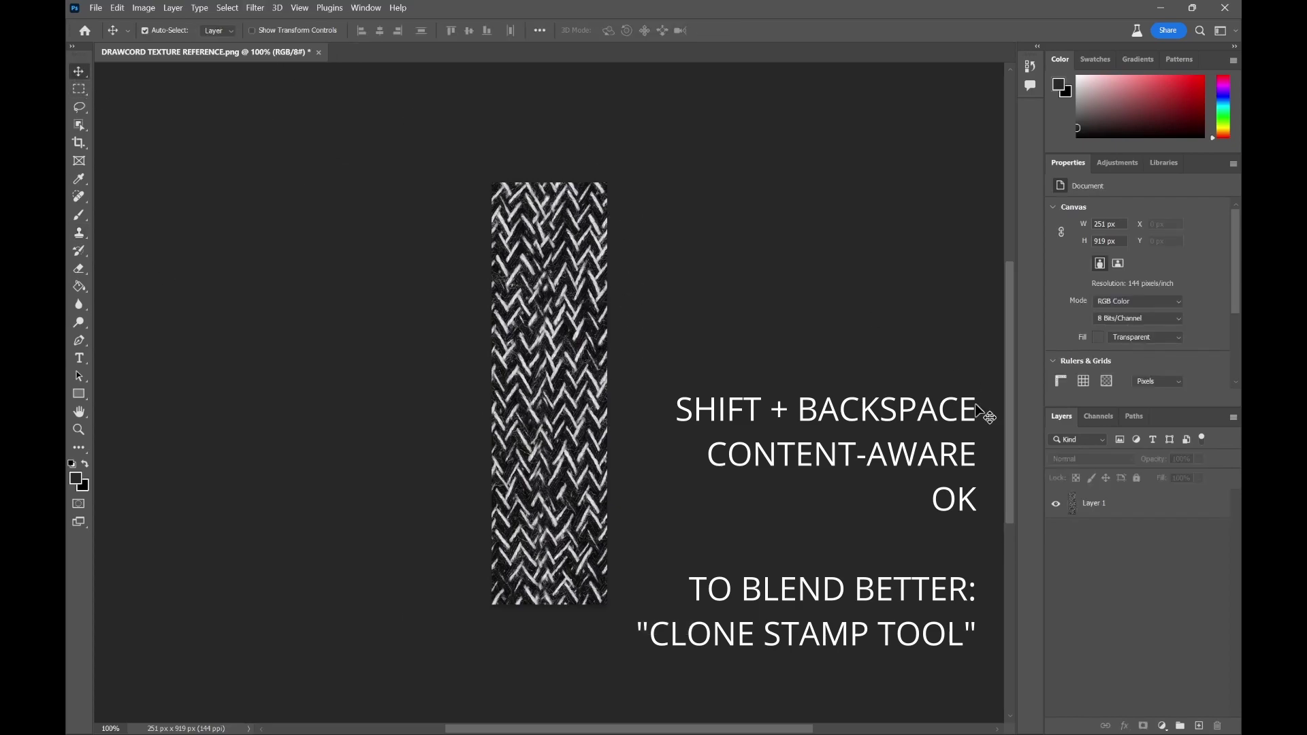
Offset the texture vertically with the Offset filter, using a horizontal offset of 0, to bring the horizontal seam into the image
click(255, 8)
mouse_move(329, 283)
click(449, 360)
text(0)
drag(783, 261, 799, 260)
click(887, 207)
Select areas around the texture's horizontal seam and replace them with content-aware fills
click(79, 88)
drag(492, 353, 587, 379)
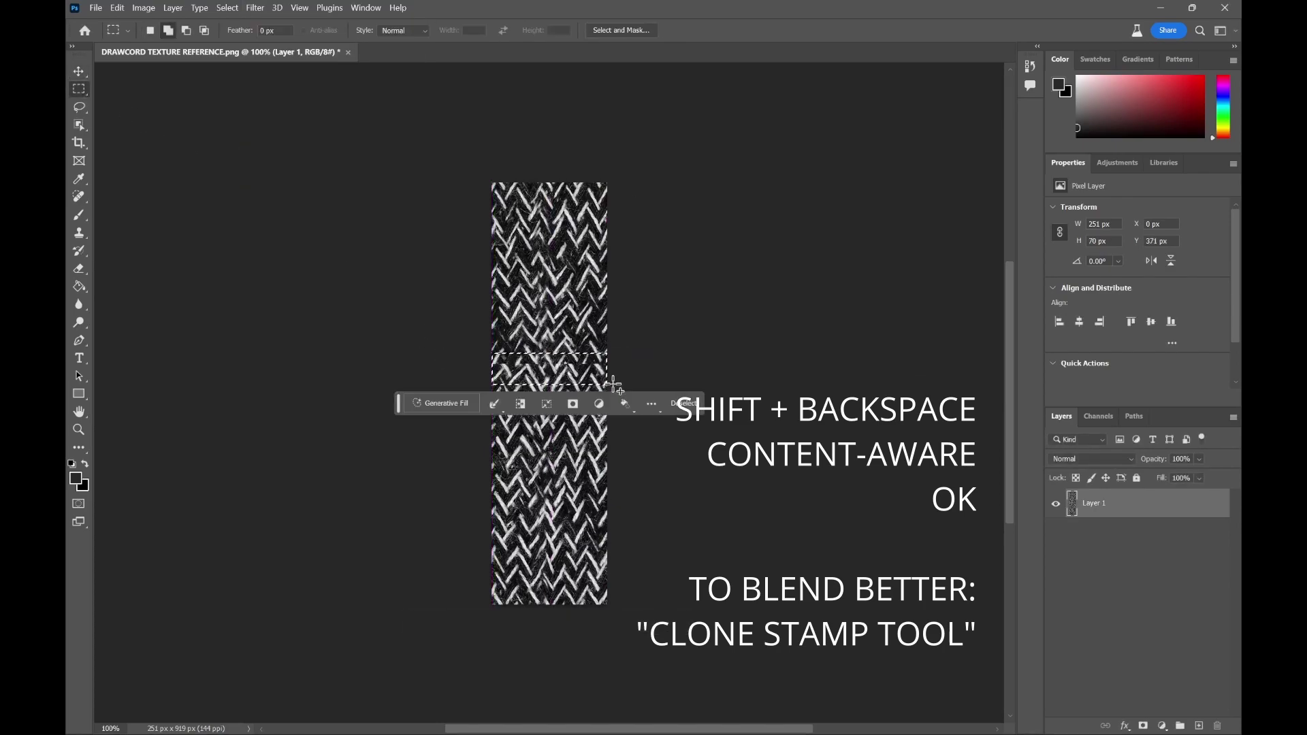
drag(452, 342, 479, 321)
click(670, 354)
key(ctrl+d)
key(Return)
key(shift+BackSpace)
key(Return)
key(ctrl+d)
key(shift+BackSpace)
key(Return)
key(ctrl+d)
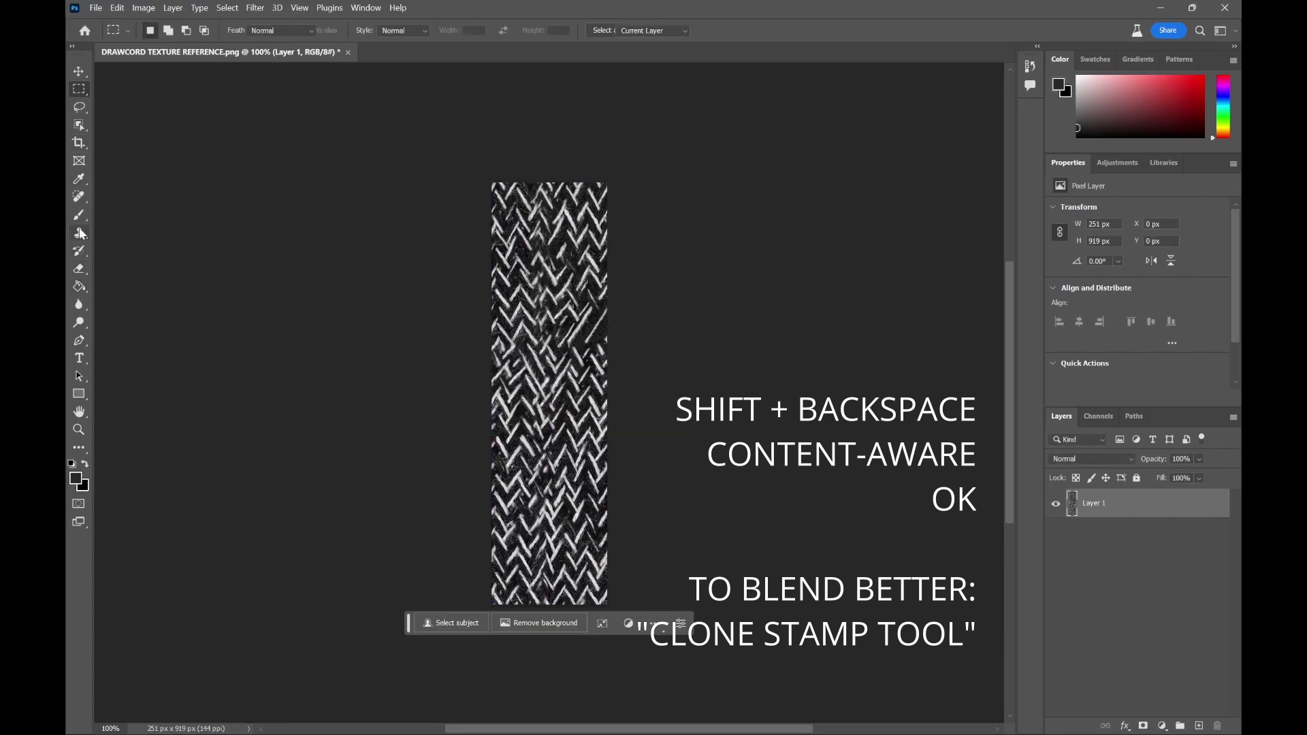
Blend the filled area around the horizontal seam with the Clone Stamp tool
click(80, 233)
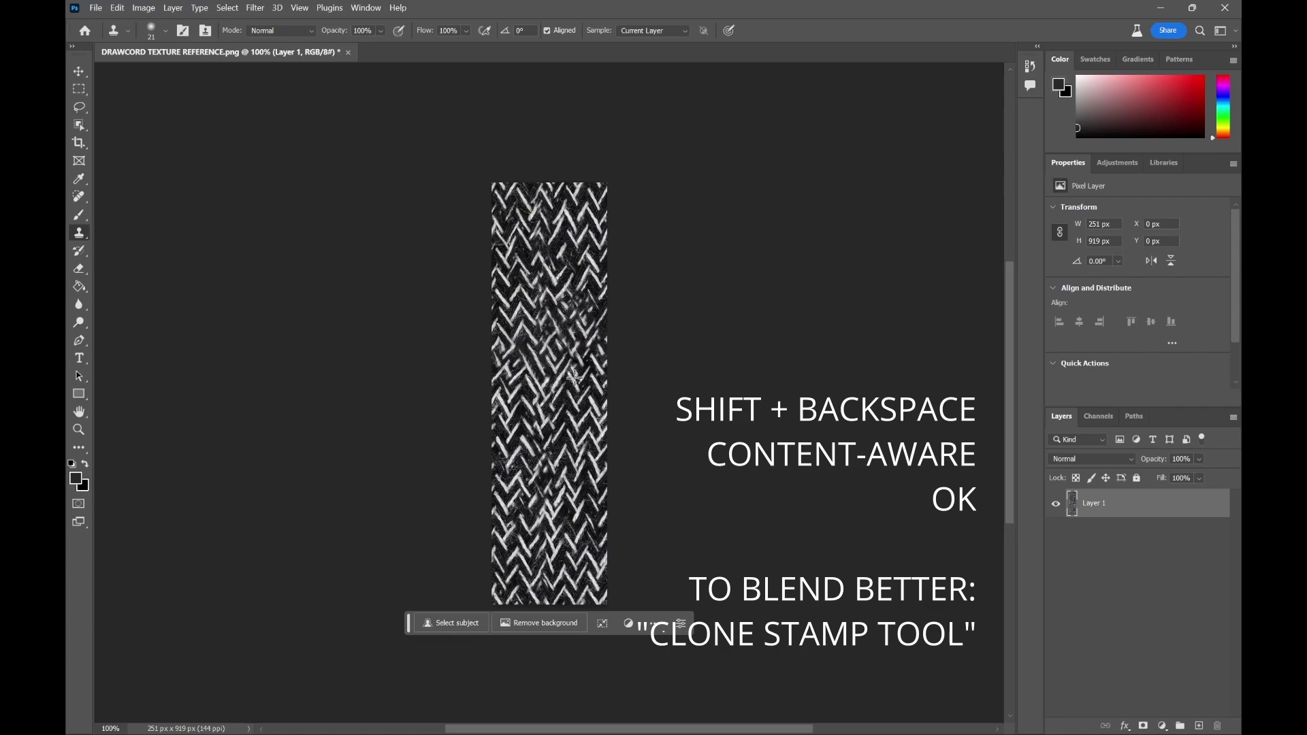
click(79, 71)
click(303, 266)
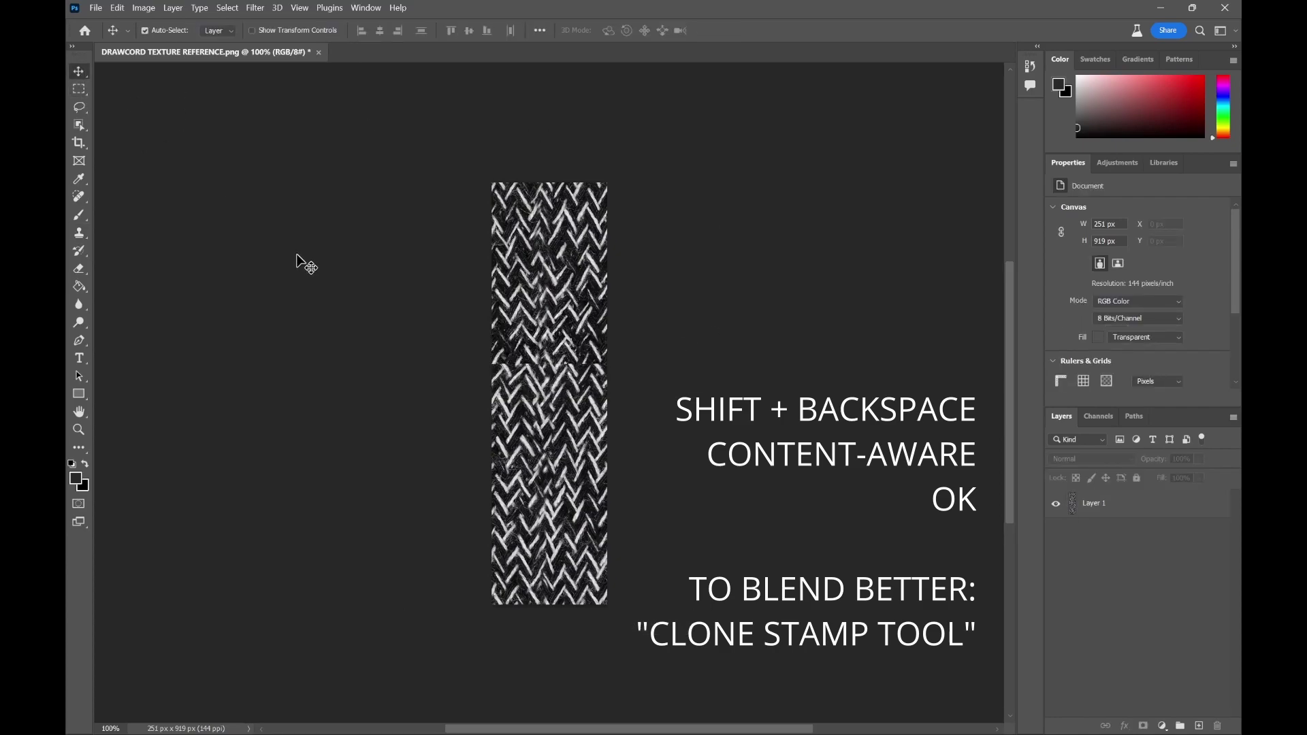
Content-aware fill the remaining horizontal seam line across the full width onto a new layer, and save the texture as DRAWCORD TEXTURE.png
click(79, 89)
drag(472, 361, 618, 369)
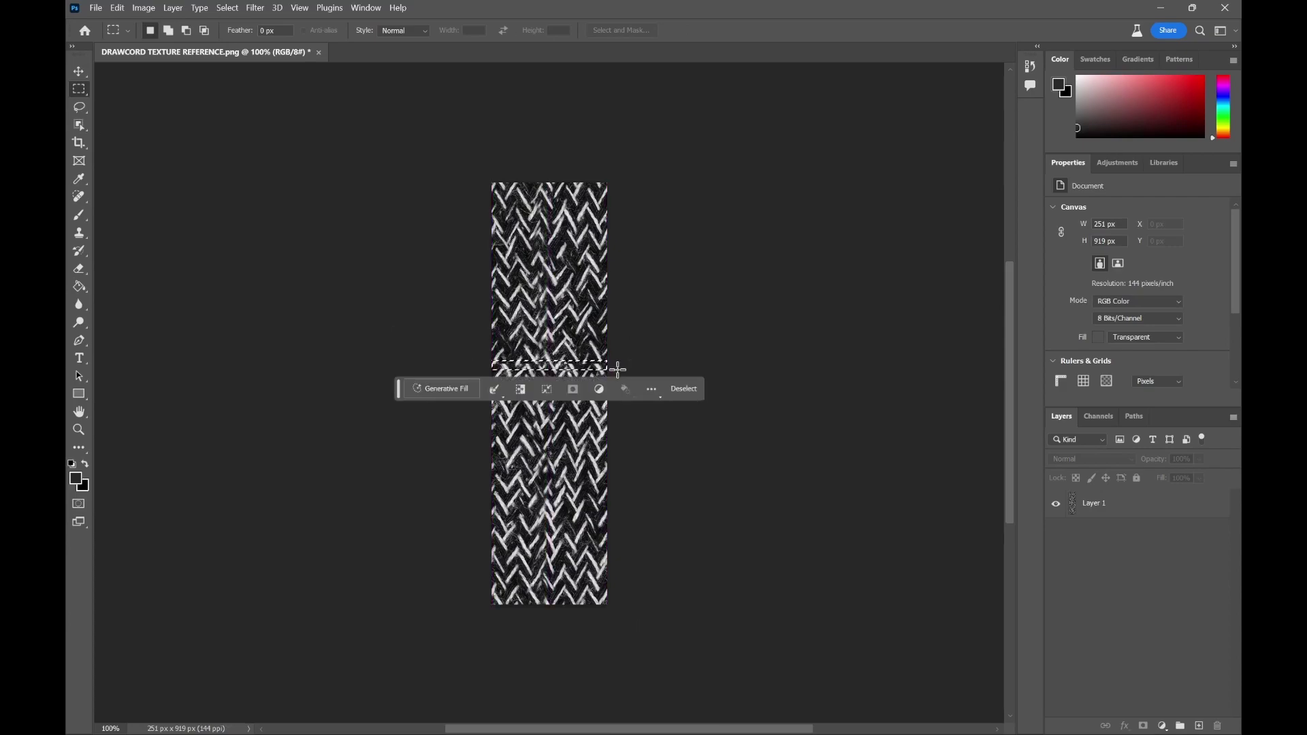
click(622, 333)
mouse_move(490, 357)
mouse_down()
mouse_move(623, 372)
mouse_move(480, 370)
mouse_up()
click(651, 392)
click(680, 288)
right_click(503, 367)
click(554, 562)
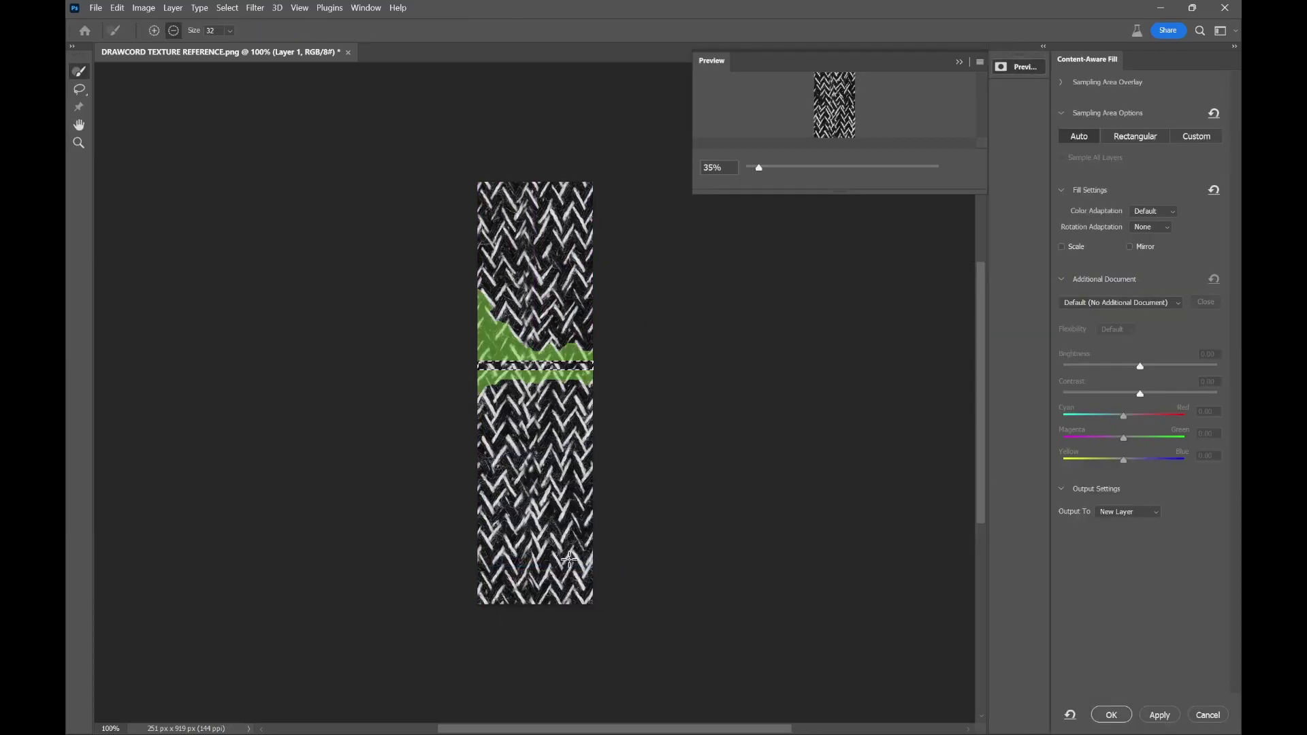
drag(759, 167, 782, 167)
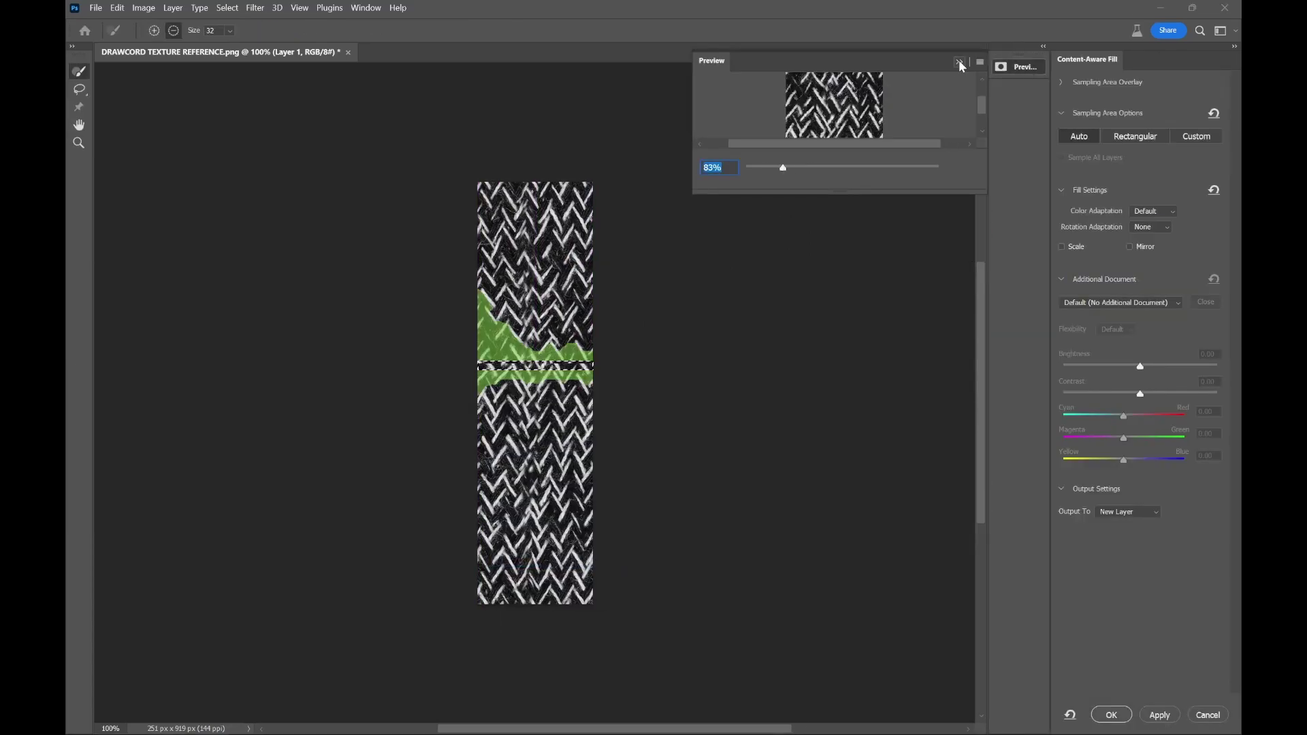
click(1127, 720)
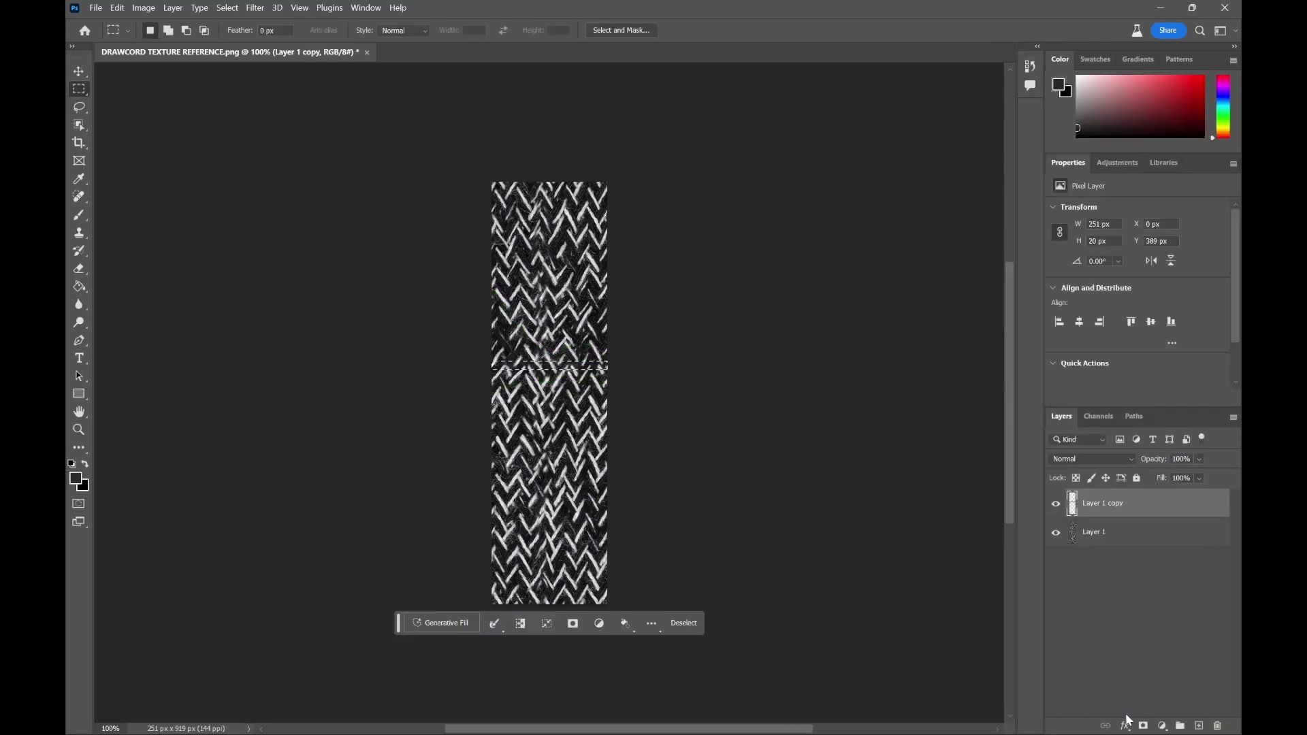
click(95, 7)
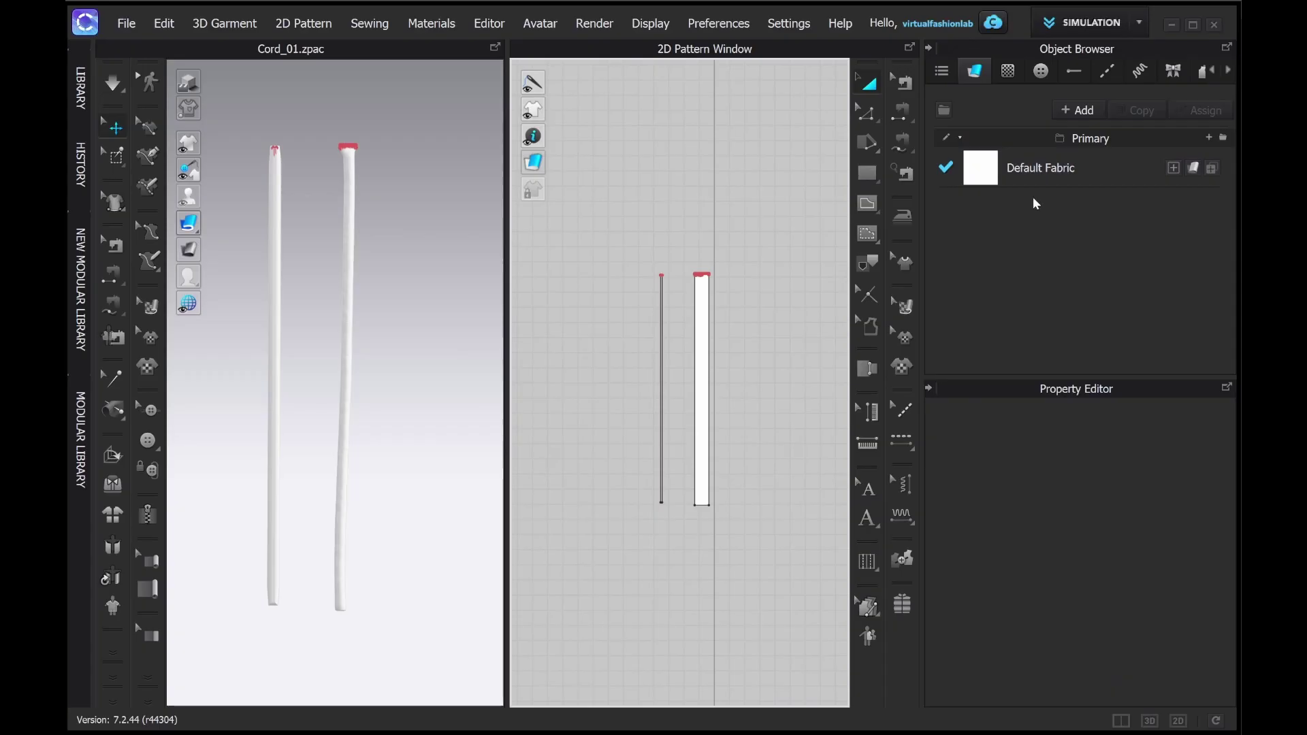
Switch to CLO and apply DRAWCORD TEXTURE.png from the VFL CLO3d library folder as the Default Fabric's texture
click(1038, 170)
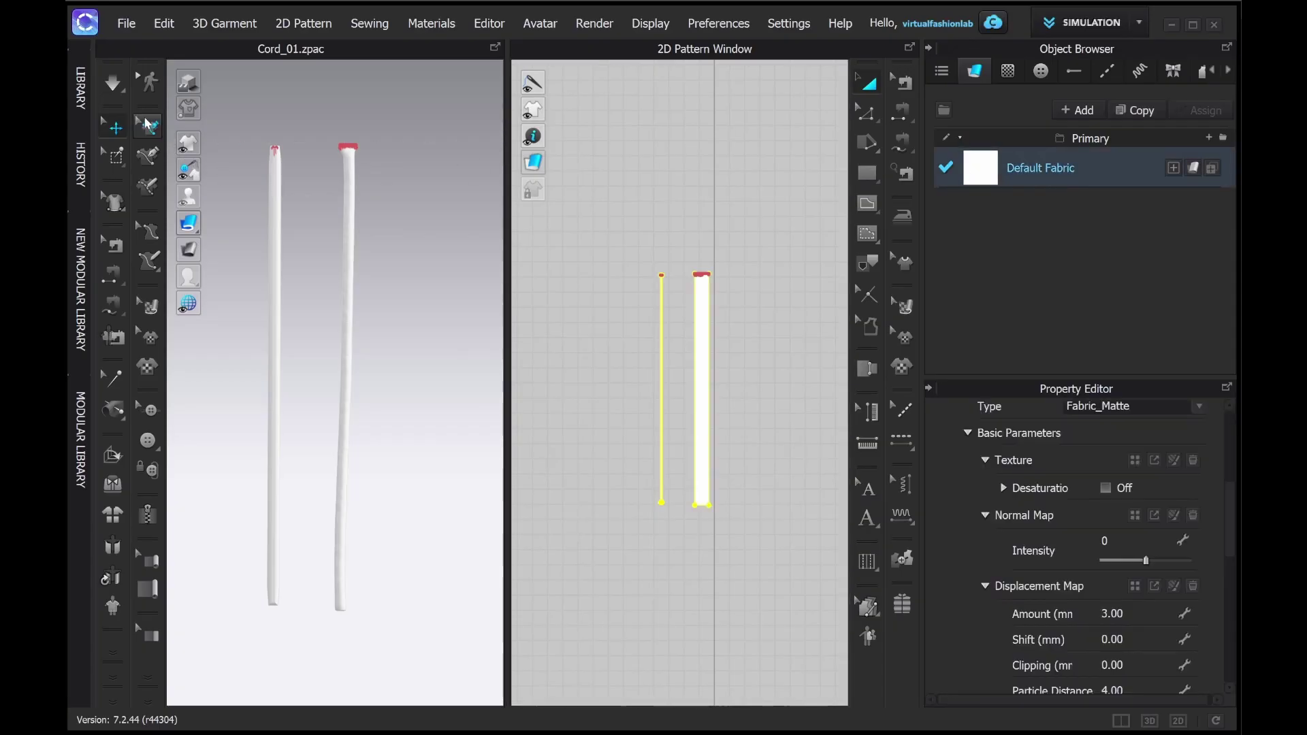
click(80, 87)
click(206, 275)
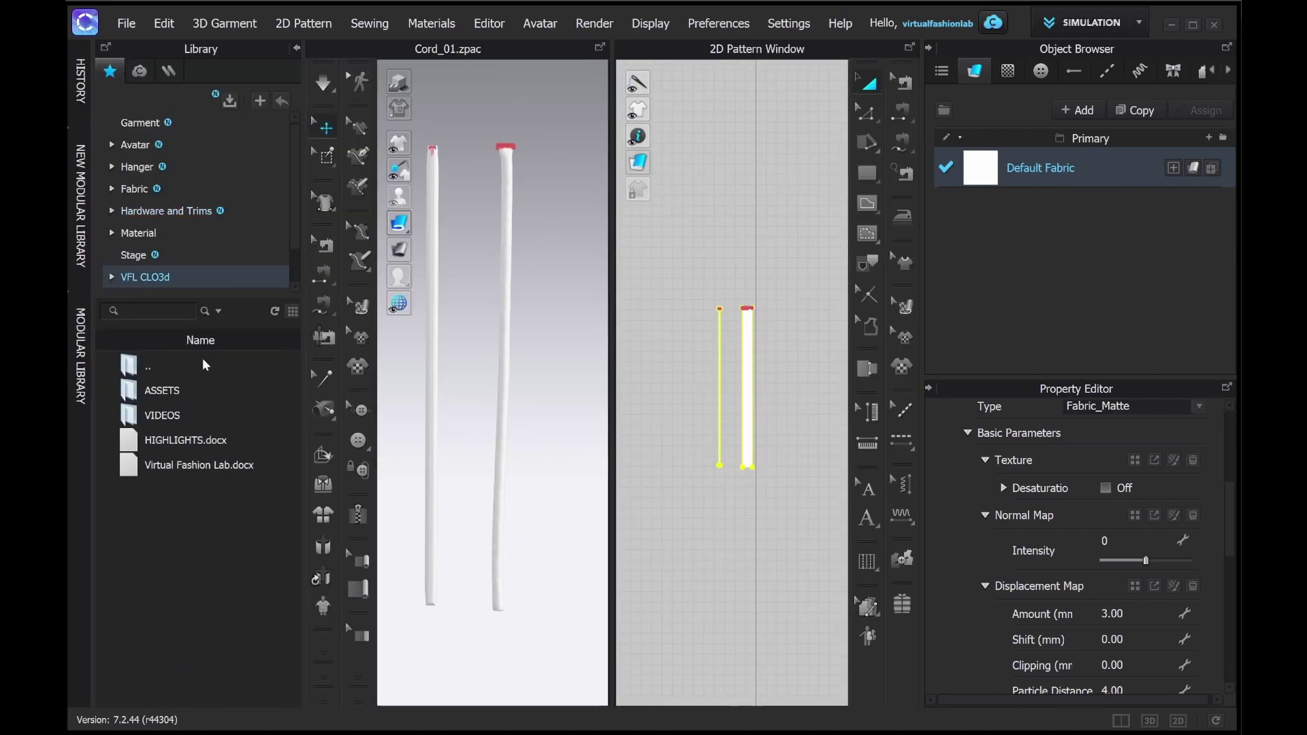
double_click(202, 392)
double_click(189, 417)
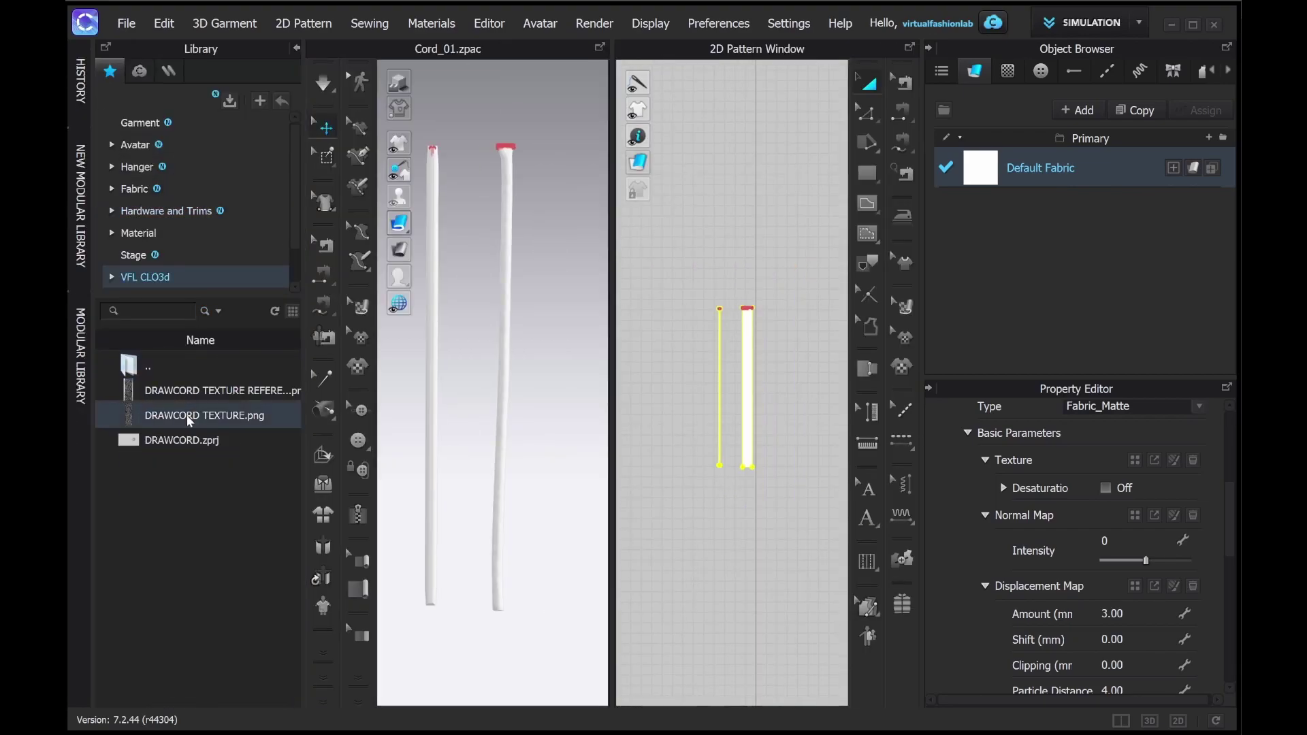
mouse_move(178, 414)
drag(178, 413, 1111, 463)
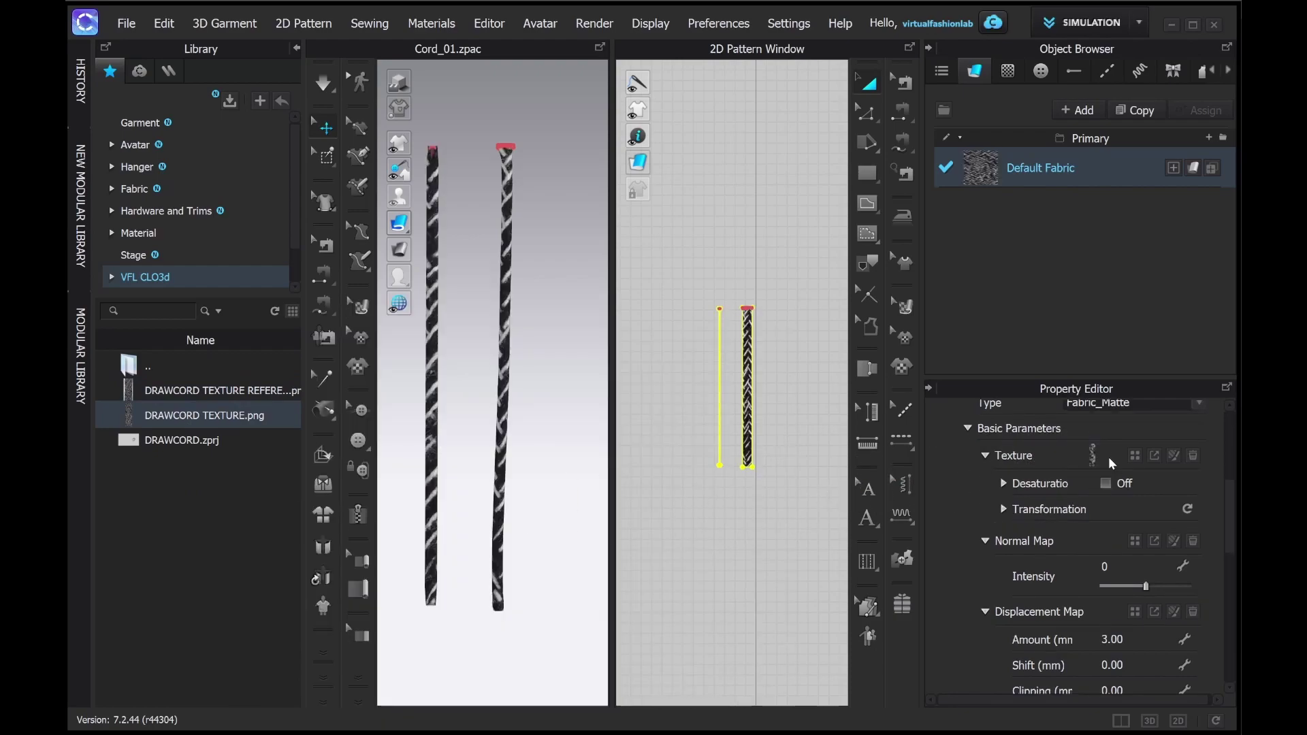
click(296, 49)
Try 0.25 in for the fabric texture's transformation width and settle on 0.35 in
click(1004, 509)
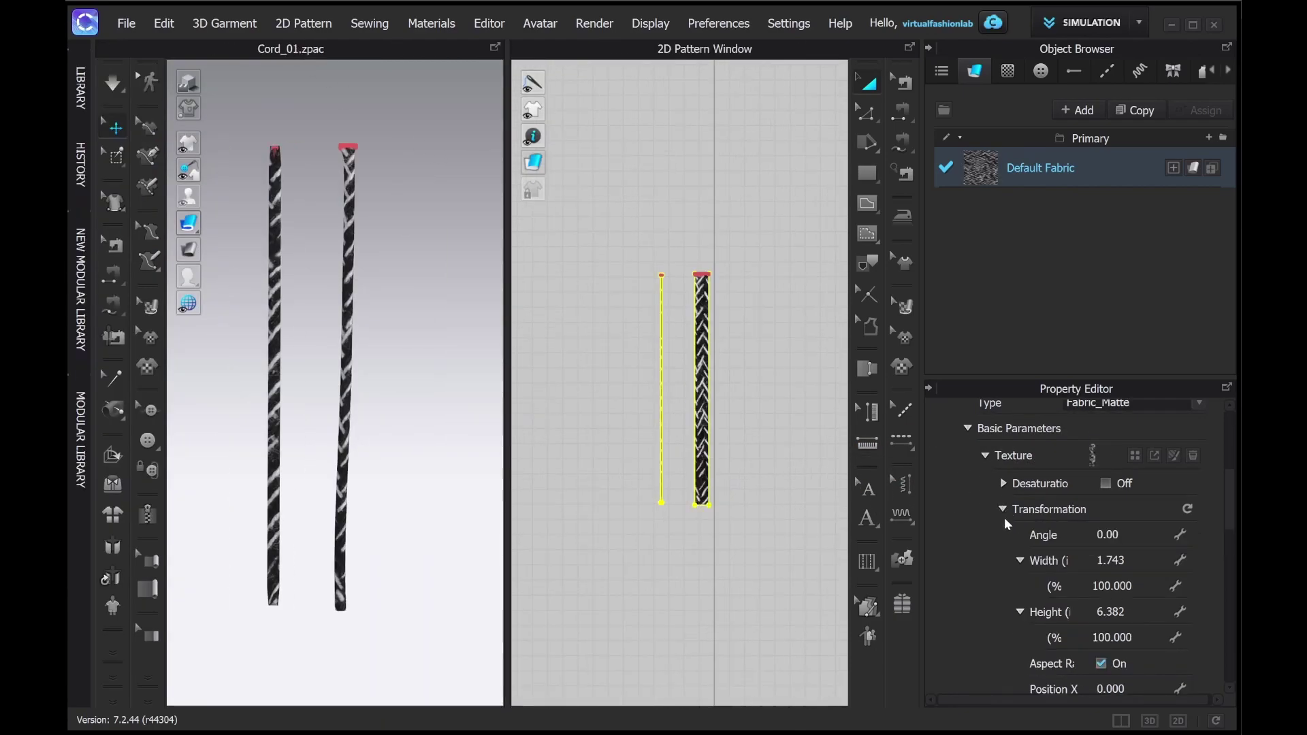
click(1110, 560)
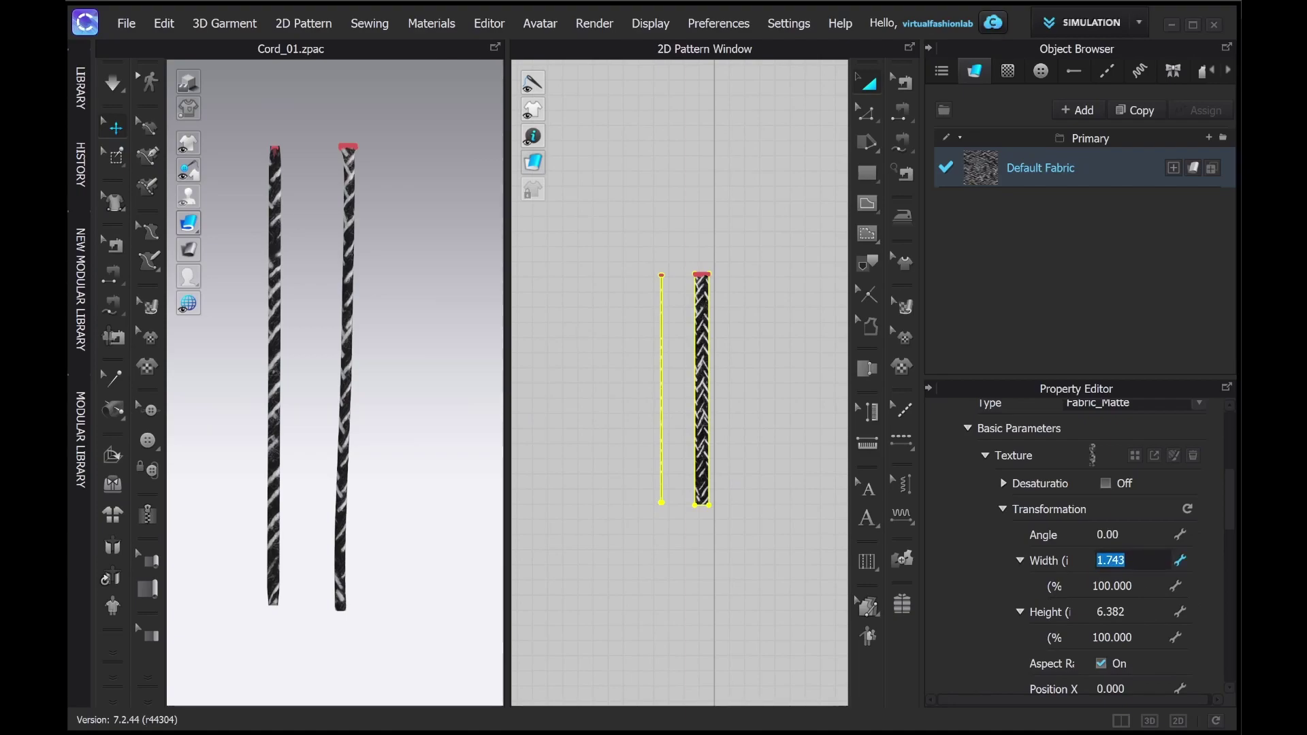
text(0.25)
key(Return)
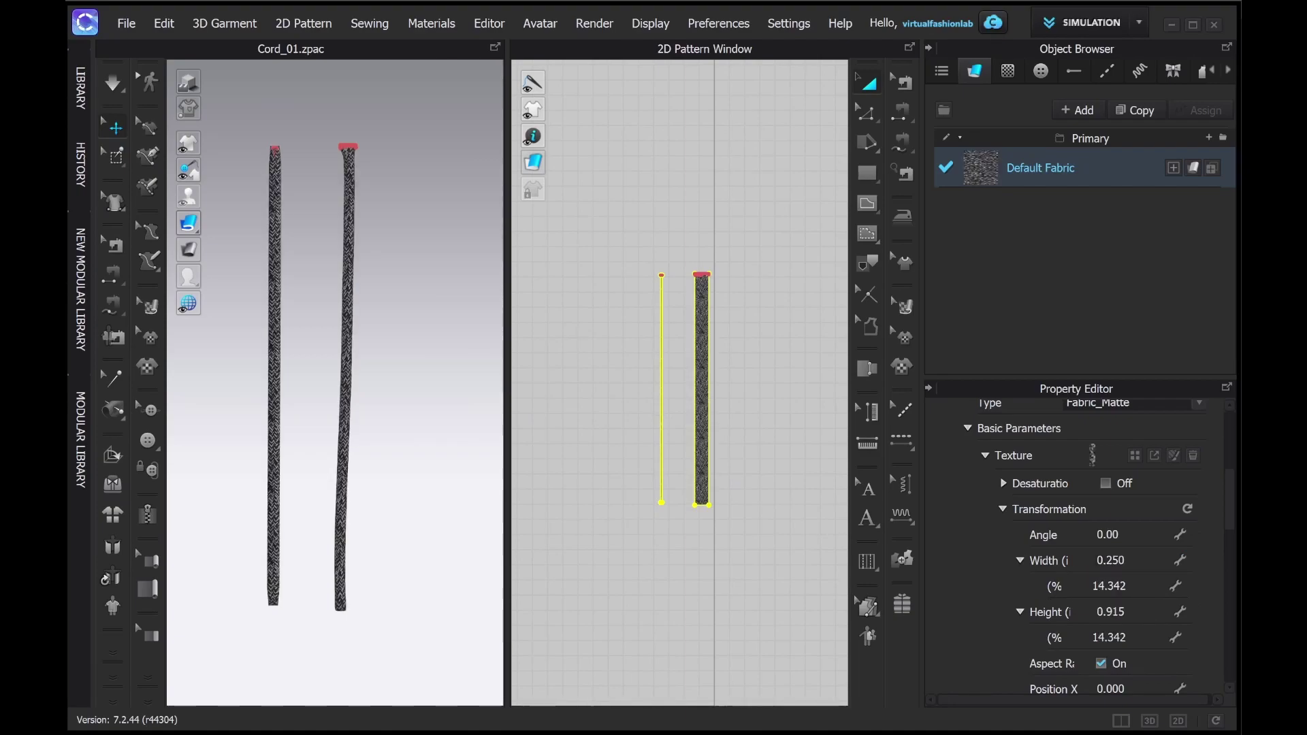
click(1110, 560)
text(0.35)
key(Return)
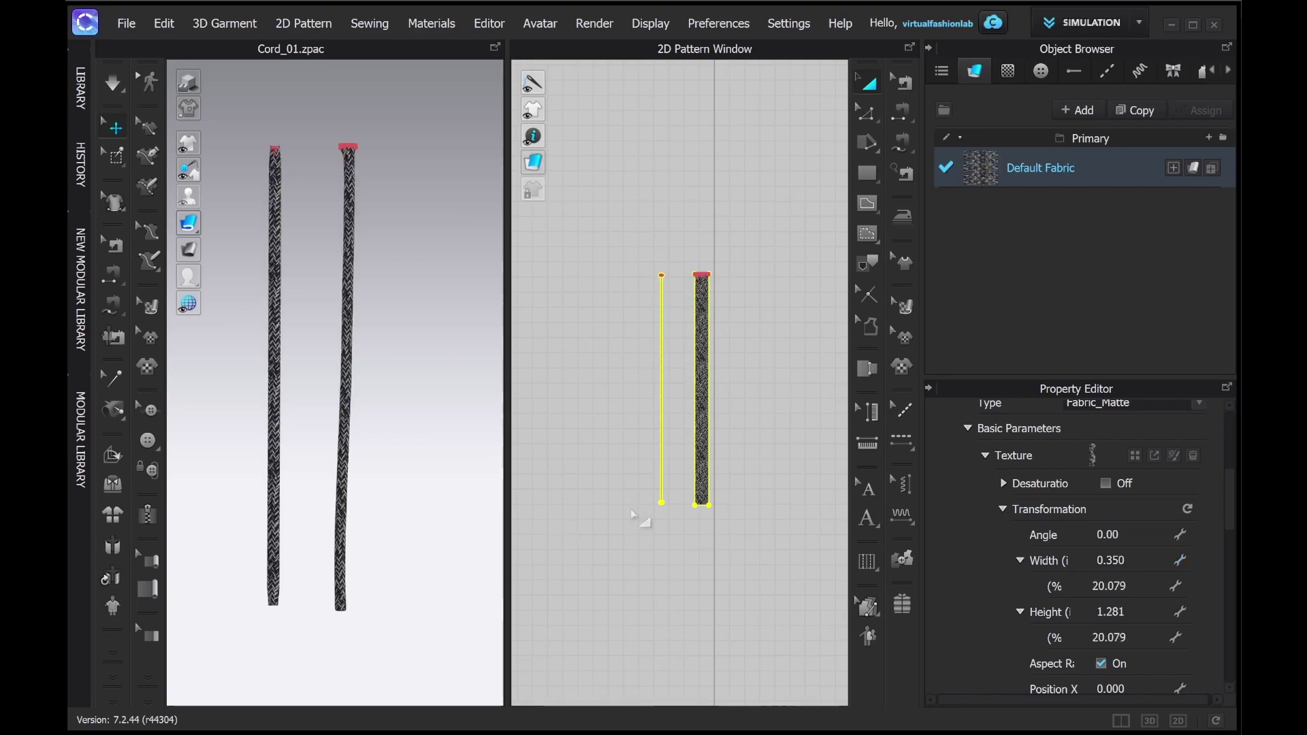
click(417, 382)
right_drag(417, 381, 388, 345)
Open the Default Fabric's texture in the Texture Editor and enable Color Switch on its image layer with 2 colors
click(1040, 168)
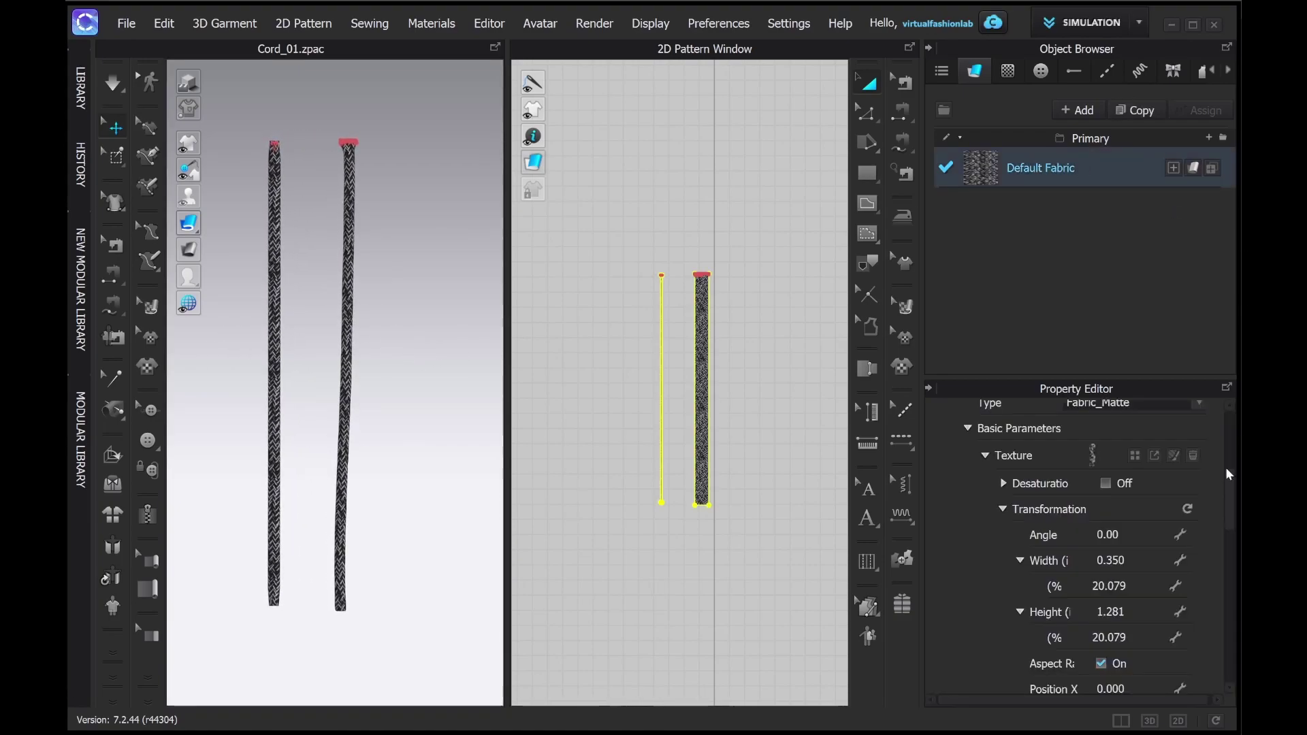
click(1173, 455)
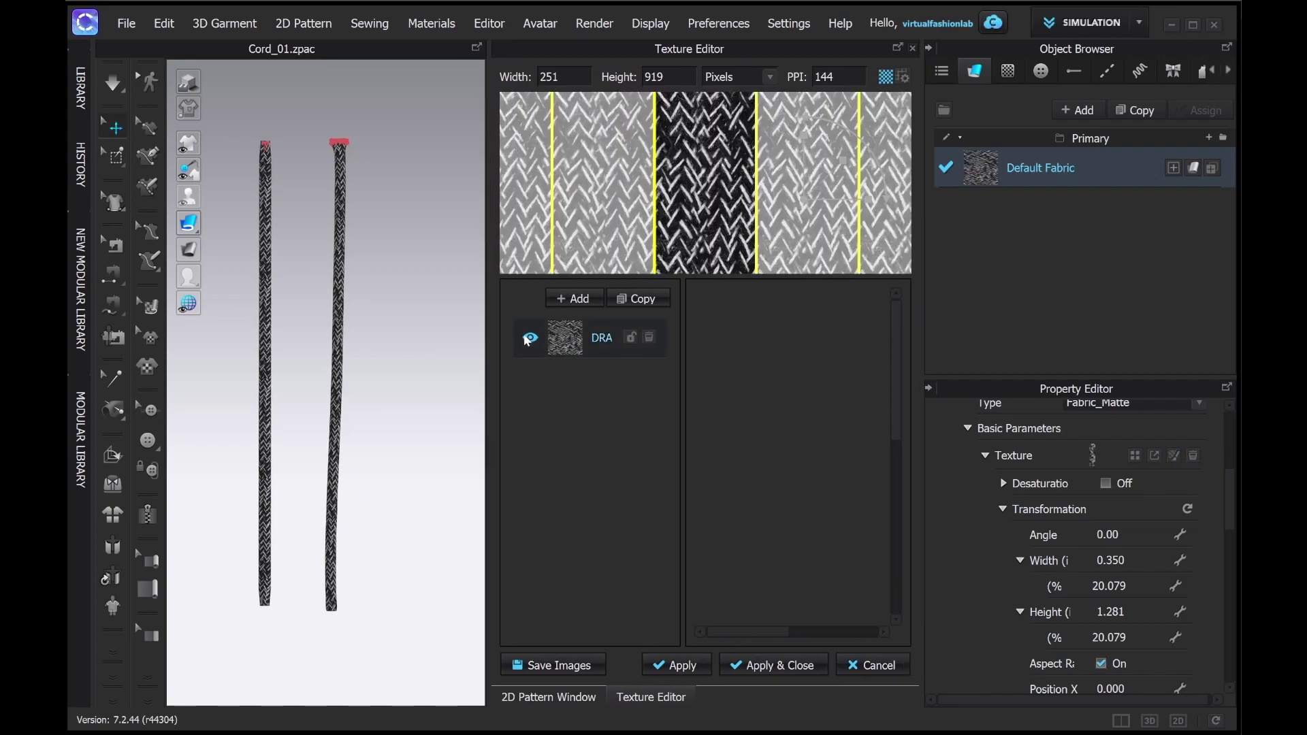
click(559, 336)
click(833, 403)
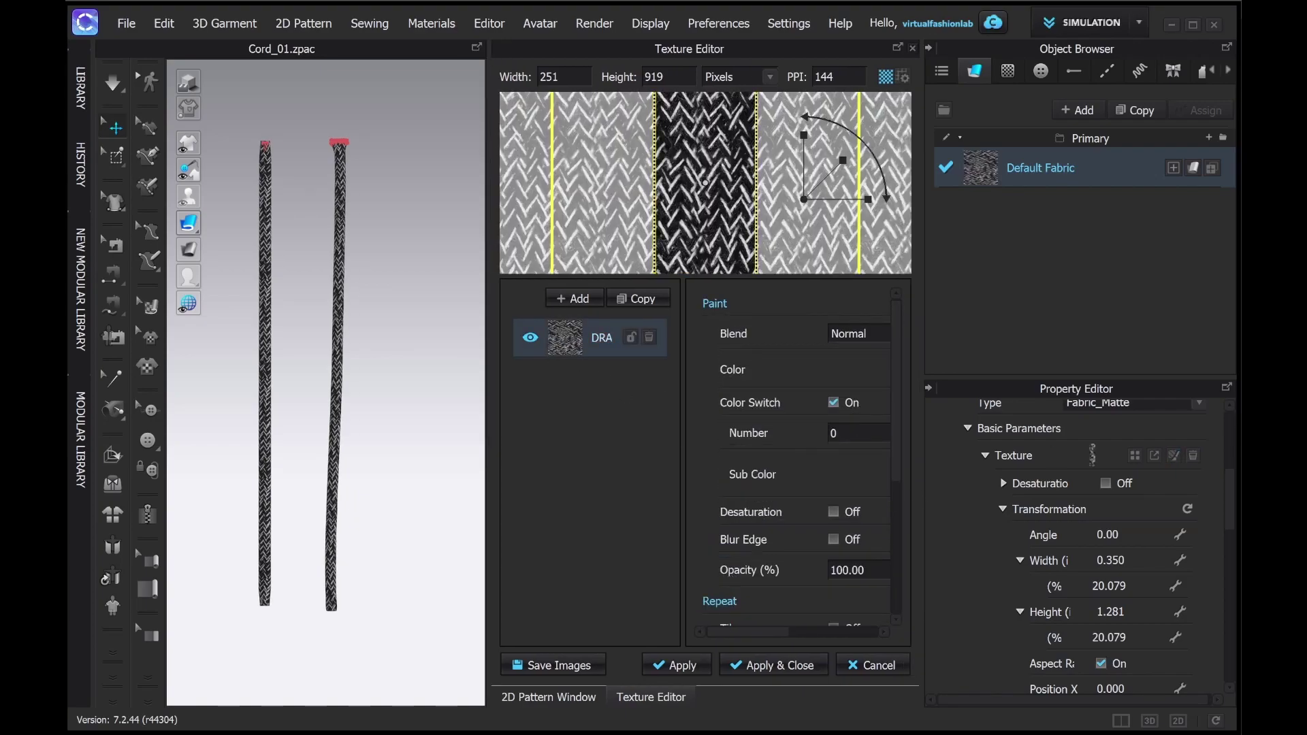
click(850, 433)
key(BackSpace)
text(2)
key(Return)
Set the drawcord texture's two Color Switch colors to a pink from the Coloro 3500 palette and white FFFFFF, and apply the texture edits
click(841, 473)
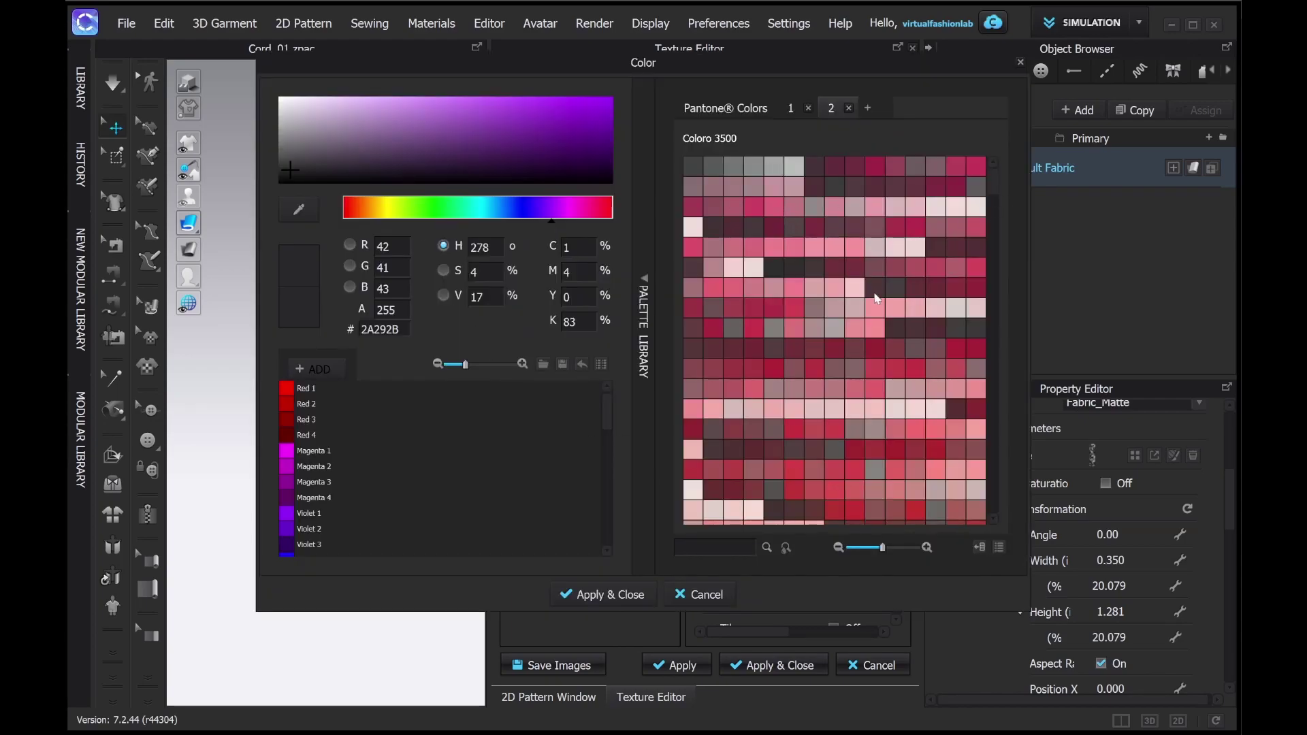
click(875, 307)
click(611, 595)
click(868, 473)
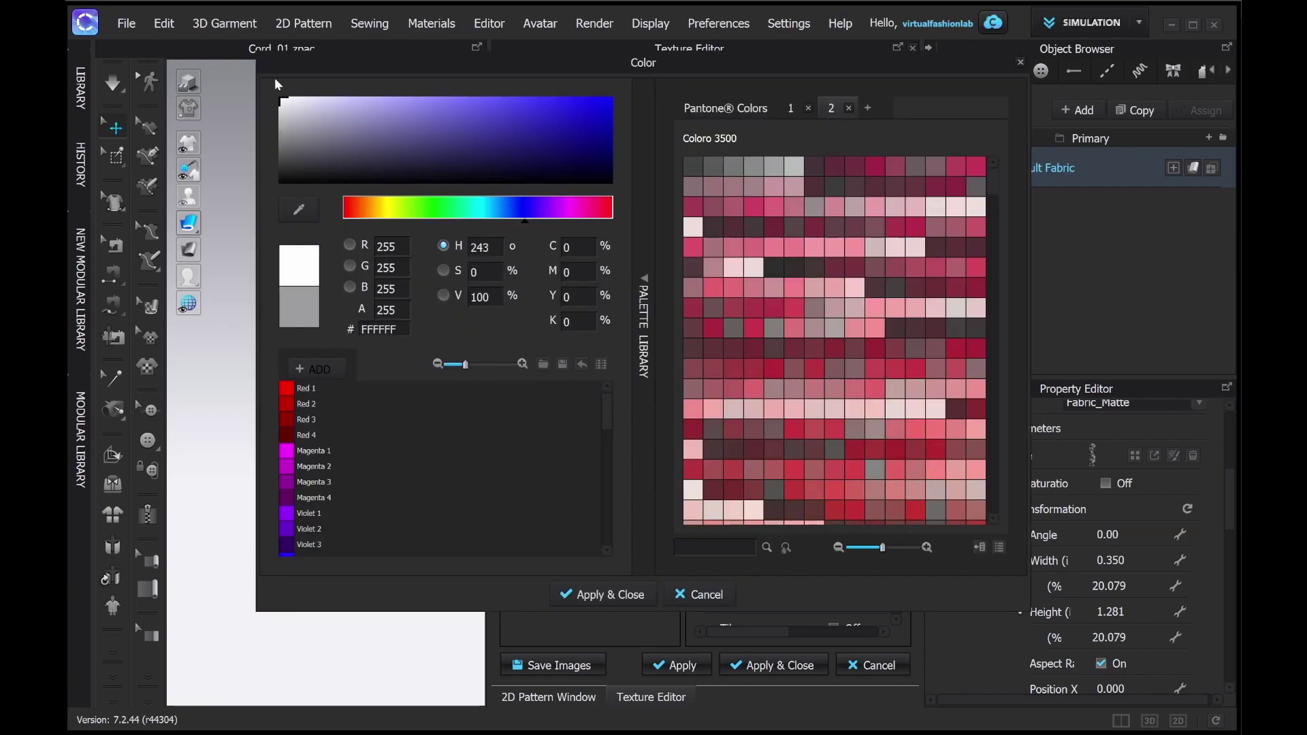
click(618, 594)
click(758, 670)
right_drag(402, 525, 377, 507)
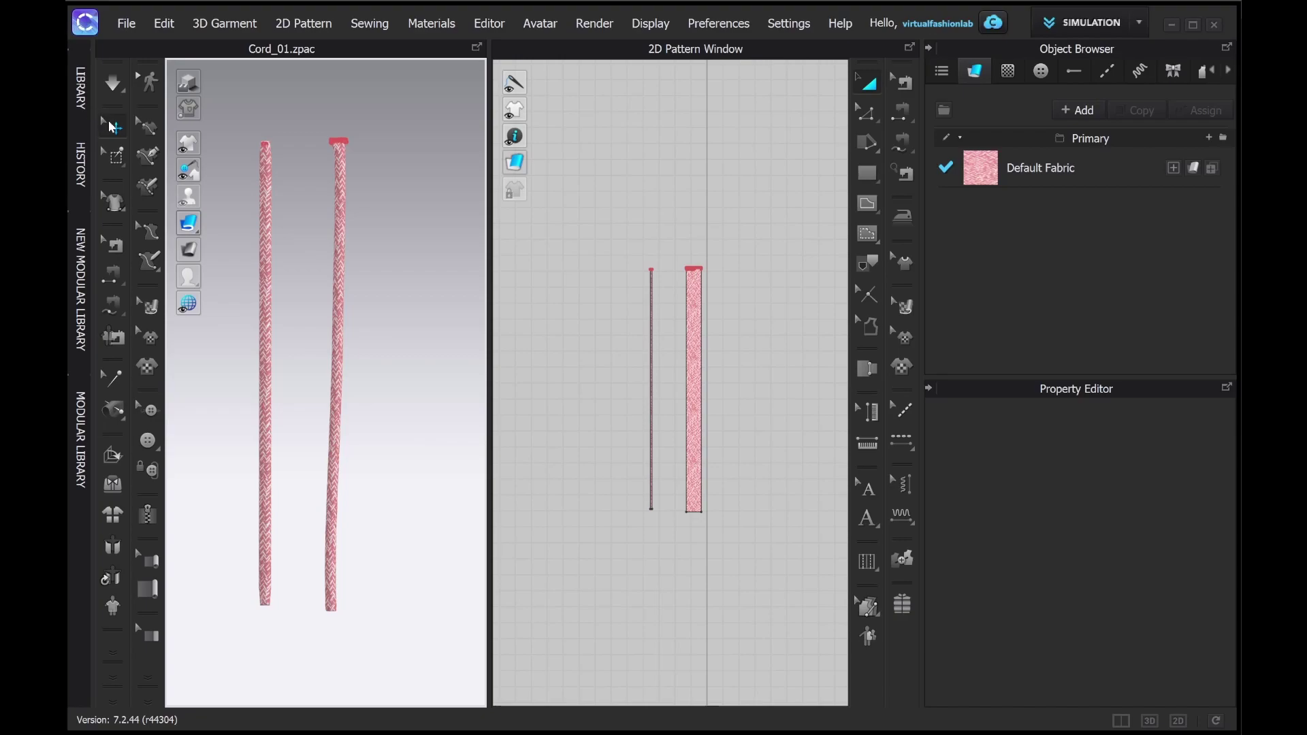
Browse the Cords & Cord Ends folder in the Hardware and Trims library and preview the available cord end trims
click(83, 101)
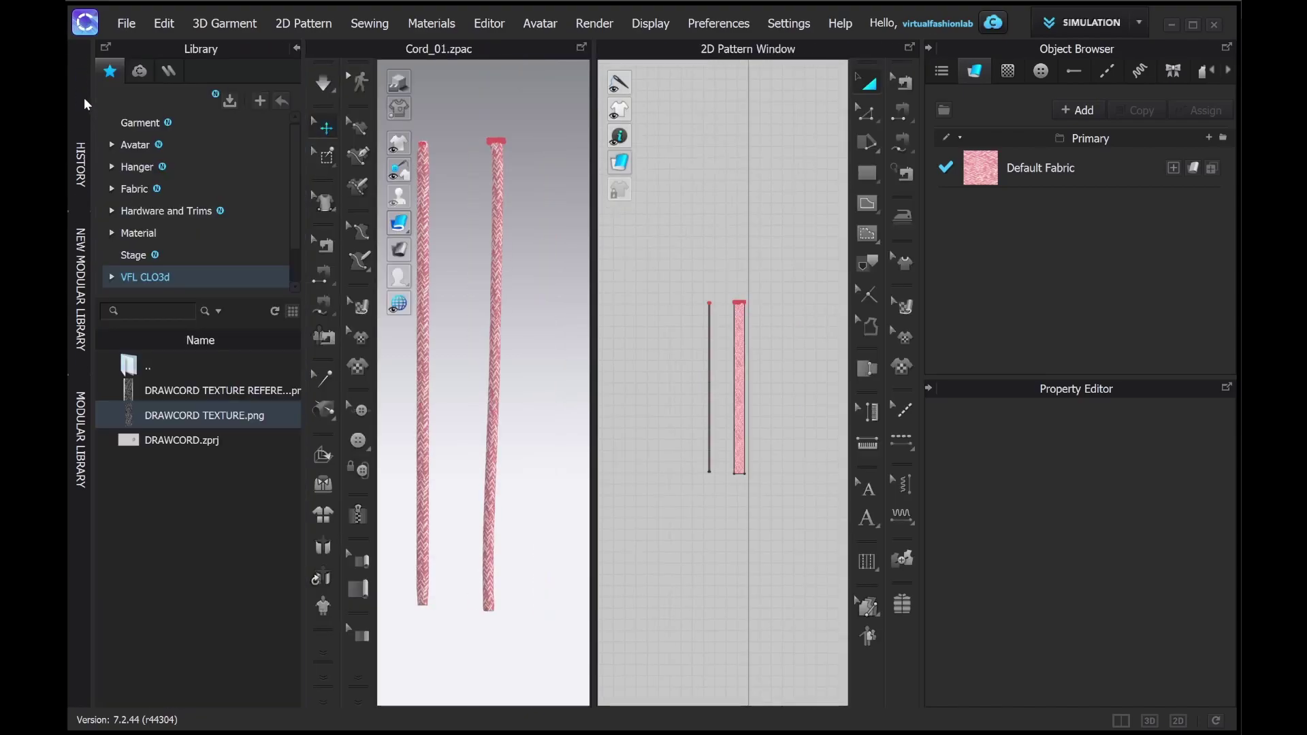
click(163, 210)
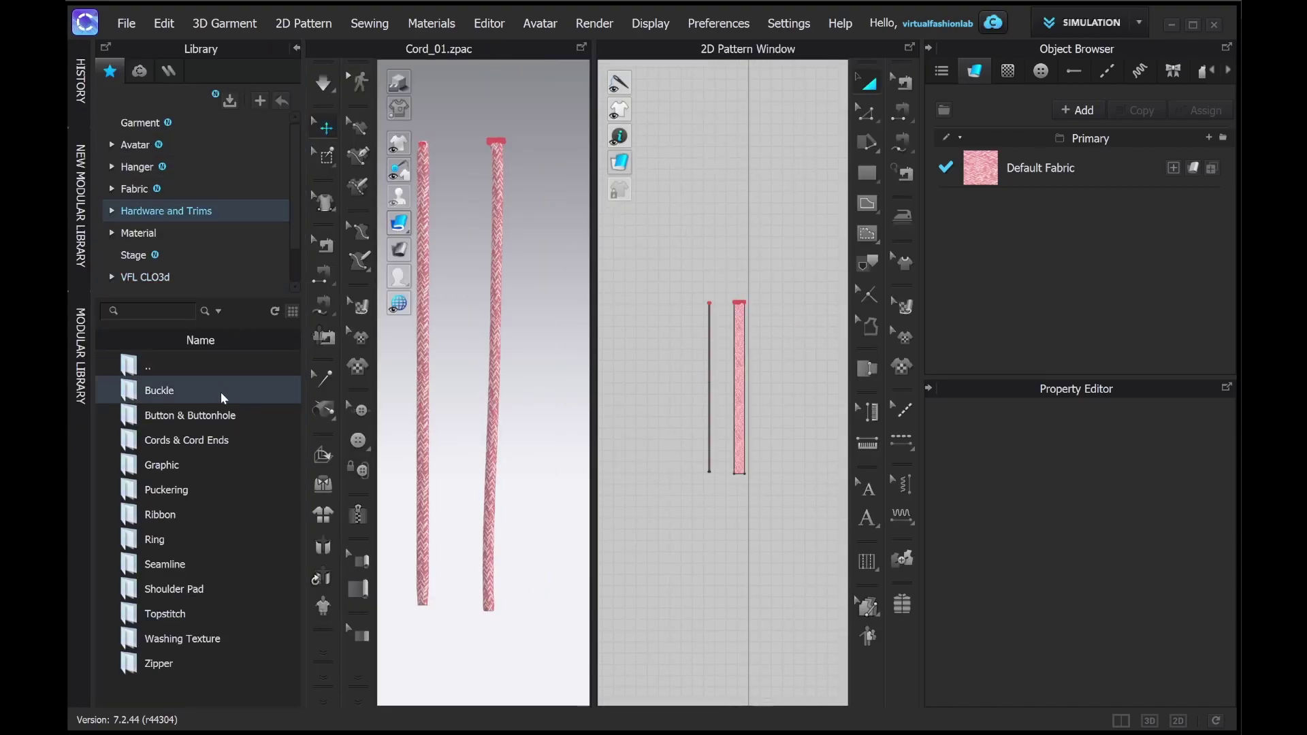
double_click(225, 440)
click(286, 489)
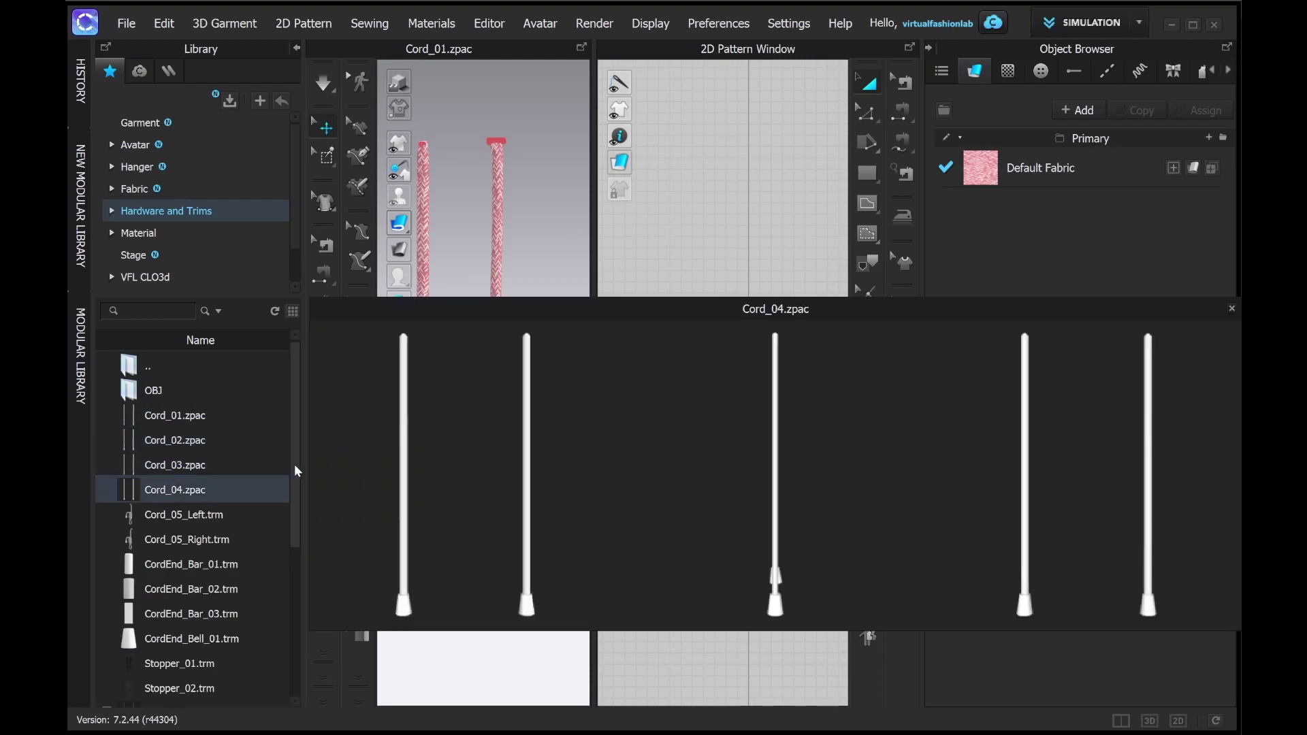
scroll(294, 477, down, 1)
click(204, 539)
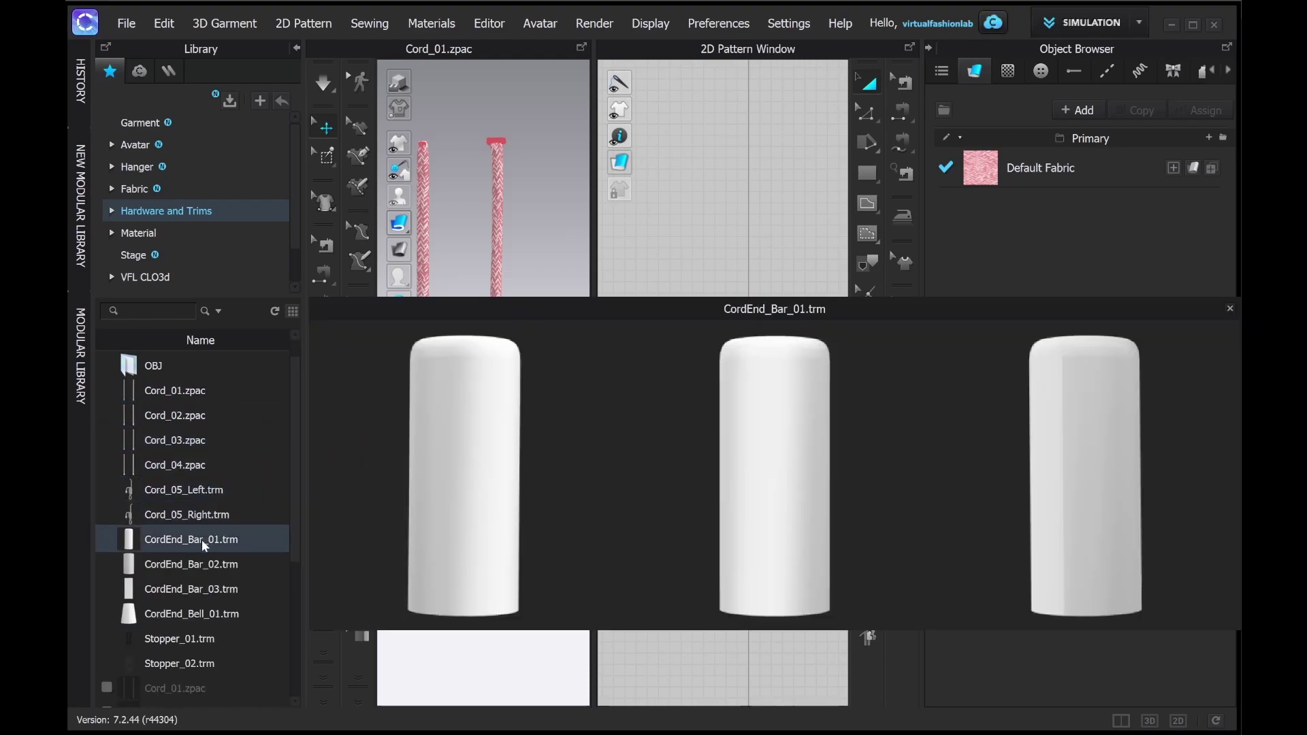
mouse_move(292, 529)
mouse_down()
mouse_move(286, 665)
mouse_move(275, 515)
mouse_up()
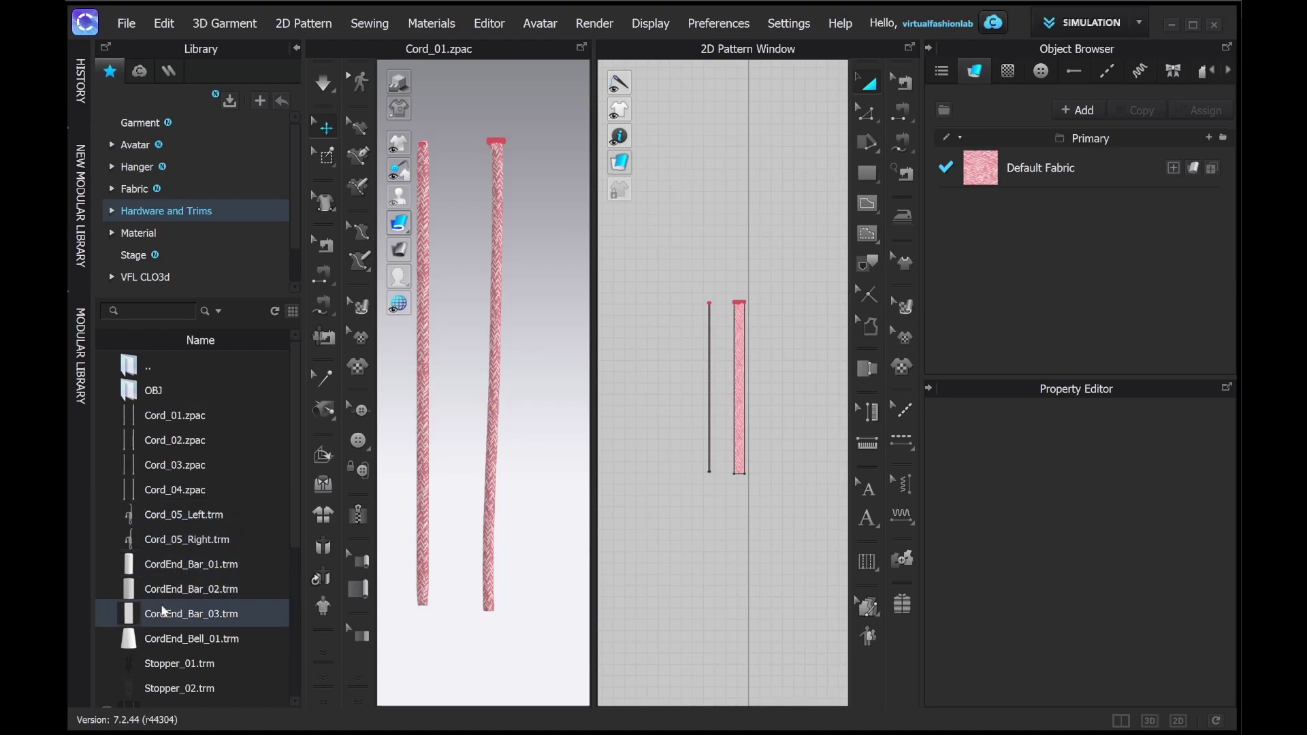
mouse_move(163, 621)
mouse_move(237, 586)
Delete the existing trims from the project's trim list
click(1212, 182)
click(1212, 145)
click(1212, 145)
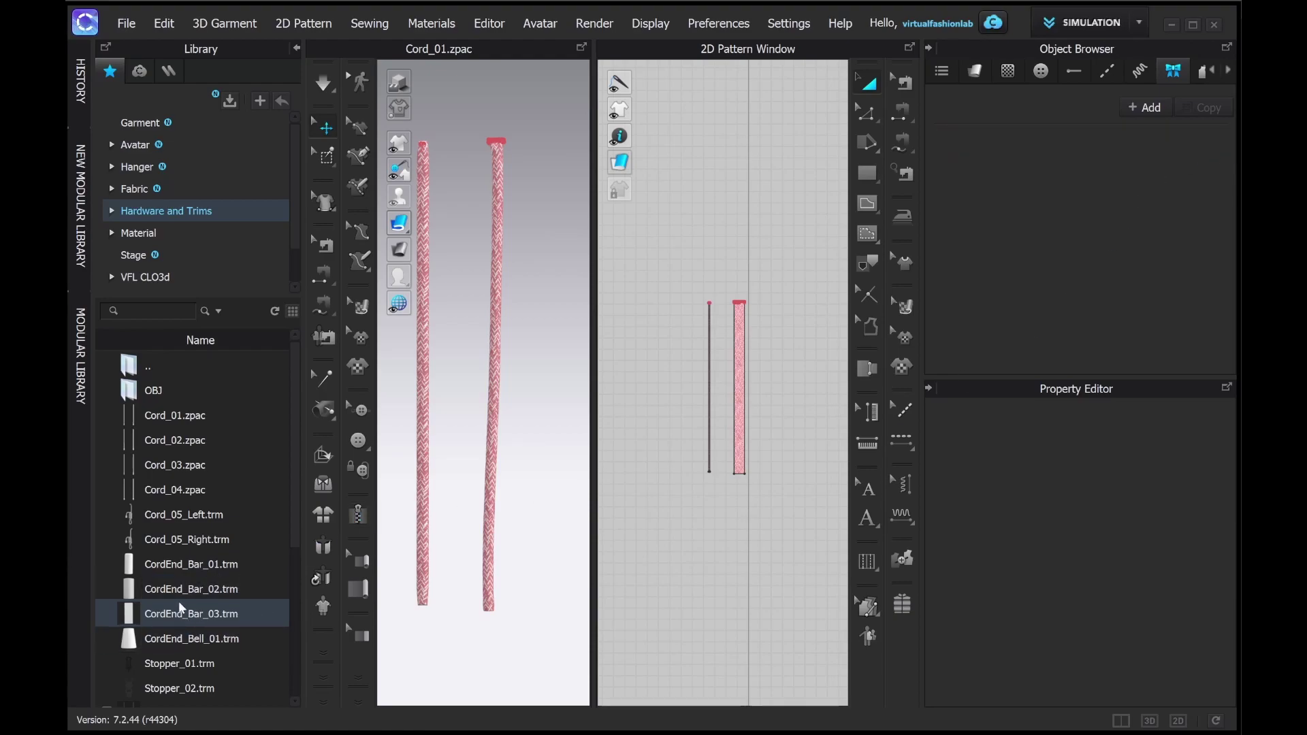
Download CordEnd_Bar_02.trm from the Cords & Cord Ends folder and add it to the project's trims
mouse_move(171, 569)
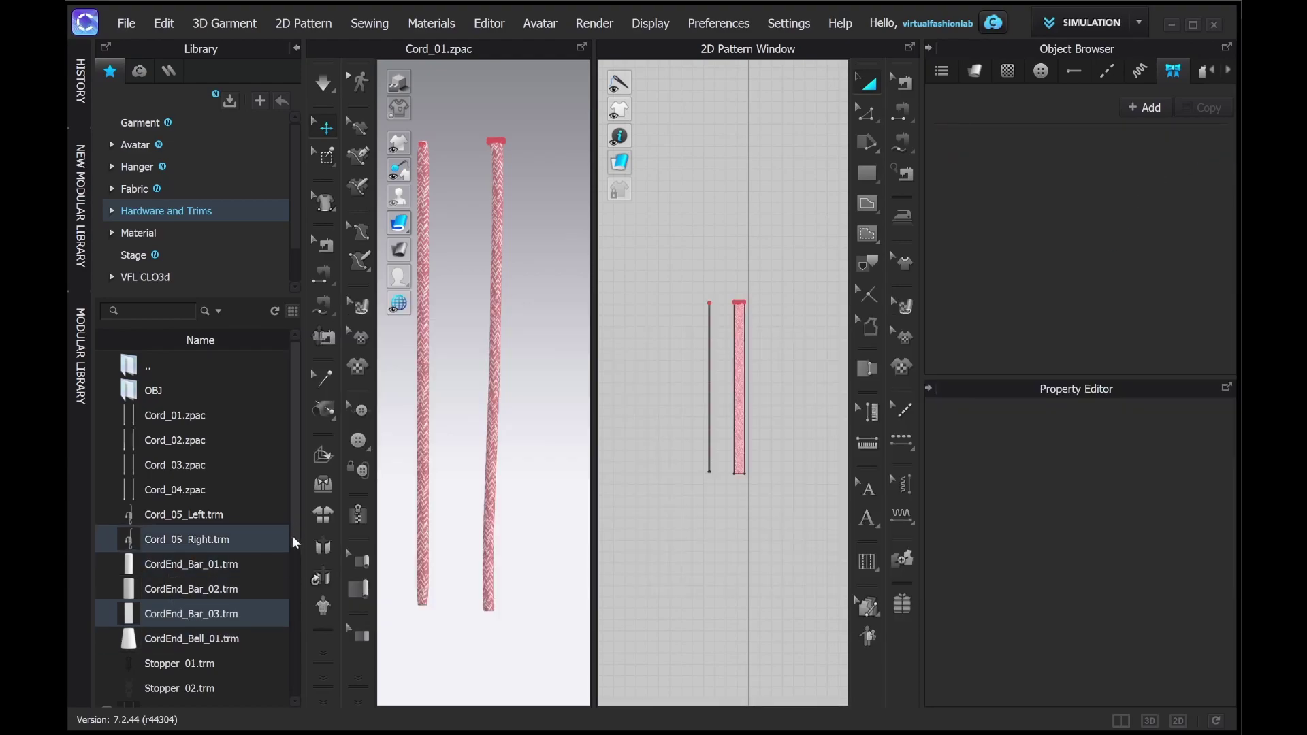
scroll(293, 531, down, 3)
scroll(283, 632, down, 3)
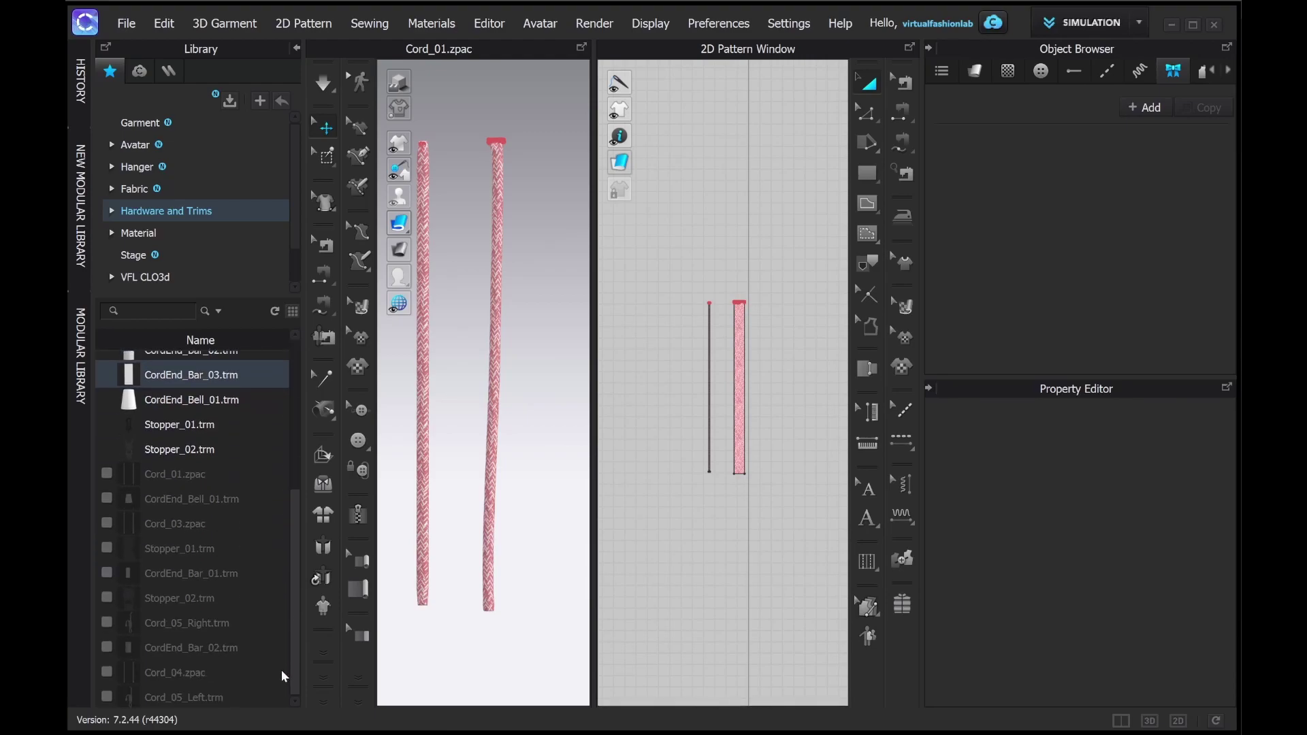
click(107, 648)
click(270, 309)
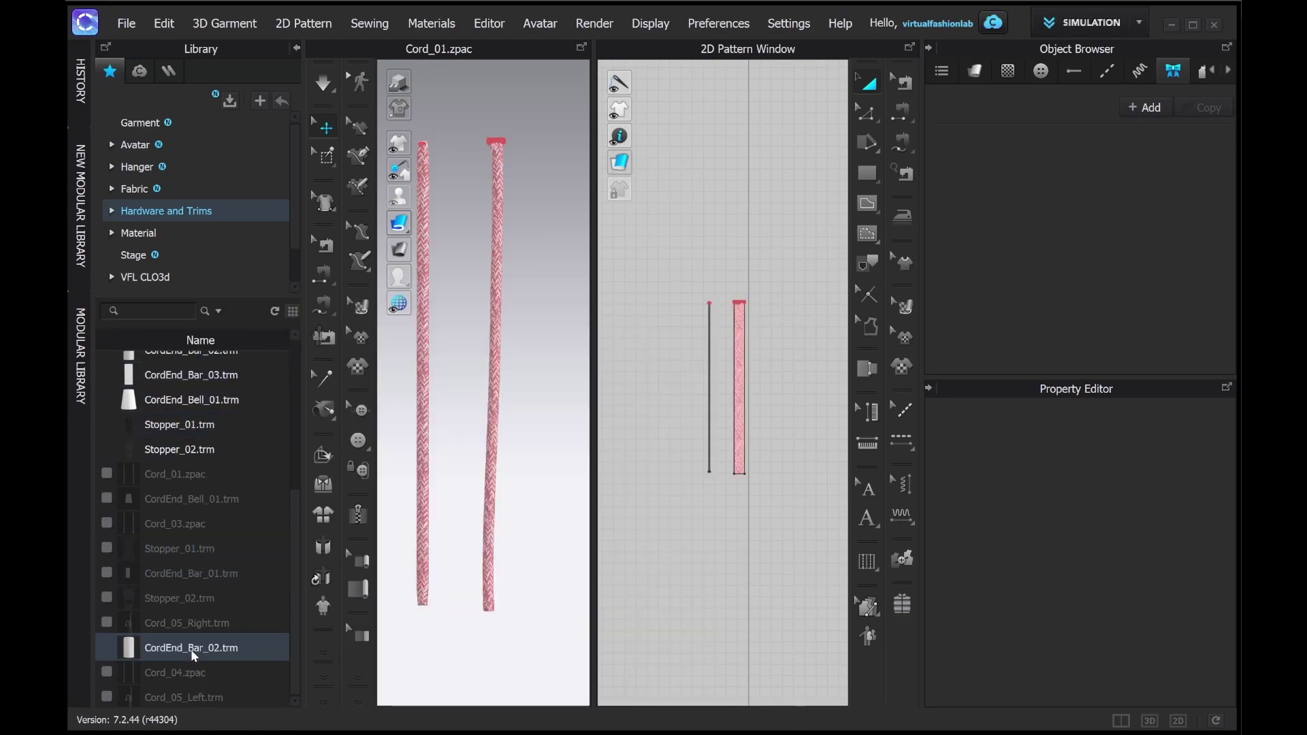
double_click(190, 649)
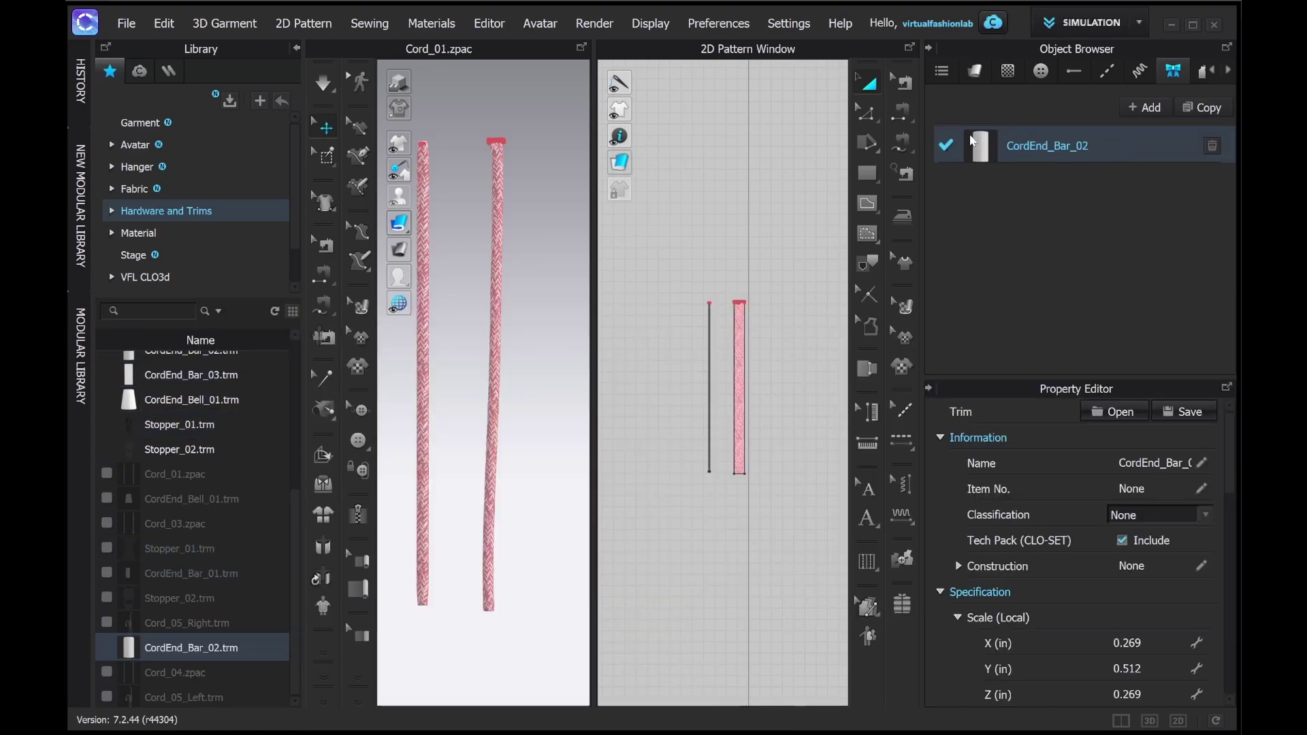
click(296, 47)
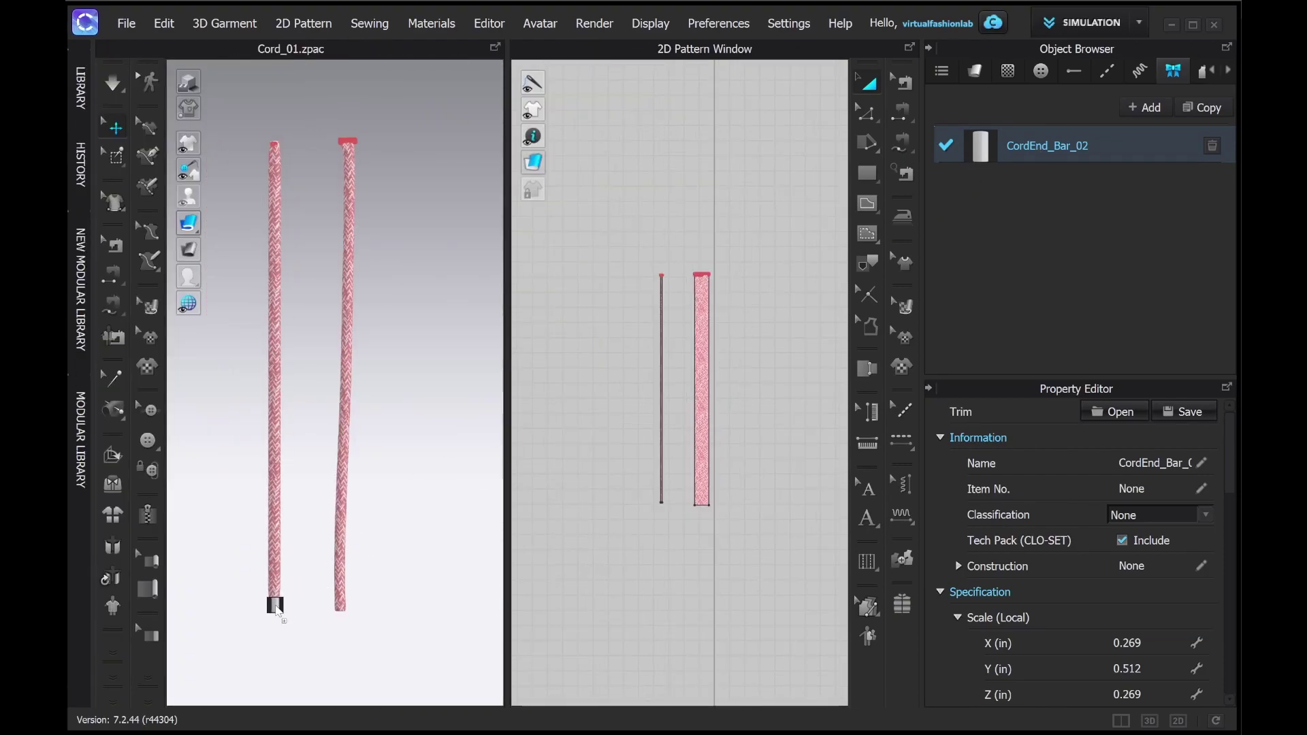
Place a CordEnd_Bar_02 trim at the left cord's lower end, lengthen it and align it over the cord
click(276, 607)
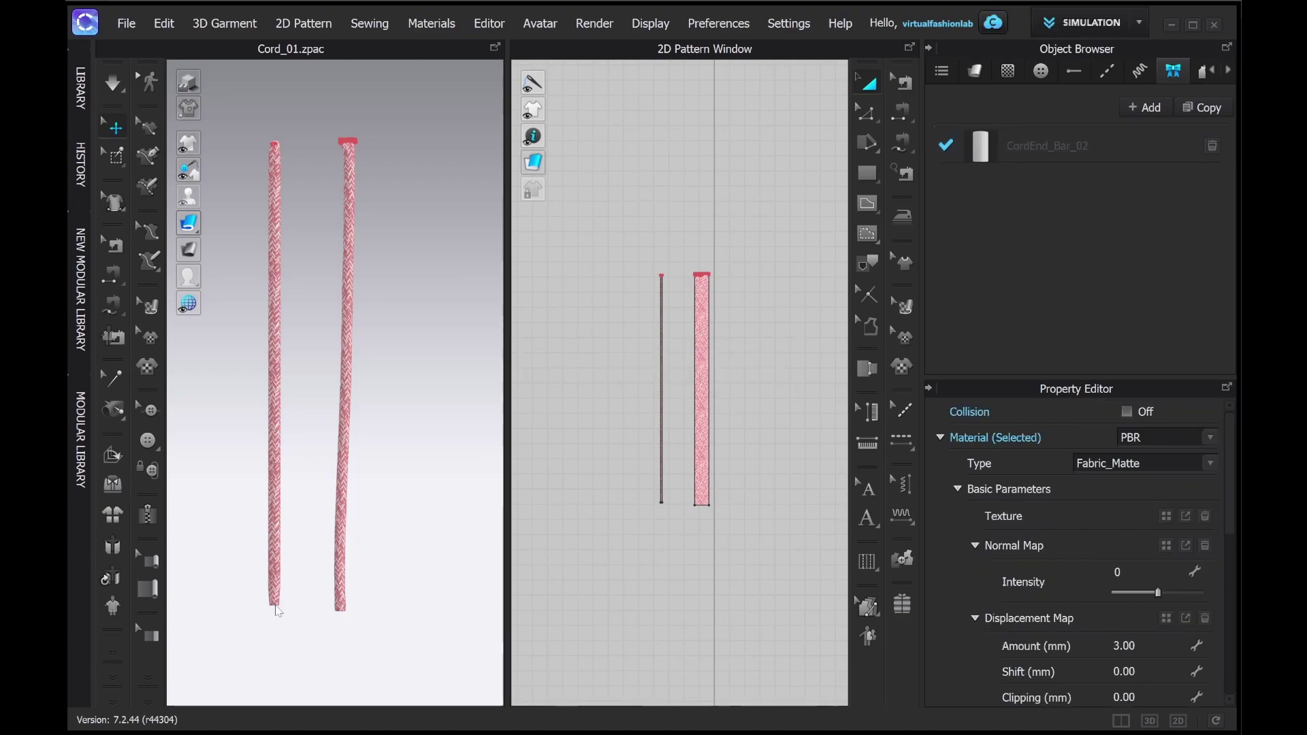
middle_drag(298, 611, 317, 450)
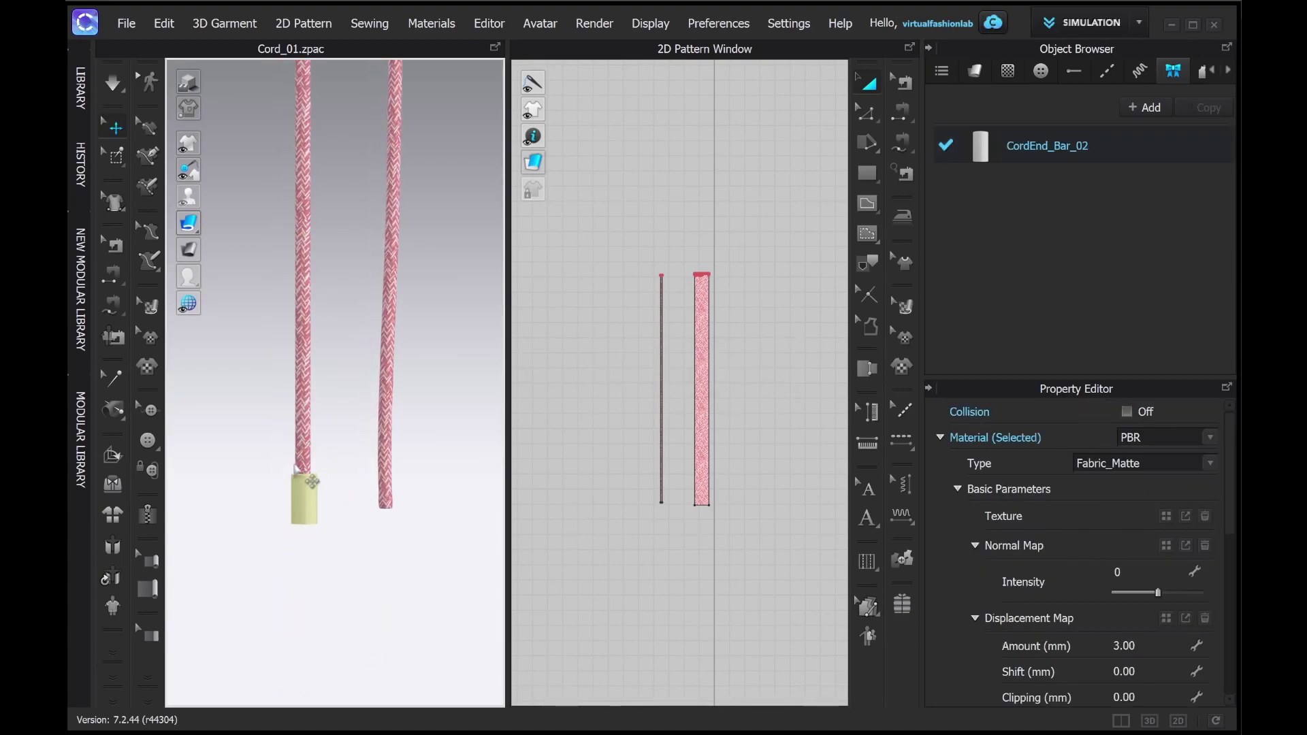
scroll(310, 481, up, 2)
click(305, 575)
right_drag(325, 566, 425, 564)
drag(353, 578, 337, 577)
drag(318, 507, 315, 504)
right_drag(346, 572, 275, 580)
drag(288, 551, 287, 504)
drag(269, 578, 308, 577)
Try to move the lengthened cord end trim across toward the right cord, and undo the attempt
click(348, 509)
mouse_move(345, 539)
right_down()
mouse_move(329, 549)
mouse_move(358, 544)
mouse_move(345, 545)
right_up()
click(367, 508)
drag(289, 575, 389, 575)
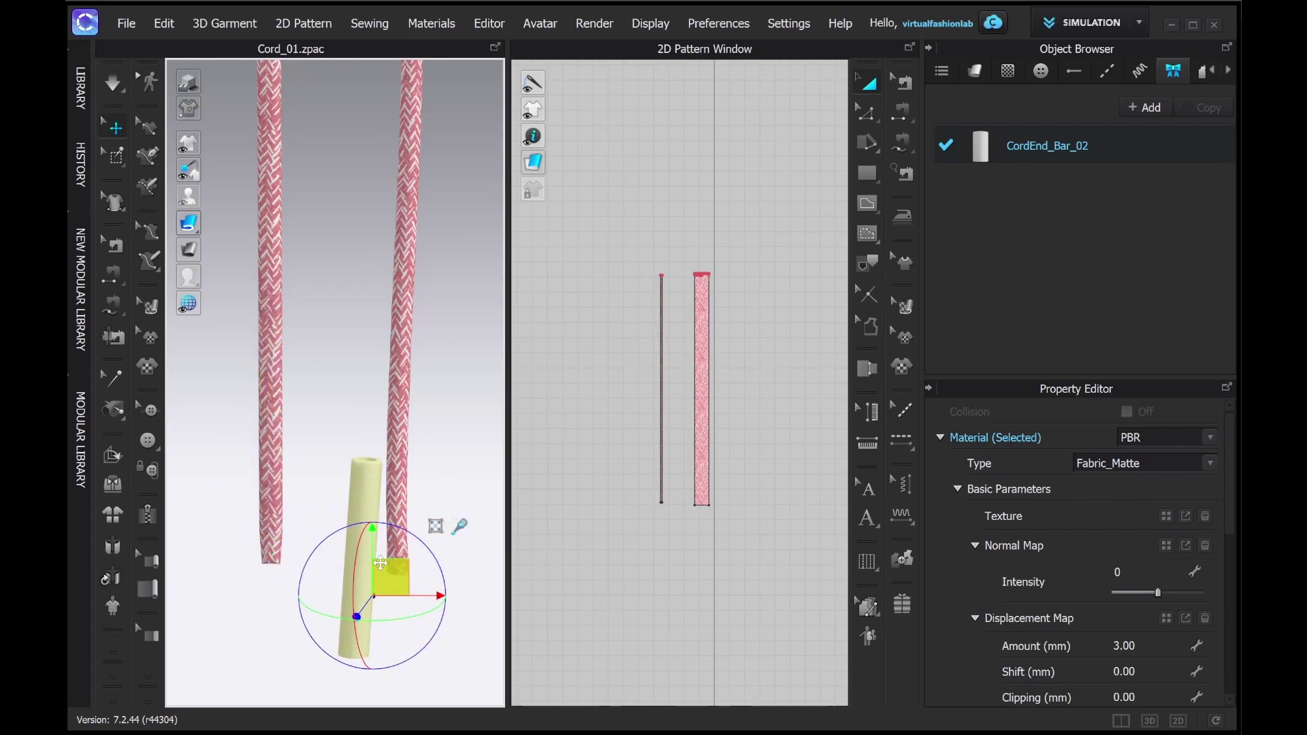
key(ctrl+z)
key(ctrl+z)
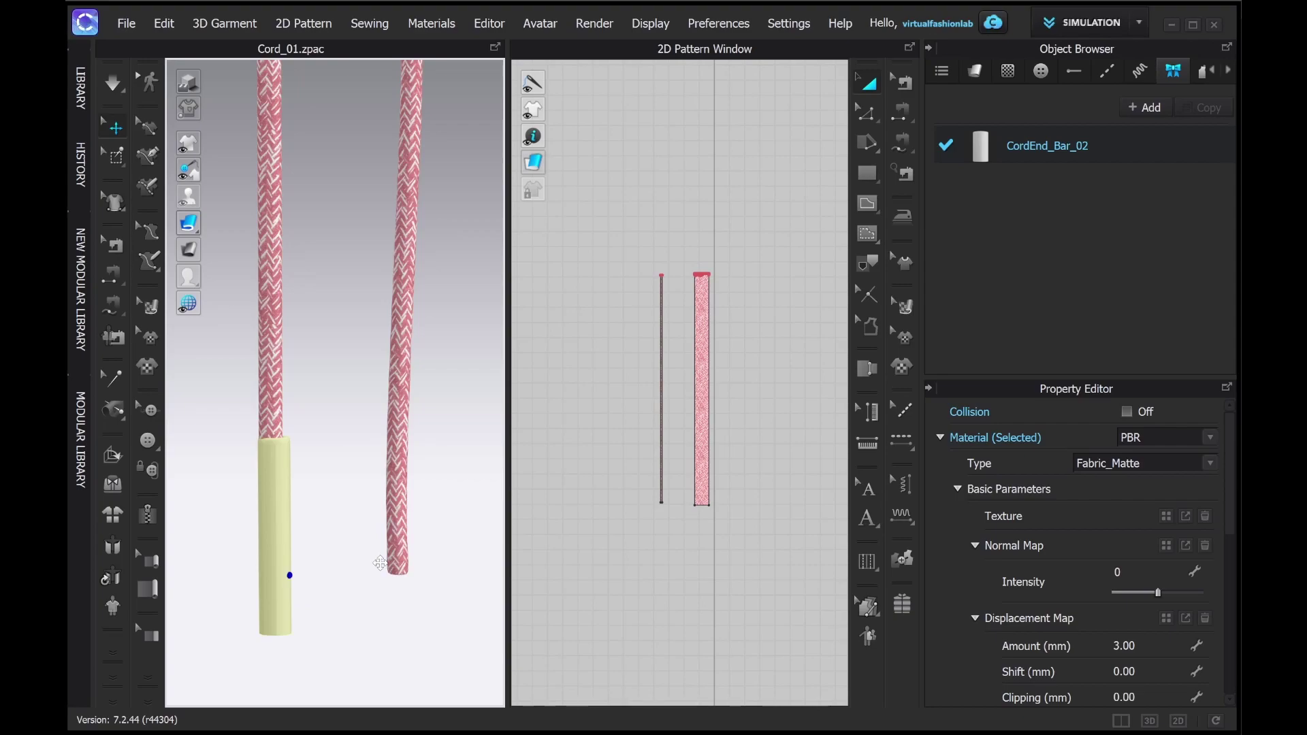
Shift the lengthened trim off the left cord and attach it to that cord's lower end
click(344, 534)
click(294, 522)
drag(299, 513, 325, 513)
click(396, 447)
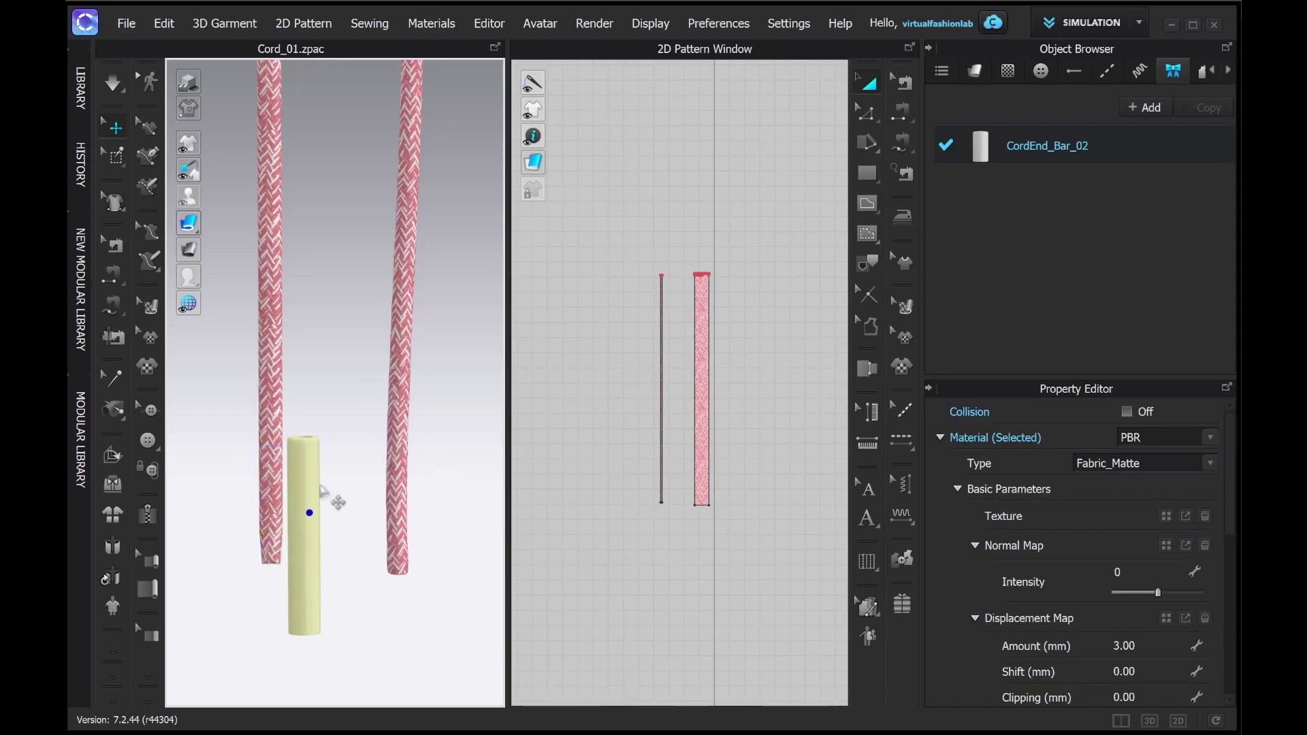
click(277, 562)
Rotate and shift the attached trim so that it lines up around the left cord's lower end
right_drag(303, 565, 388, 556)
drag(368, 514, 359, 509)
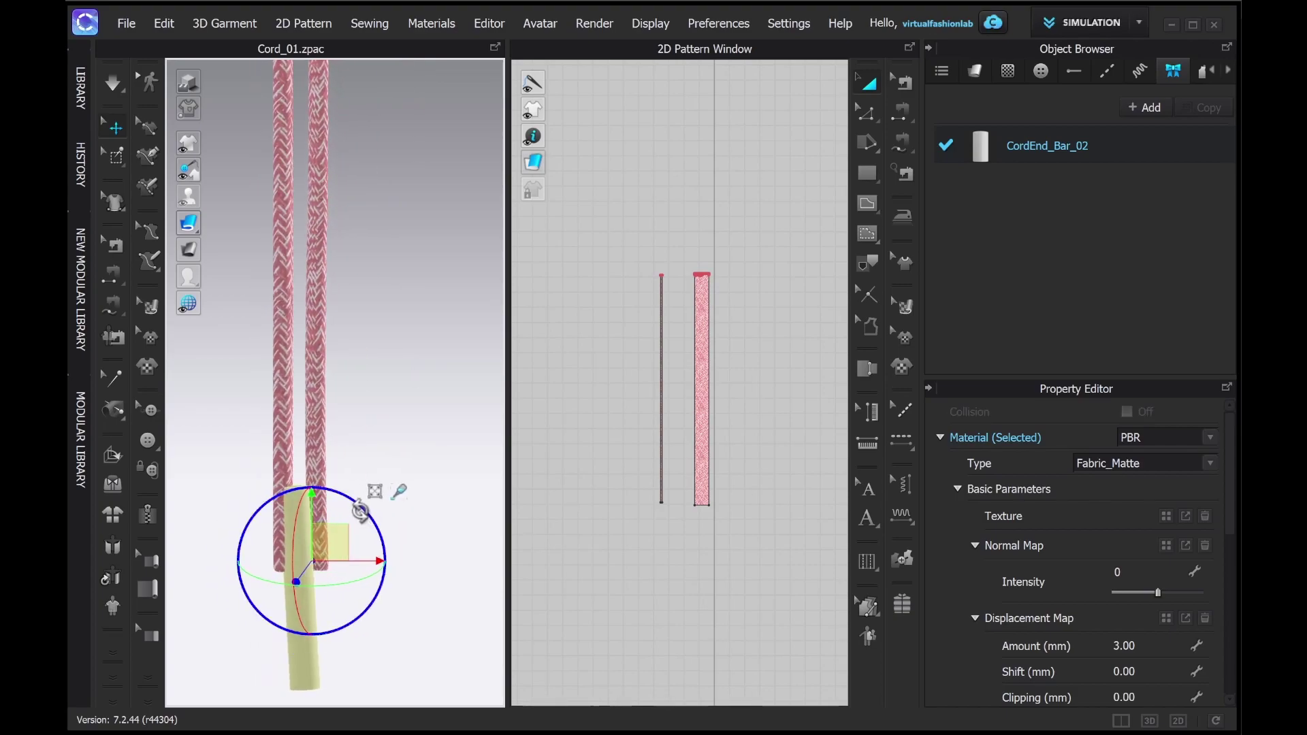
drag(340, 558, 328, 562)
mouse_move(327, 561)
right_down()
mouse_move(303, 563)
mouse_move(283, 593)
mouse_move(283, 548)
mouse_move(320, 558)
right_up()
drag(351, 498, 352, 498)
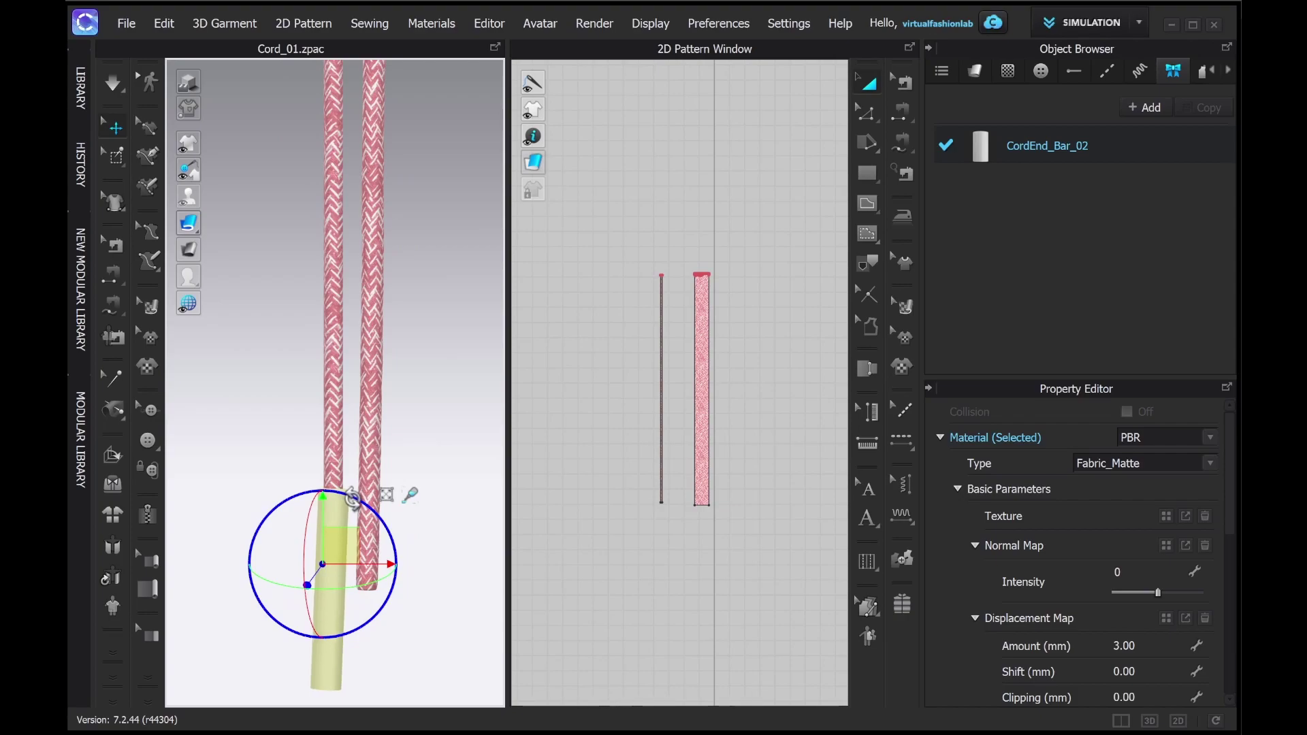
click(286, 458)
right_drag(286, 457, 361, 505)
Add a second CordEnd_Bar_02 trim beside the right cord and attach it to that cord's lower end
drag(1034, 155, 409, 566)
click(380, 587)
right_drag(441, 591, 492, 592)
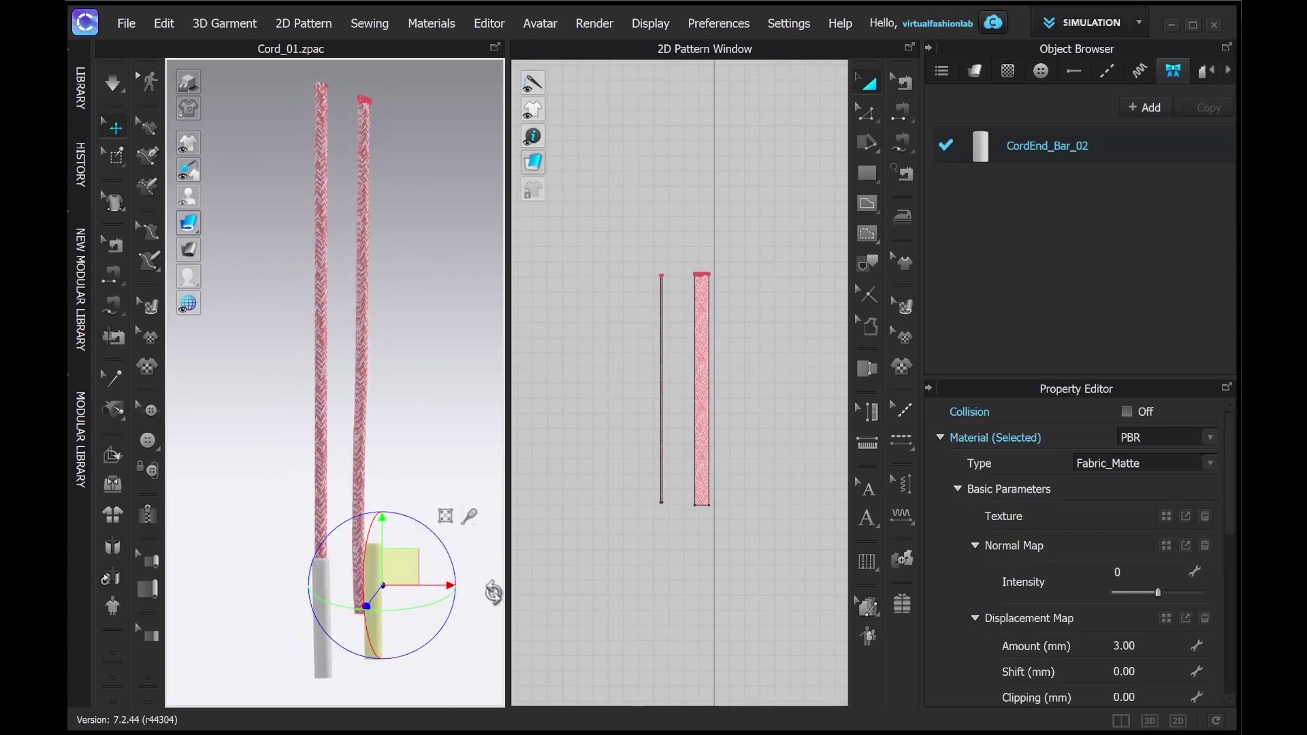
click(465, 517)
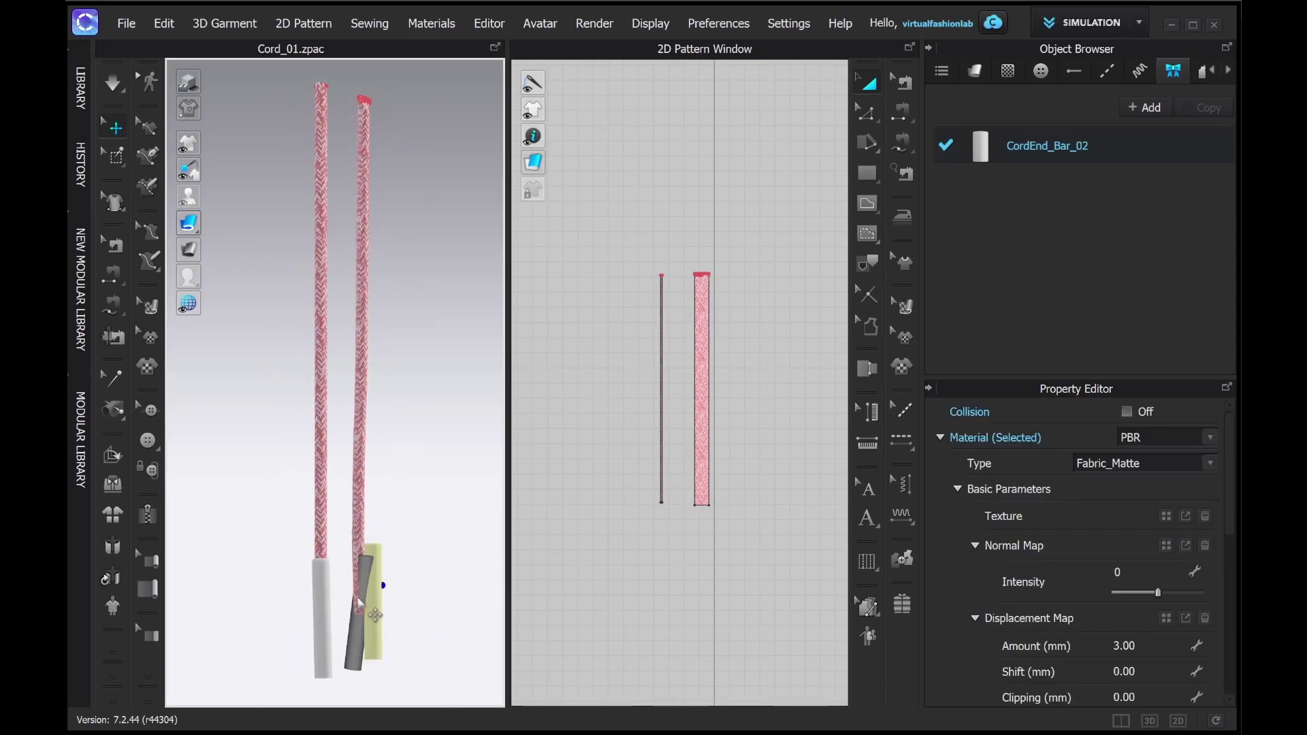
click(359, 602)
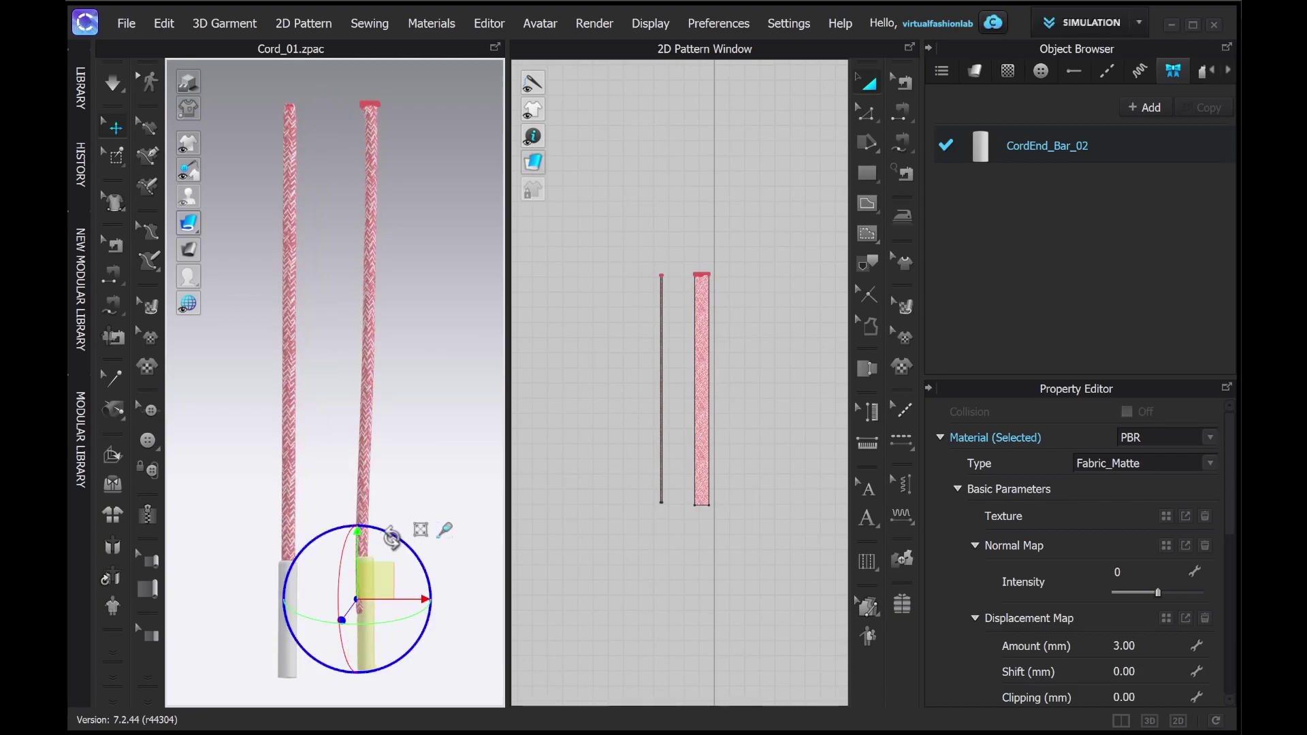
Align the second trim around the right cord's lower end from several angles, and simulate the cords with their attached ends
drag(394, 587, 390, 590)
right_drag(479, 604, 356, 593)
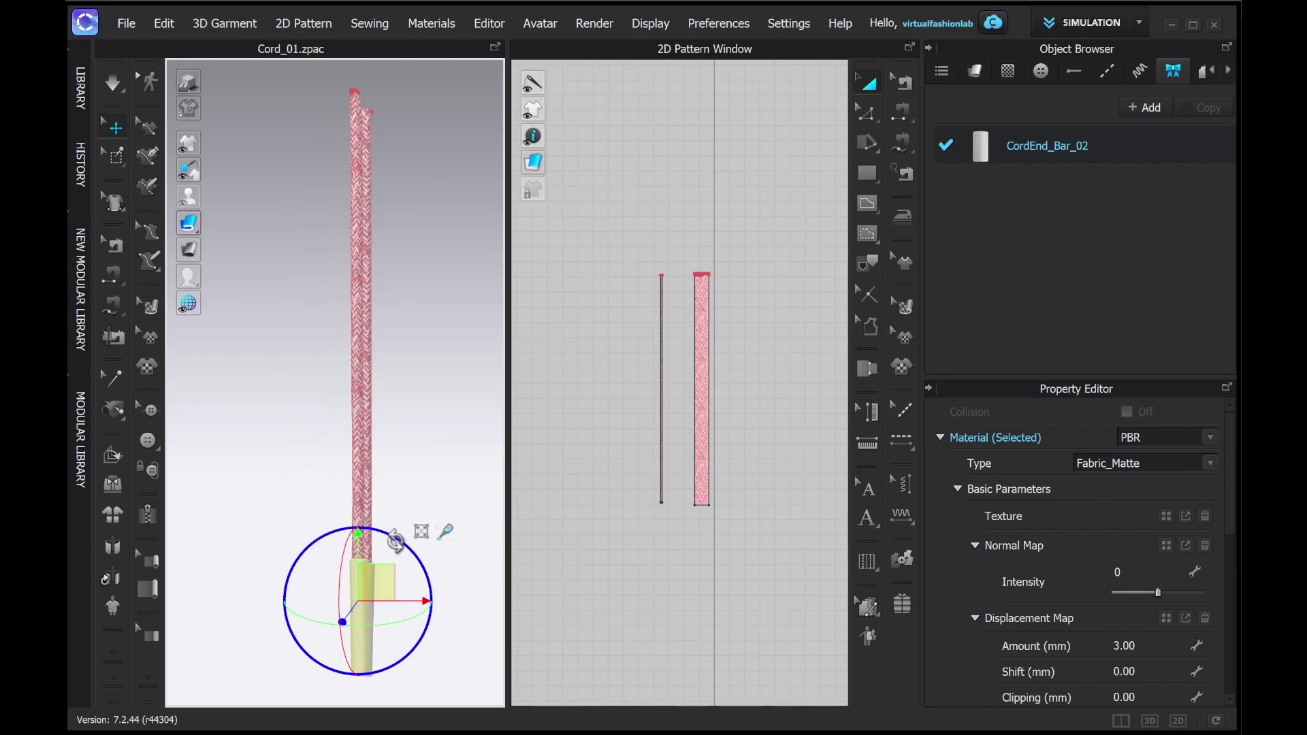
drag(399, 600, 399, 600)
right_drag(374, 619, 467, 629)
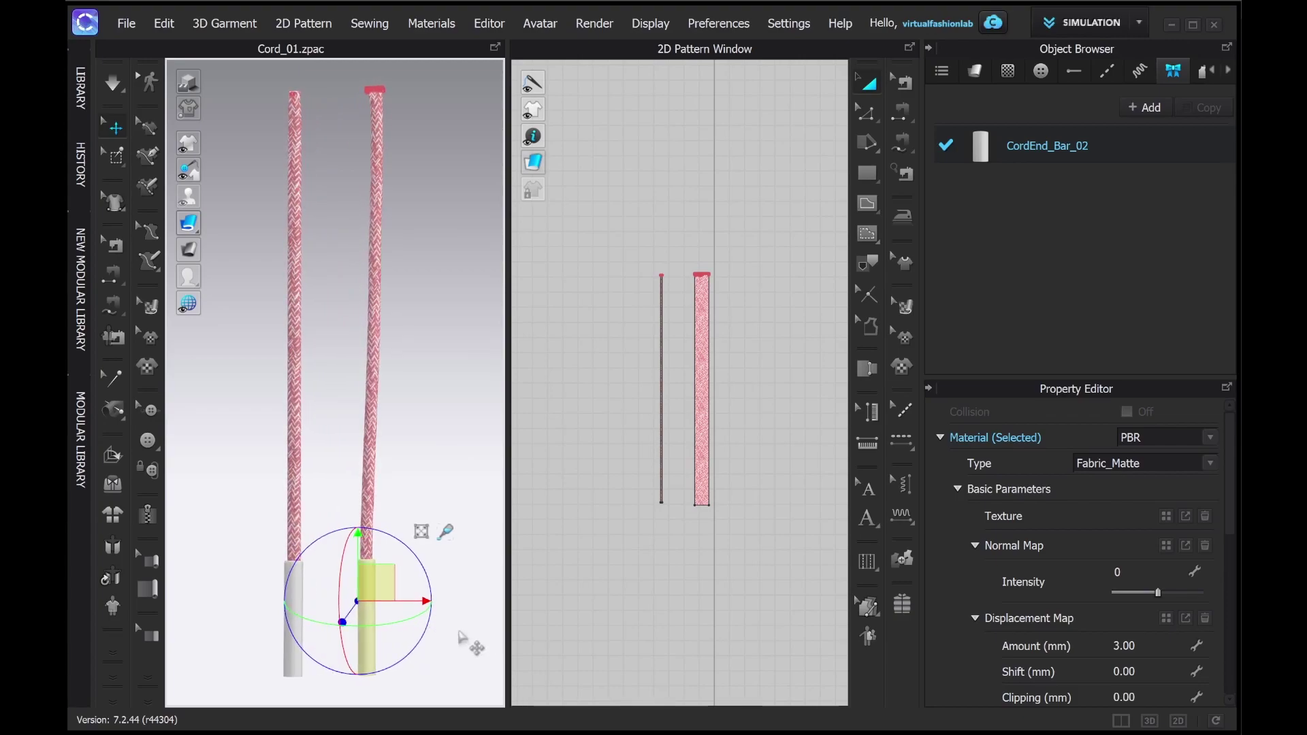
click(460, 630)
scroll(460, 631, down, 3)
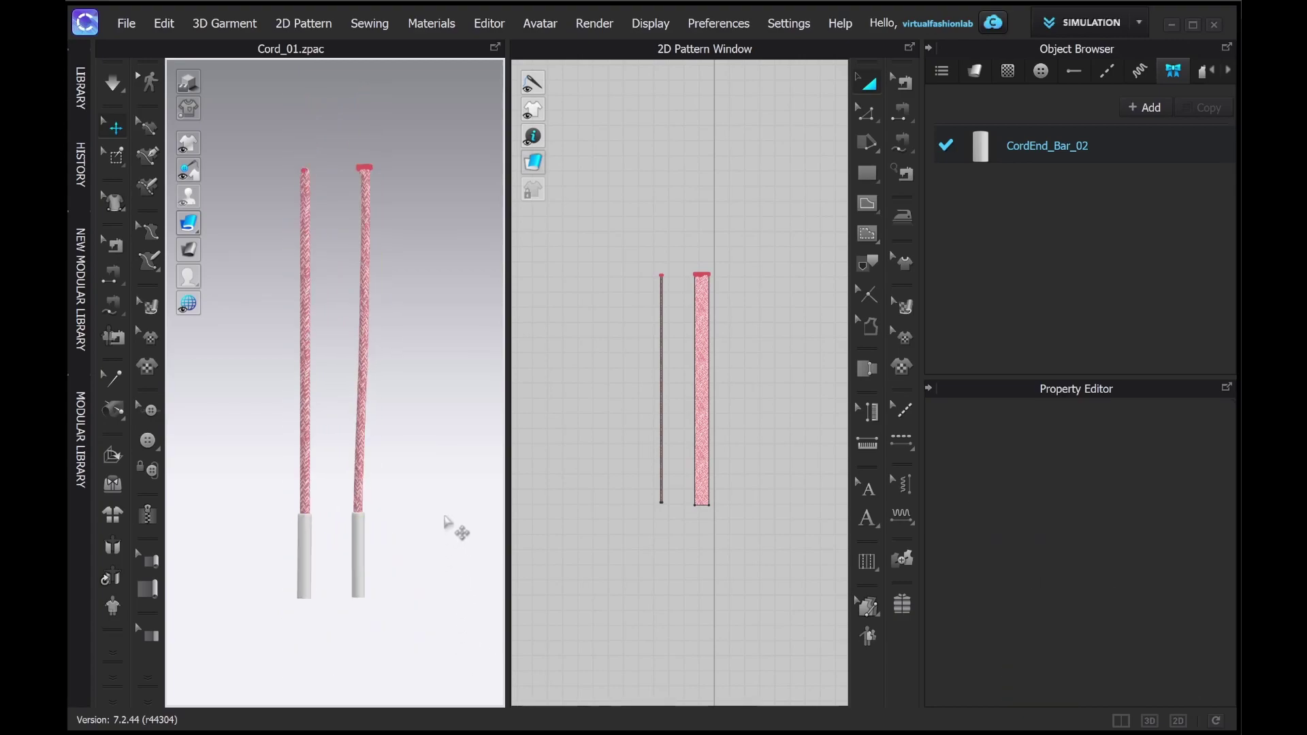
key(space)
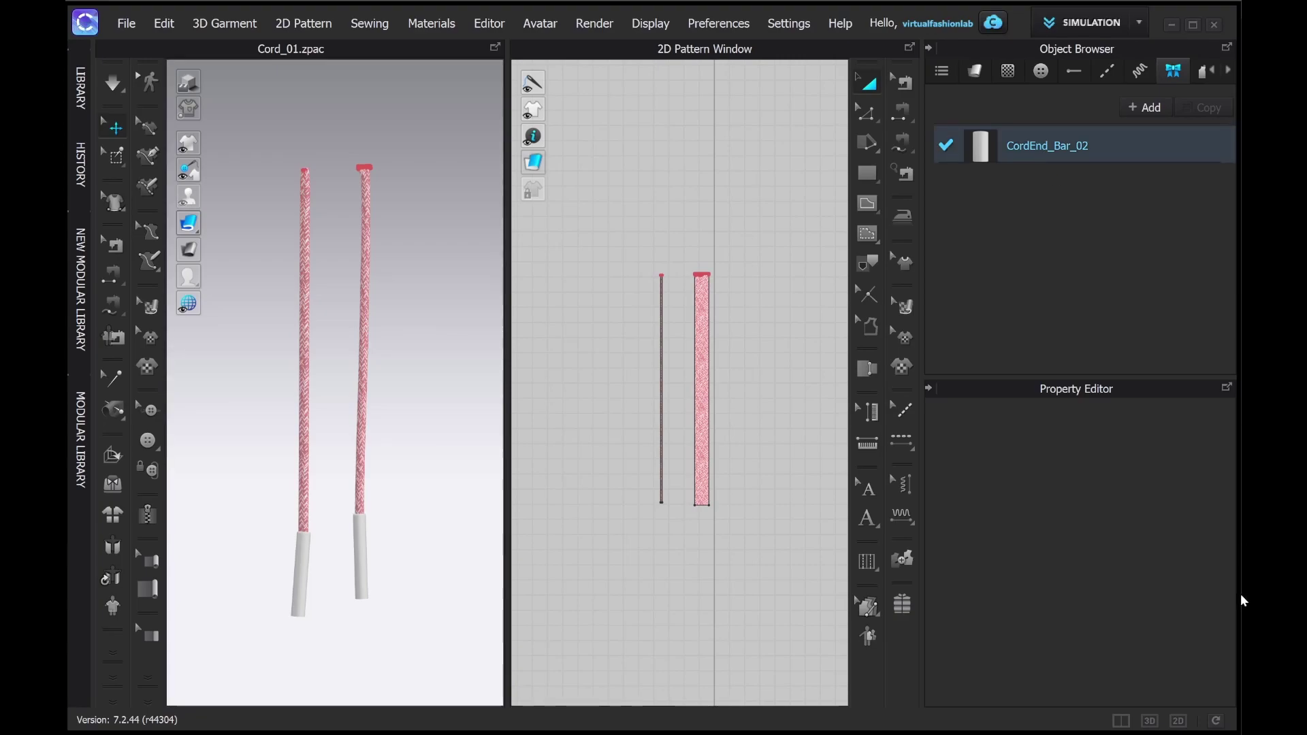
Apply TEXTURE REFERENCE.jpg from the VFL CLO3d library folder as the CordEnd_Bar_02 trim's texture
scroll(1232, 477, down, 5)
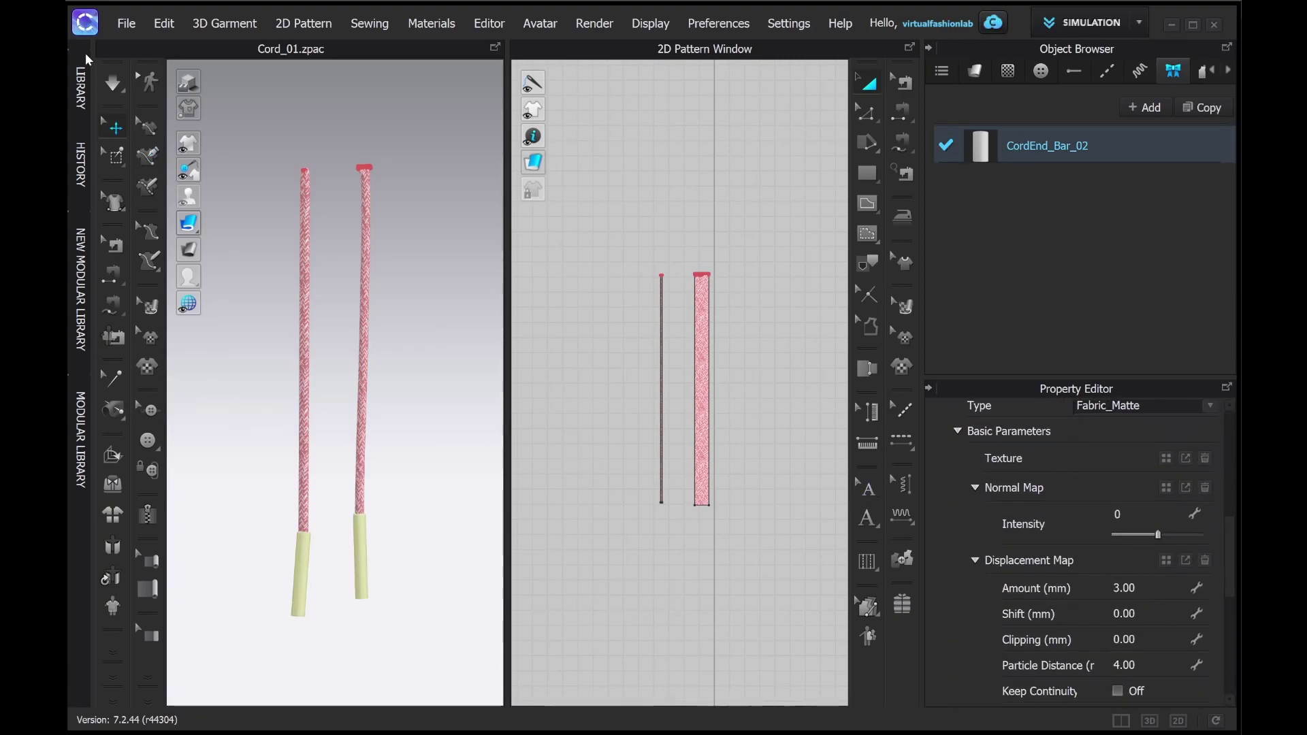
click(85, 80)
click(151, 276)
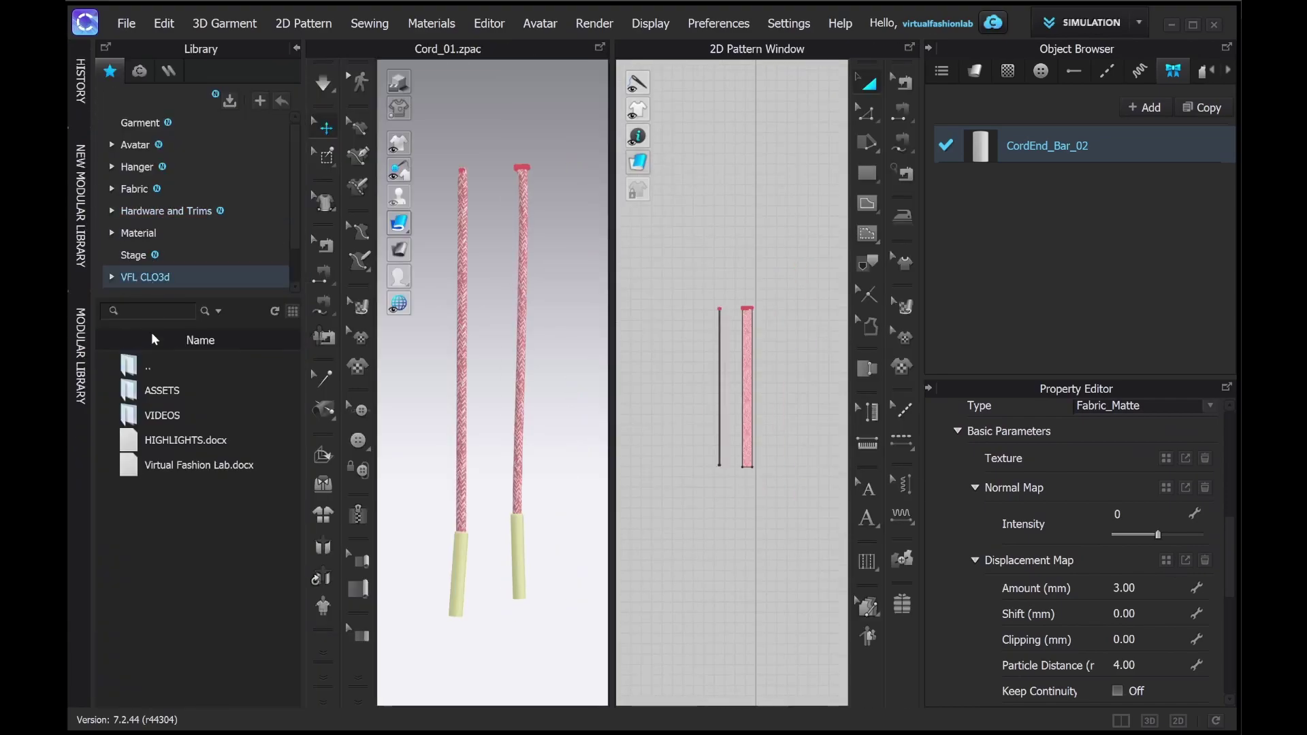
double_click(174, 488)
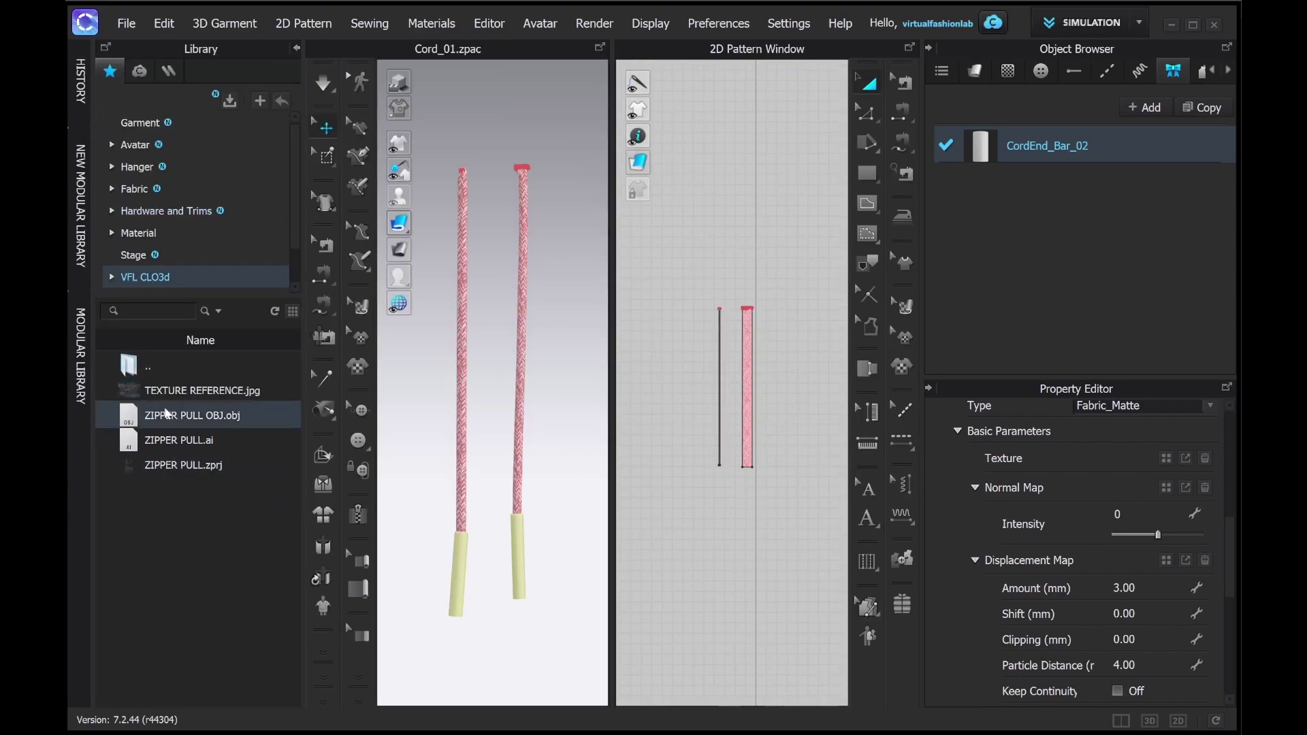
drag(169, 390, 1157, 456)
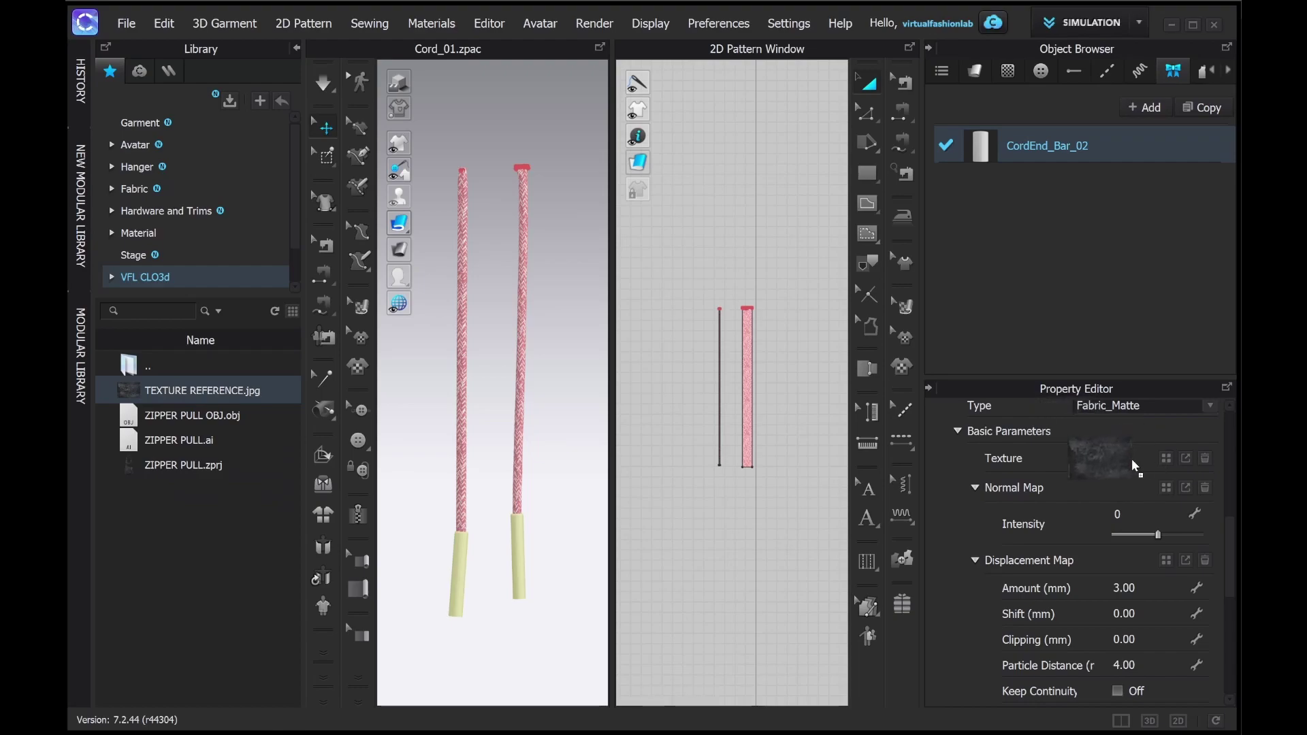
click(296, 48)
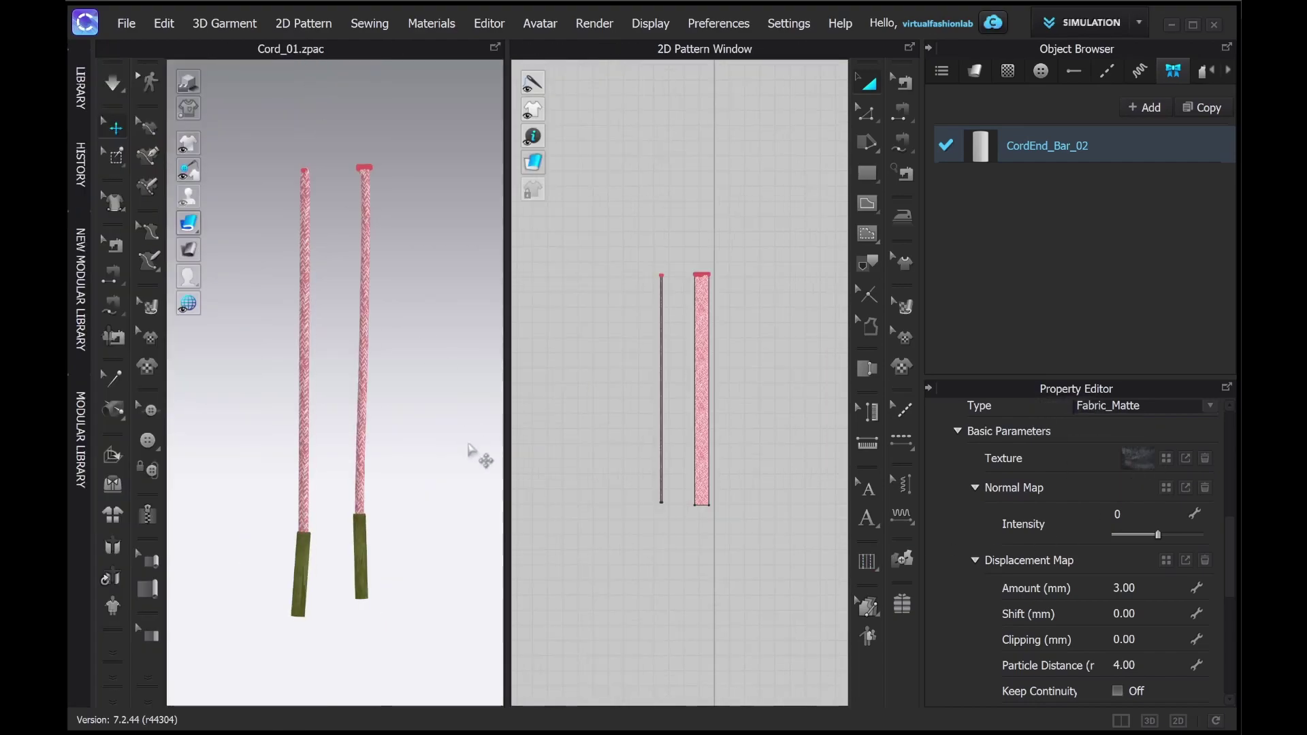
click(436, 497)
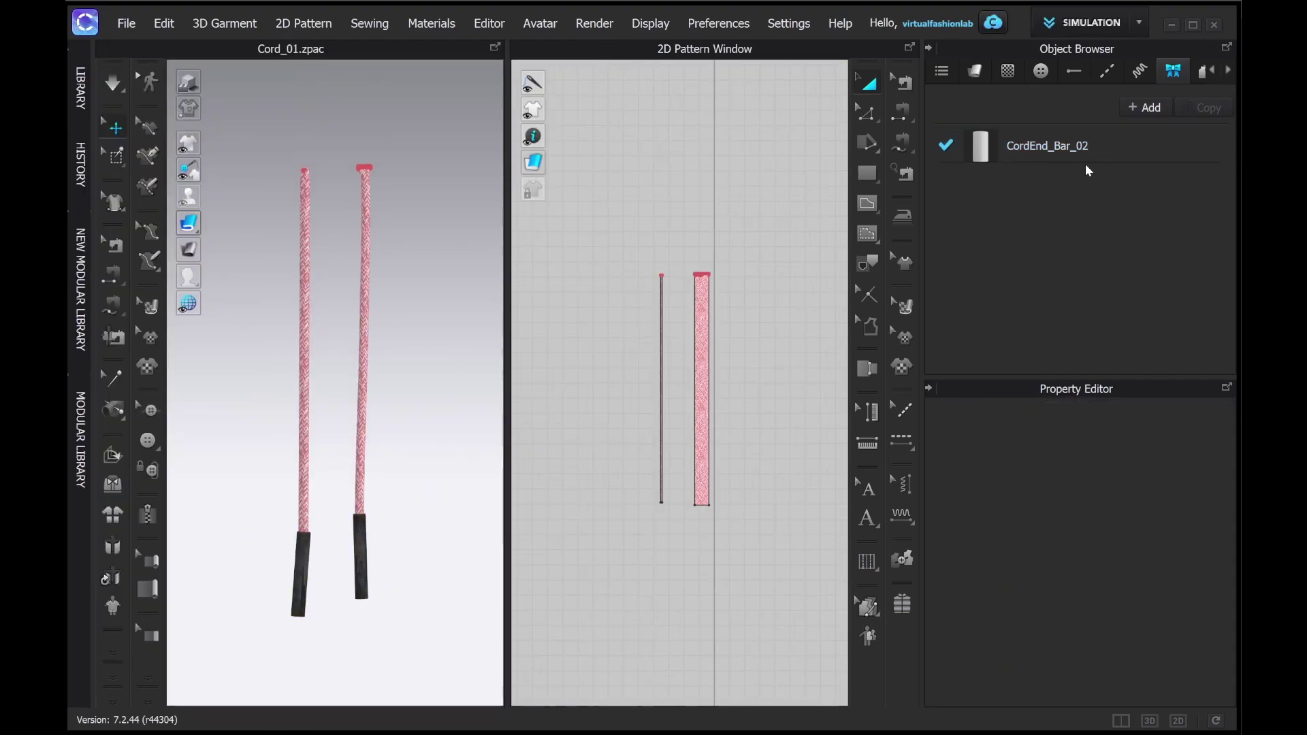
Change the CordEnd_Bar_02 trim's material type to a glossier one
click(1110, 154)
scroll(1231, 495, up, 2)
click(1143, 473)
click(1131, 640)
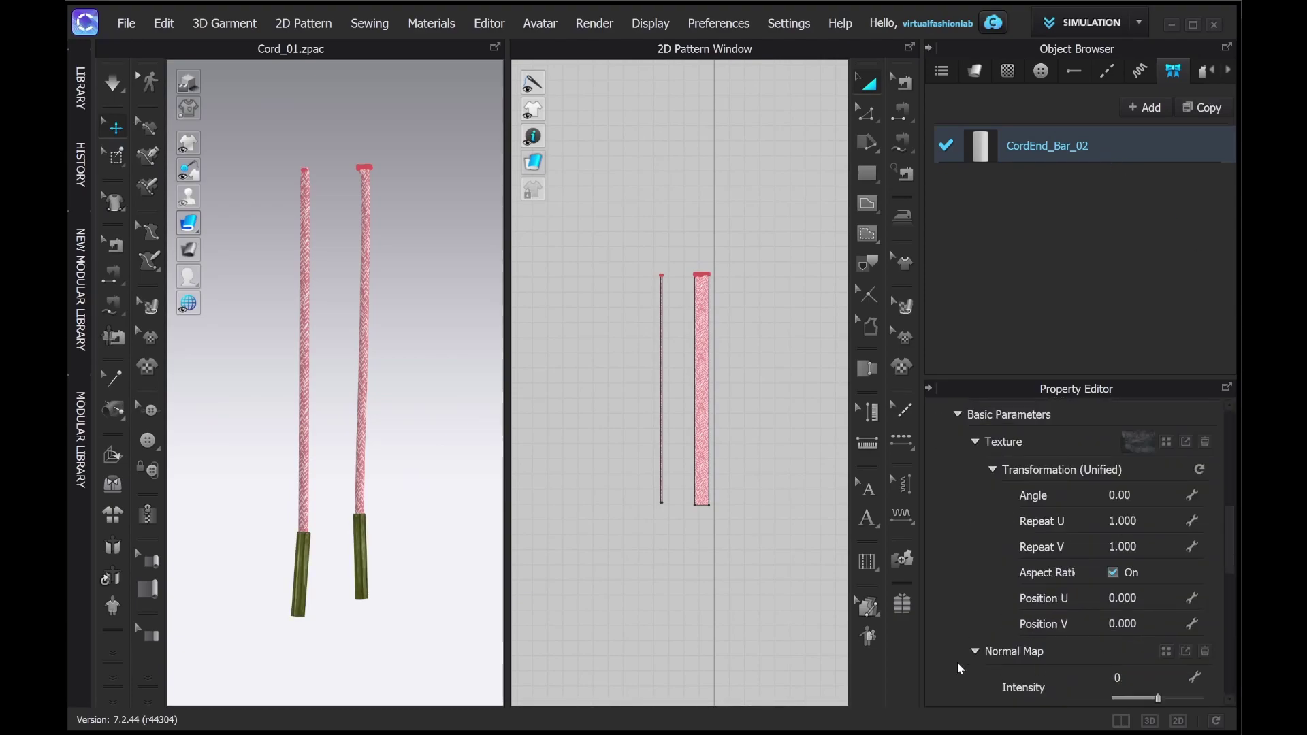
Add DRAWCORD WITH CORD END.zpac from the VFL CLO3d library's DRAWCORDS folder to the JACKET LEVEL 2 project
click(452, 400)
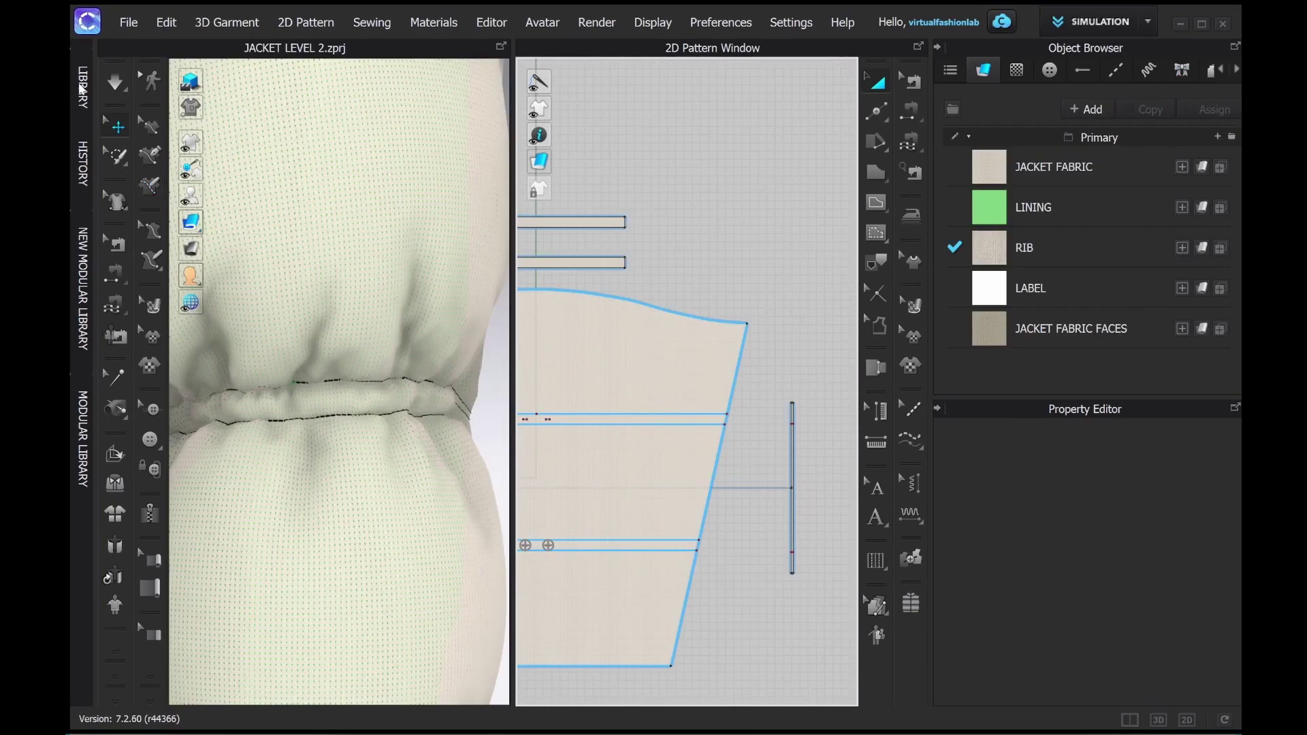
click(82, 87)
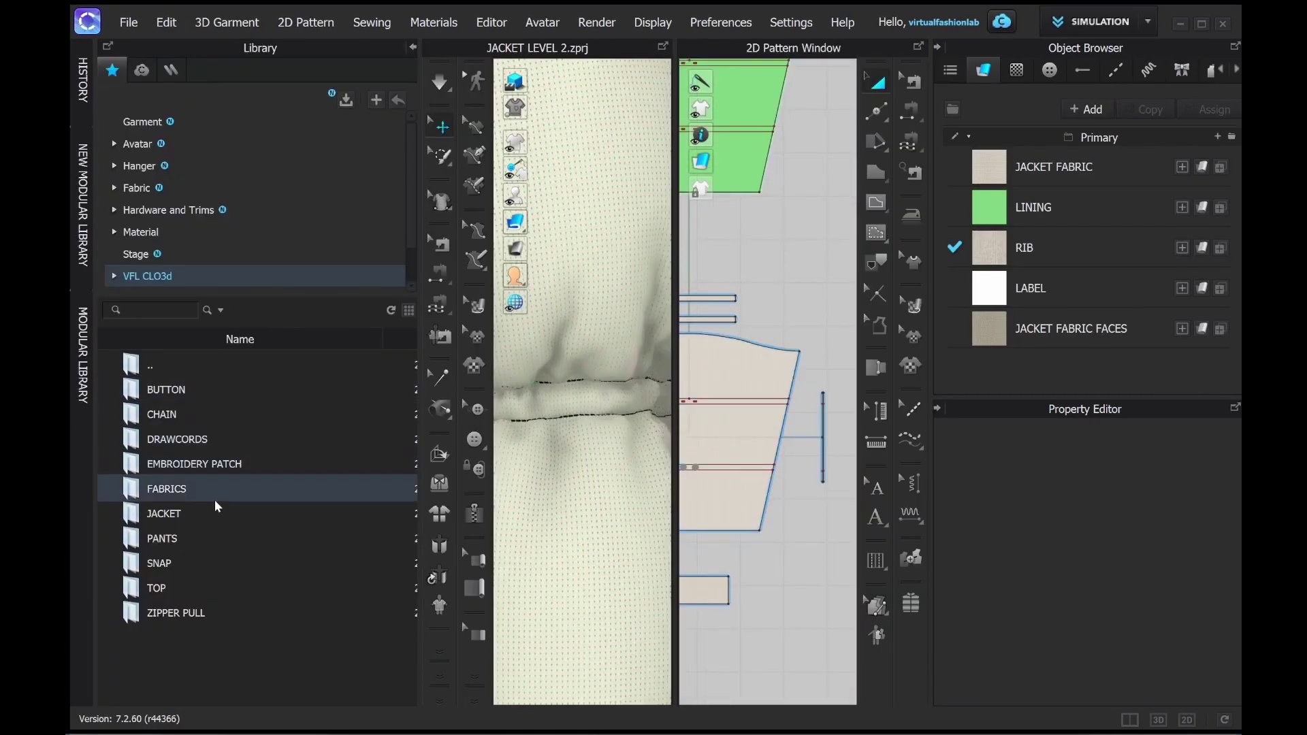
double_click(179, 439)
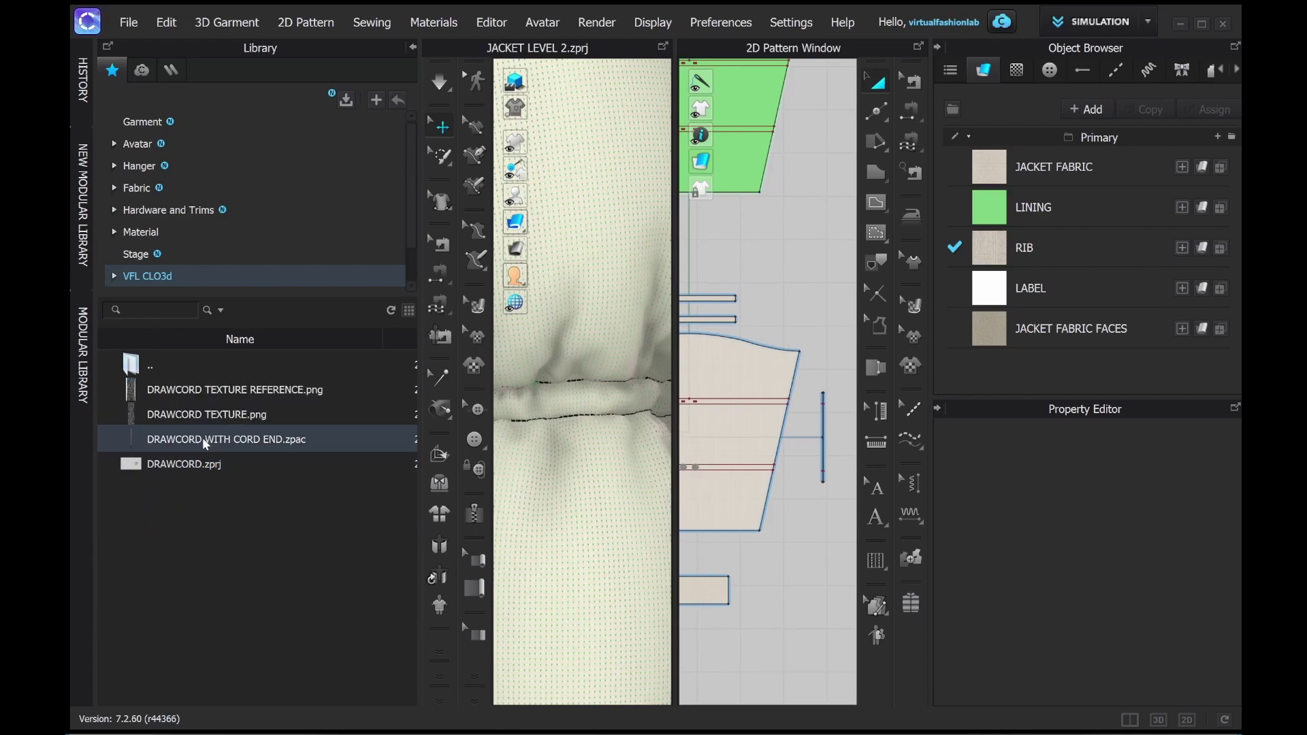
click(206, 442)
double_click(206, 441)
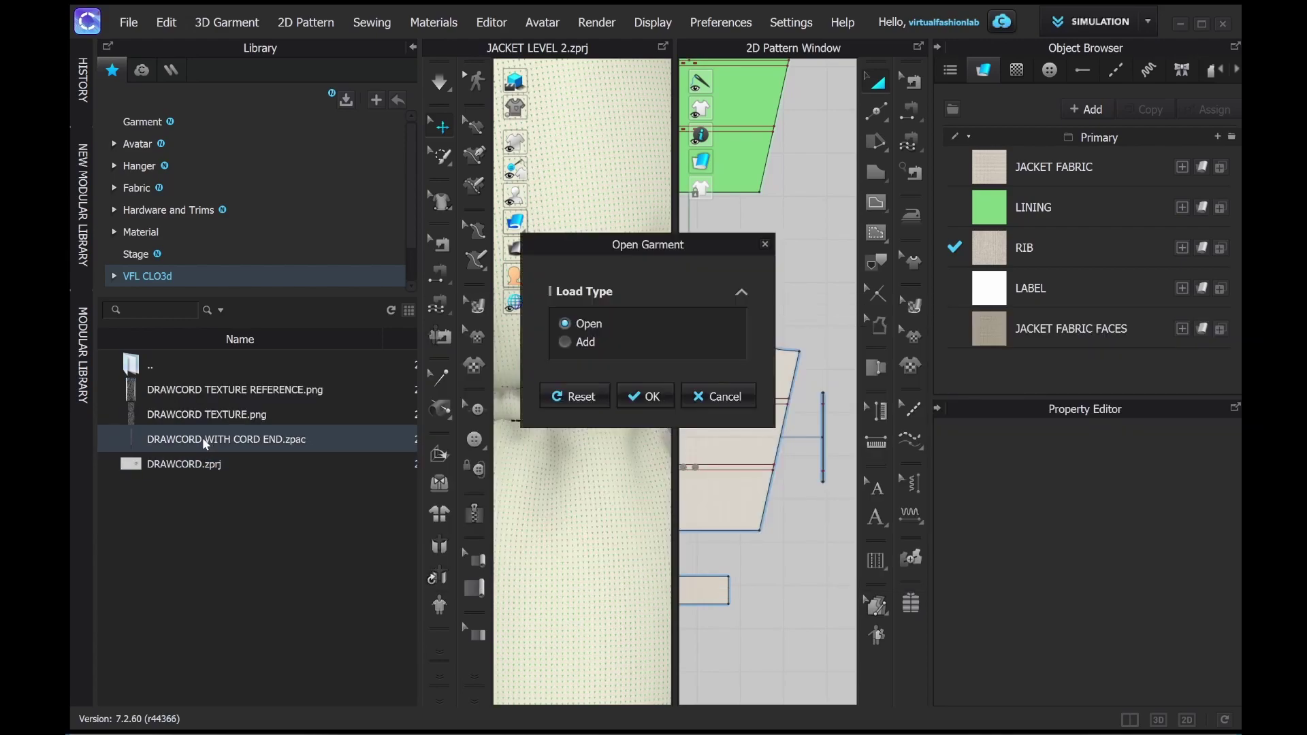
click(594, 346)
click(645, 538)
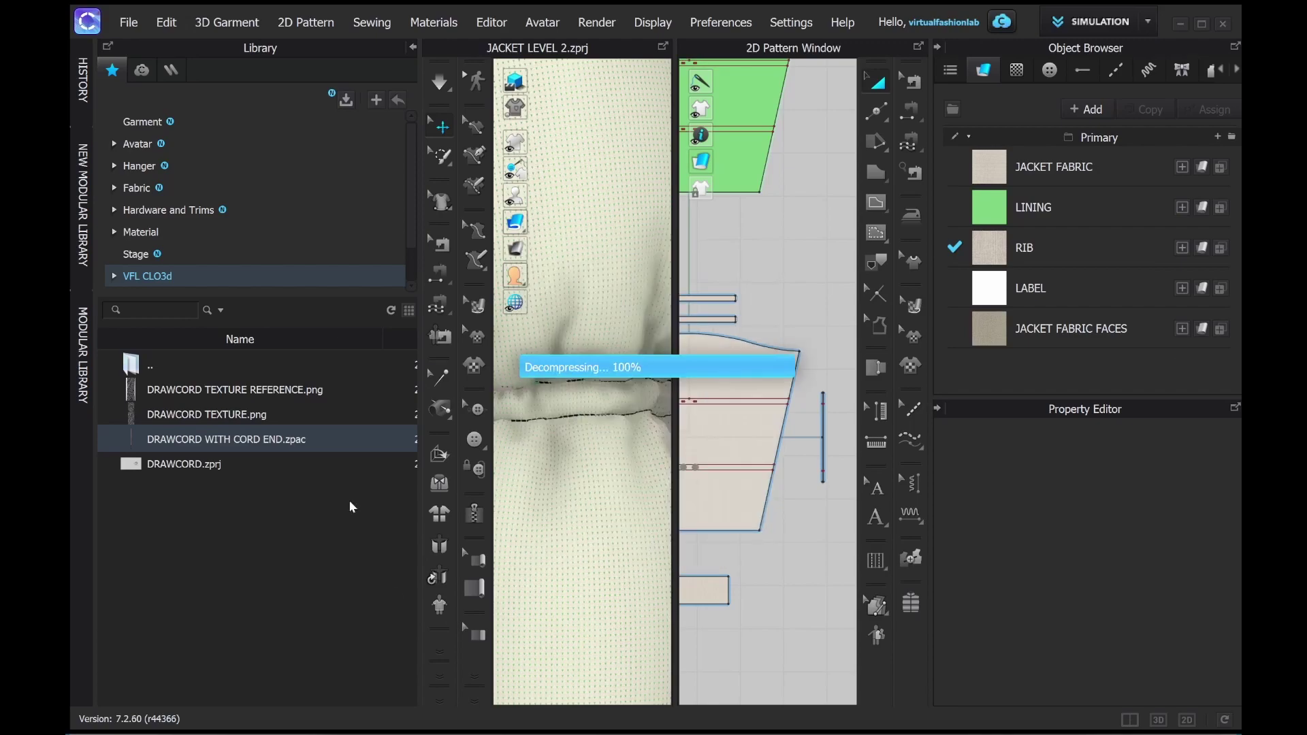
click(412, 47)
Delete the black cord end trim from the imported drawcord
scroll(328, 307, up, 5)
click(284, 473)
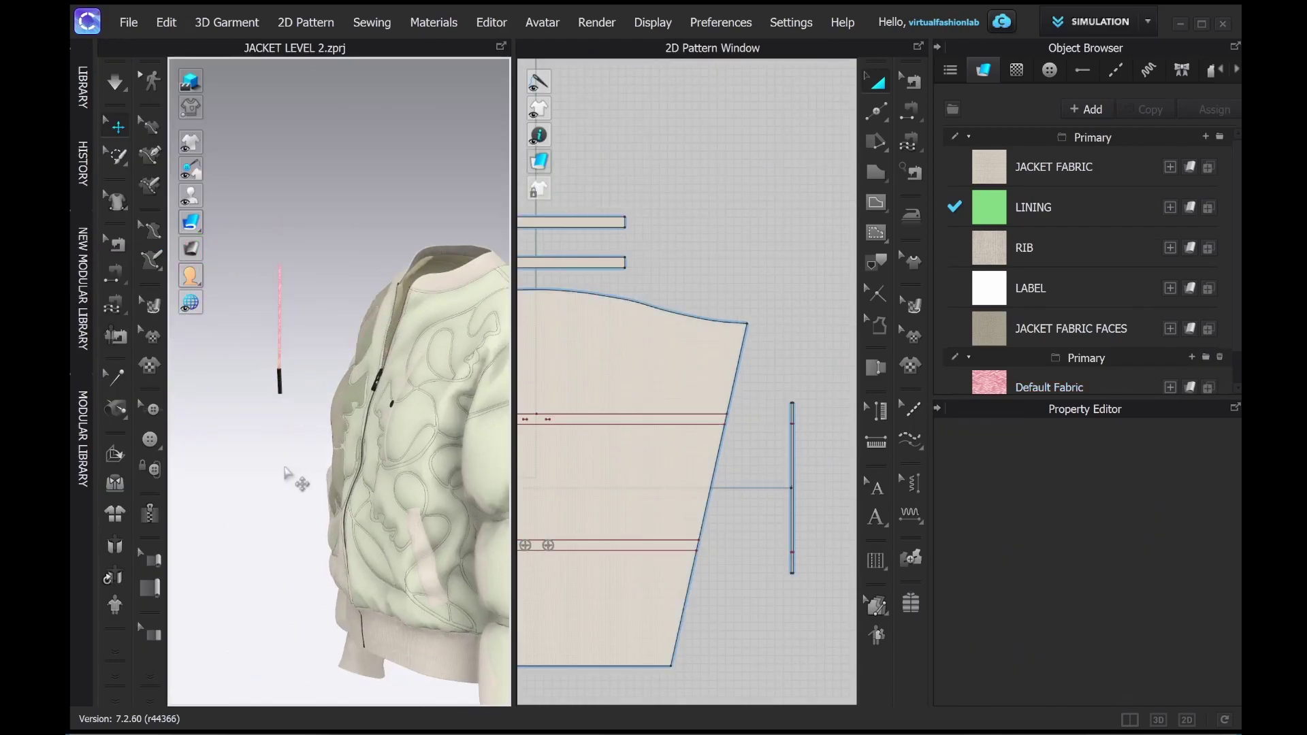
click(279, 382)
key(Delete)
Move the drawcord's 2D pattern out of the jacket body pieces and place it beside the narrow sleeve strip
click(279, 319)
scroll(787, 338, down, 5)
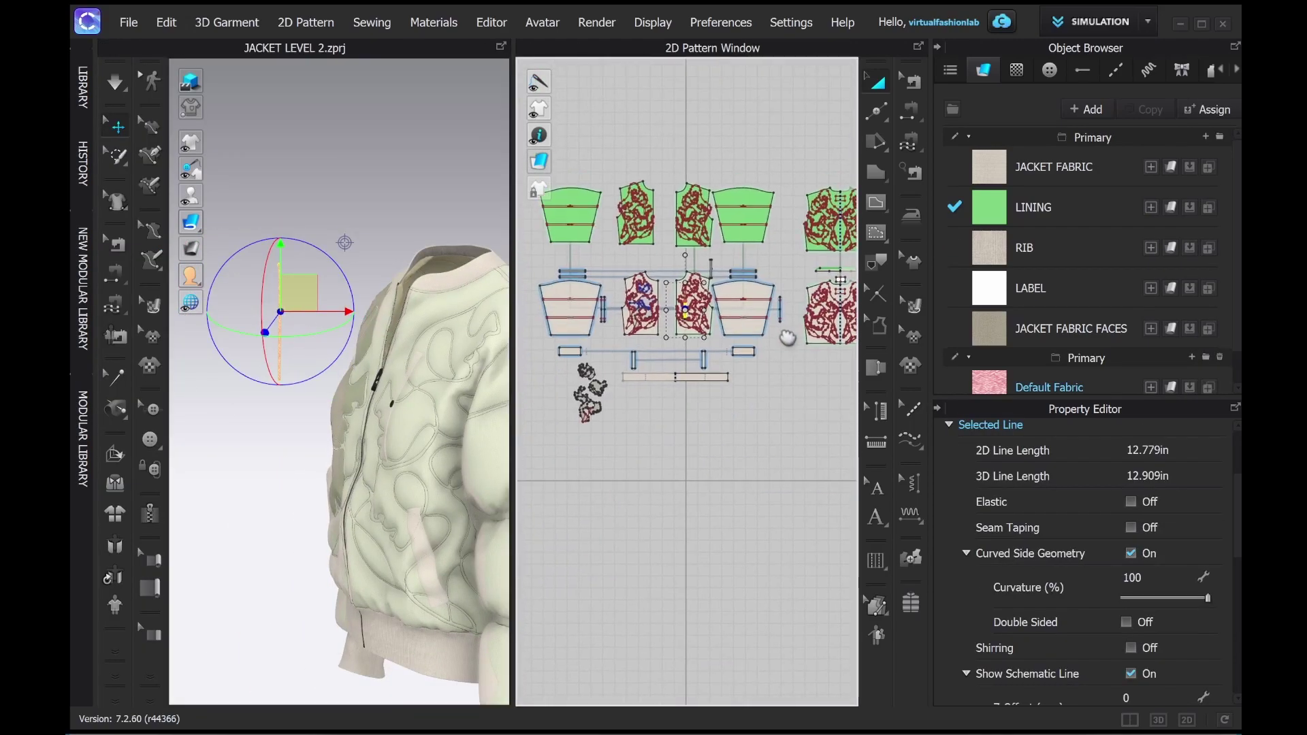
scroll(680, 343, up, 8)
scroll(695, 367, down, 5)
drag(682, 330, 782, 467)
scroll(766, 409, up, 5)
middle_drag(721, 285, 742, 395)
Remove the pins from the drawcord's upper end
click(117, 154)
click(185, 212)
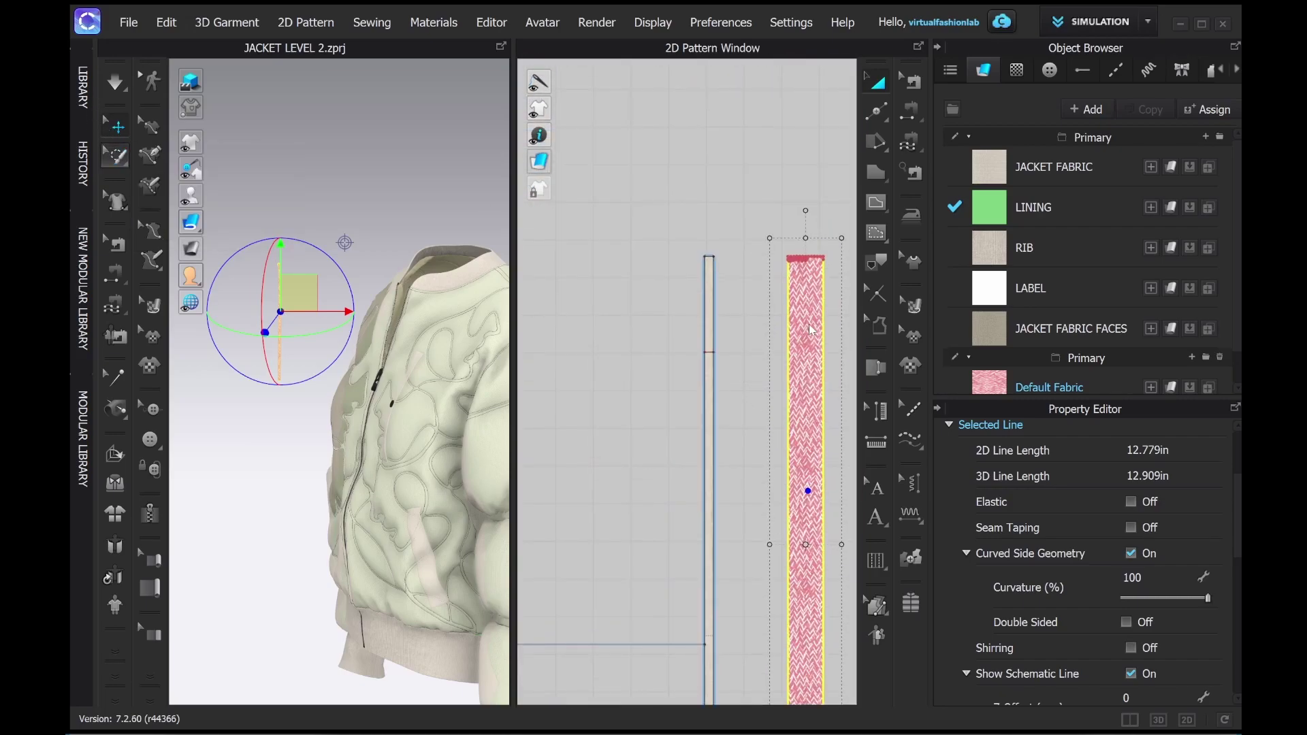
right_click(279, 265)
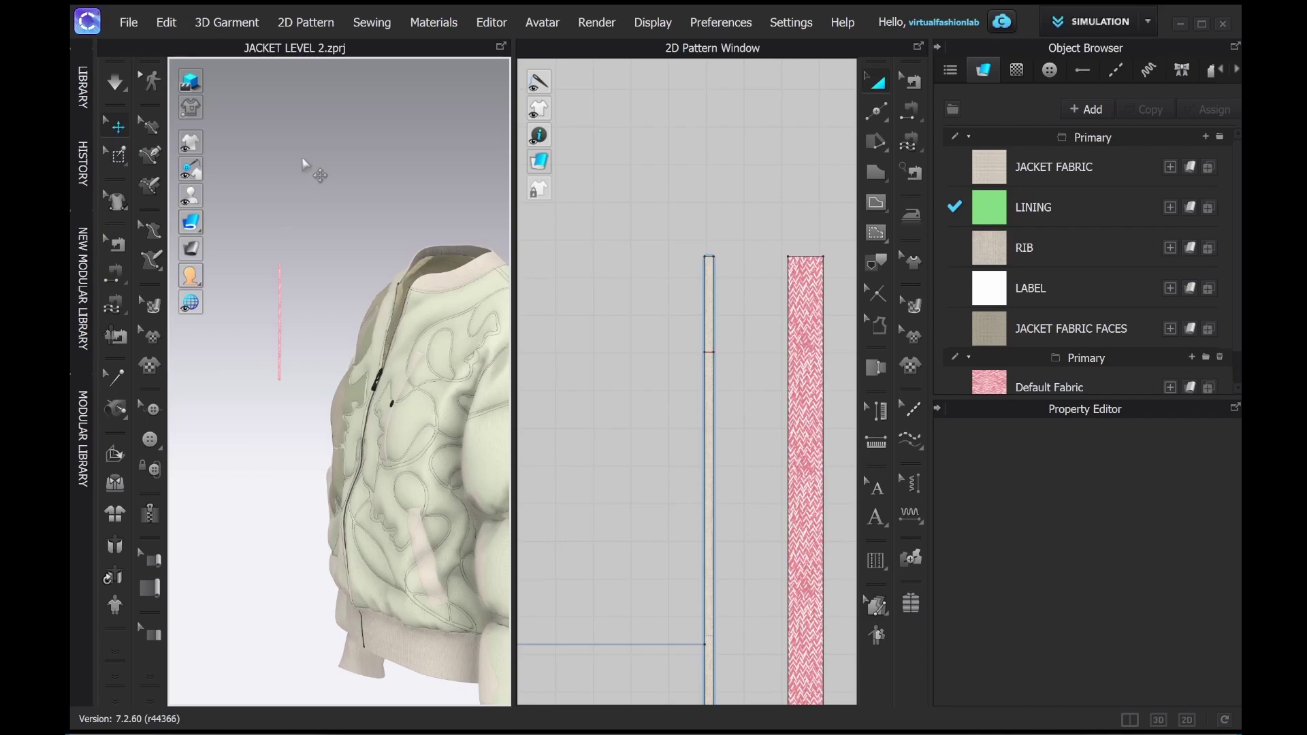
Position the drawcord in 3D in front of the sleeve, hanging from the upper gathered band, checking it from several angles
scroll(330, 286, down, 2)
drag(263, 295, 387, 439)
middle_drag(307, 376, 181, 314)
right_drag(196, 543, 376, 416)
drag(413, 307, 383, 341)
right_drag(383, 368, 256, 418)
drag(253, 412, 414, 413)
right_drag(439, 408, 502, 399)
drag(339, 422, 330, 415)
right_drag(330, 415, 256, 430)
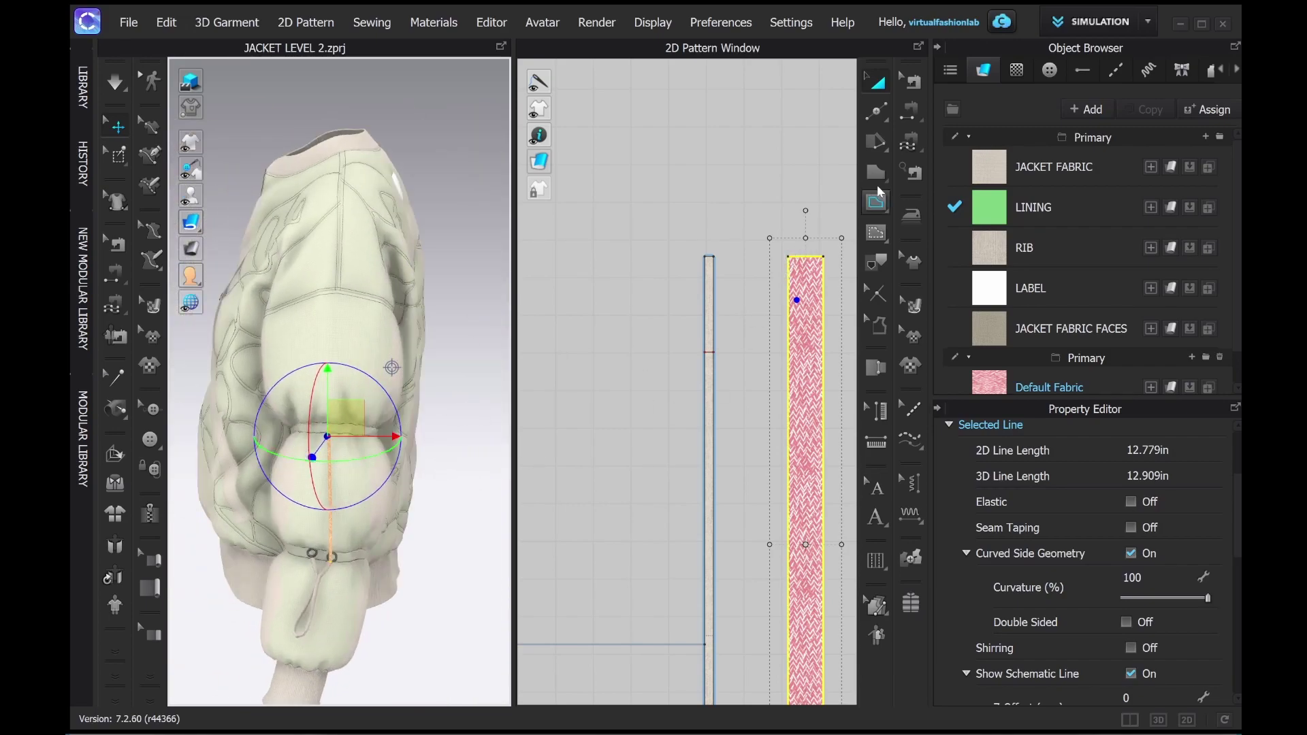
Sew the drawcord's upper edge to the short internal line on the sleeve's gathered band
click(909, 111)
scroll(782, 354, up, 6)
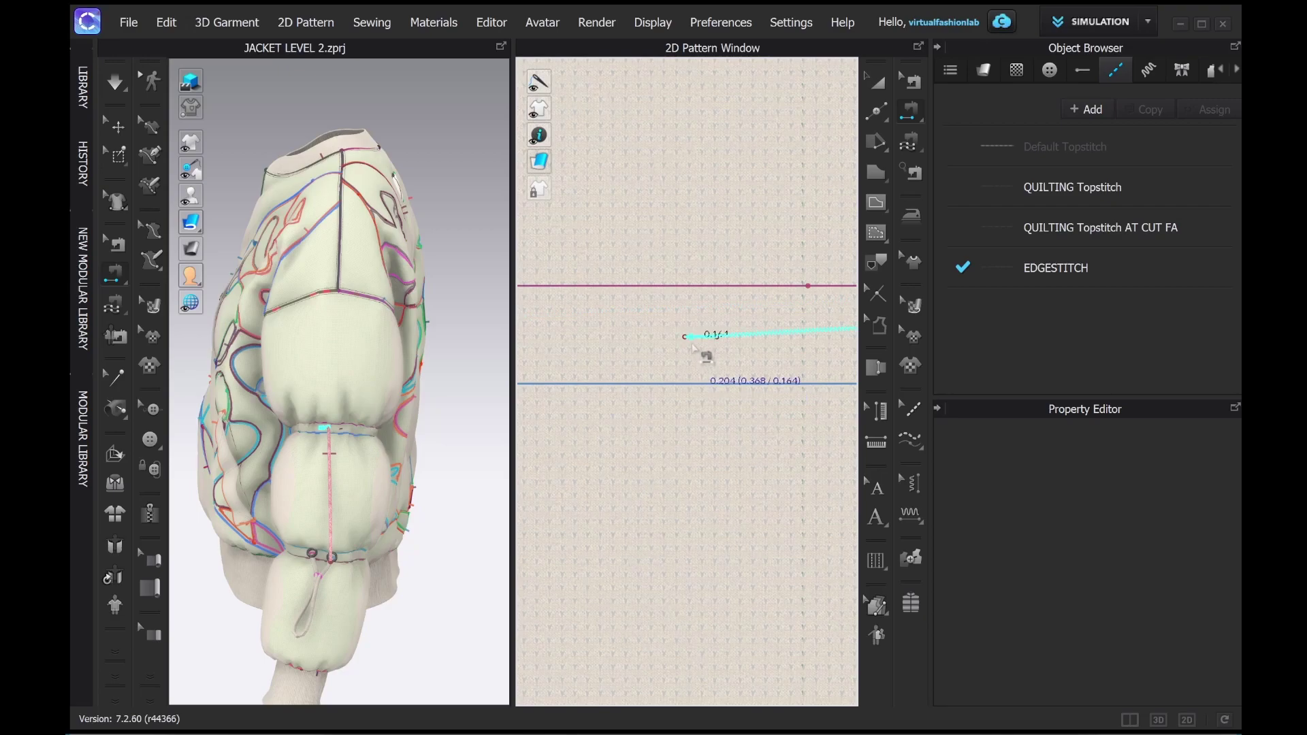
click(693, 346)
Select every pattern except the drawcord and freeze them all
key(a)
key(ctrl+a)
shift+click(330, 488)
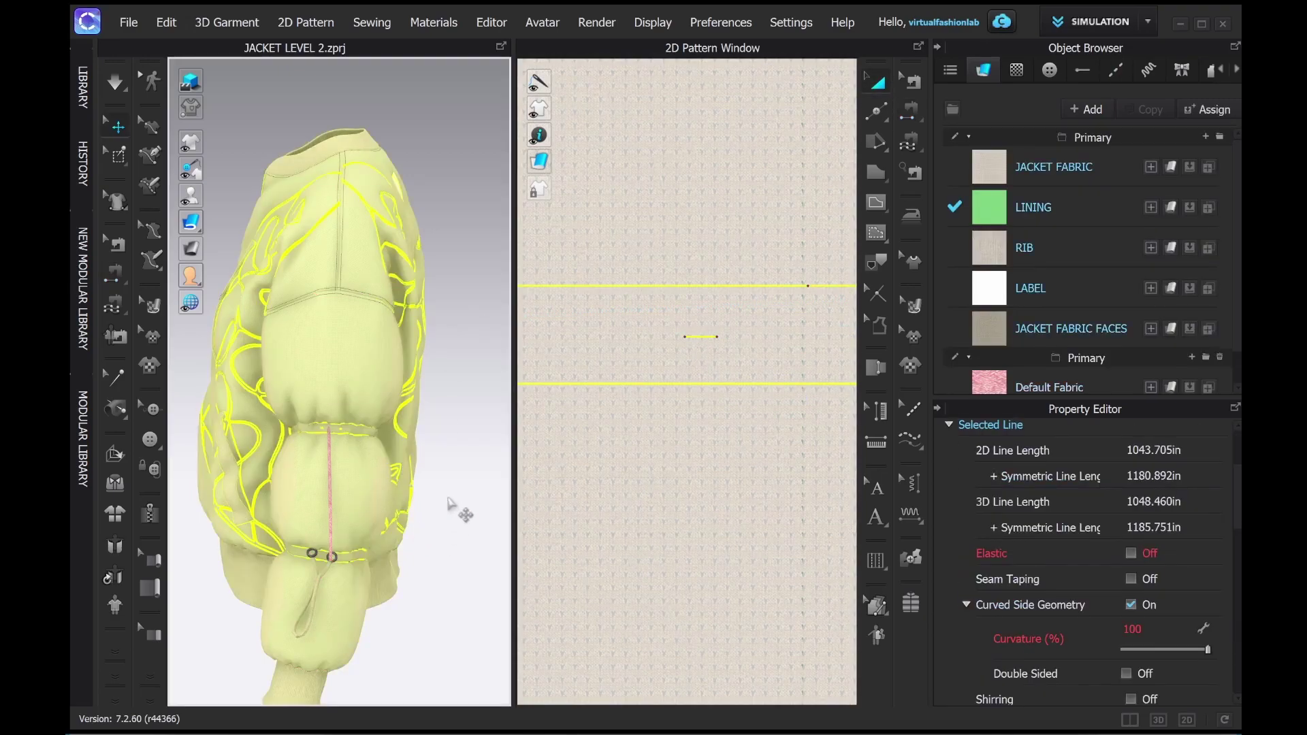
right_click(458, 207)
mouse_move(533, 461)
click(708, 463)
Simulate the drawcord so its sewn end attaches to the sleeve's gathered band
scroll(340, 463, up, 1)
right_drag(338, 466, 339, 400)
click(340, 399)
key(space)
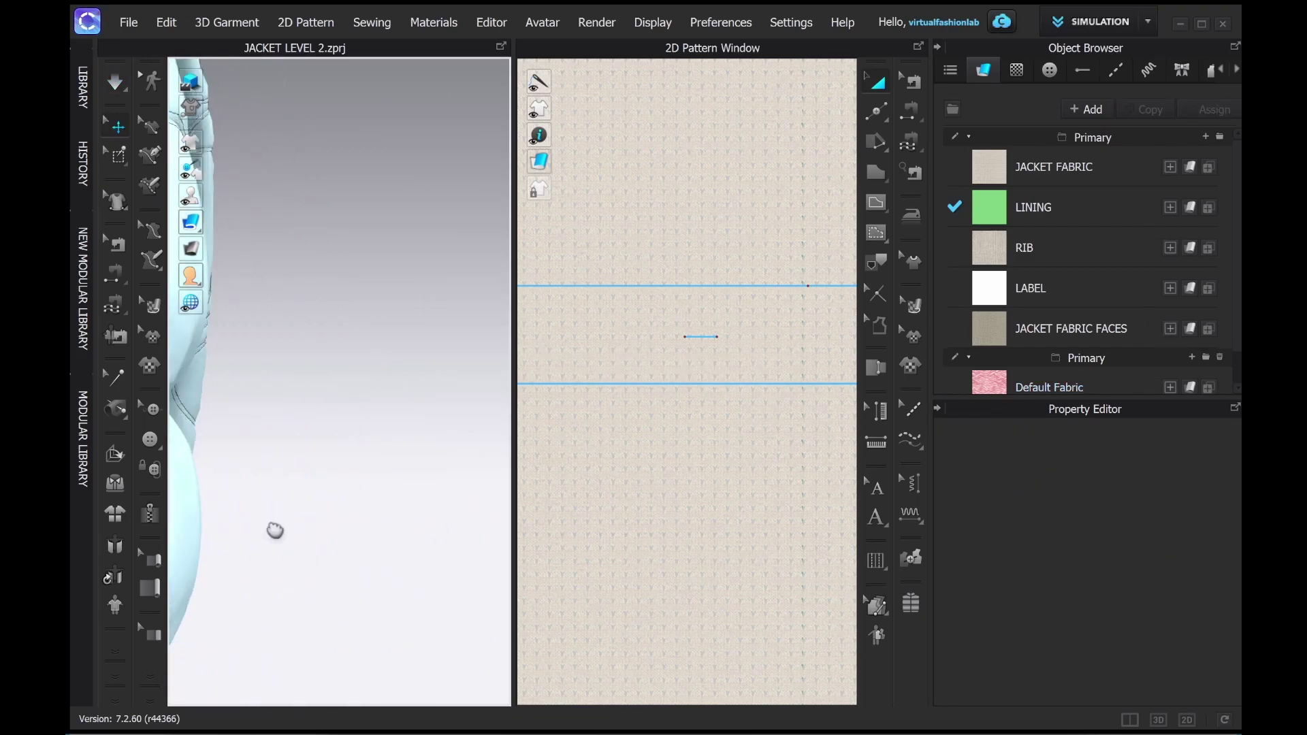
Sew the drawcord's free end to the second short line on the gathered band and simulate it into a loop
click(910, 109)
middle_drag(815, 434, 711, 412)
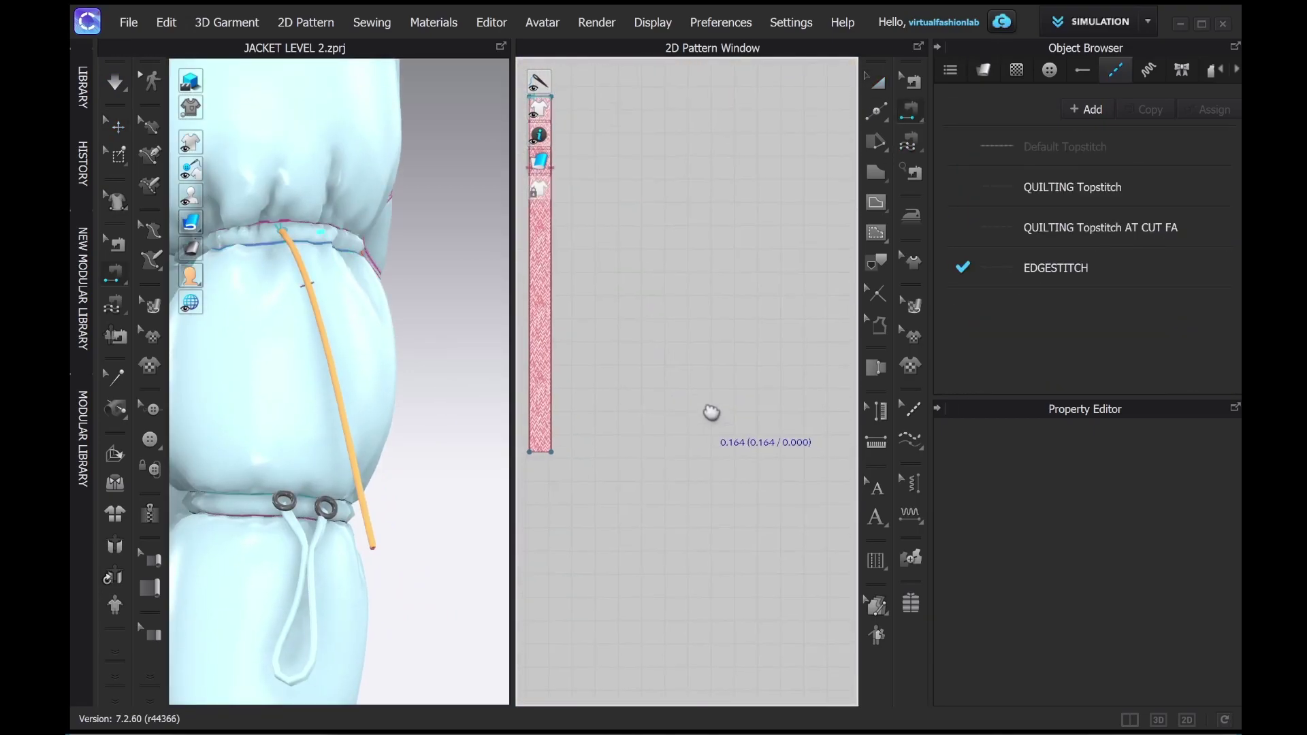
key(space)
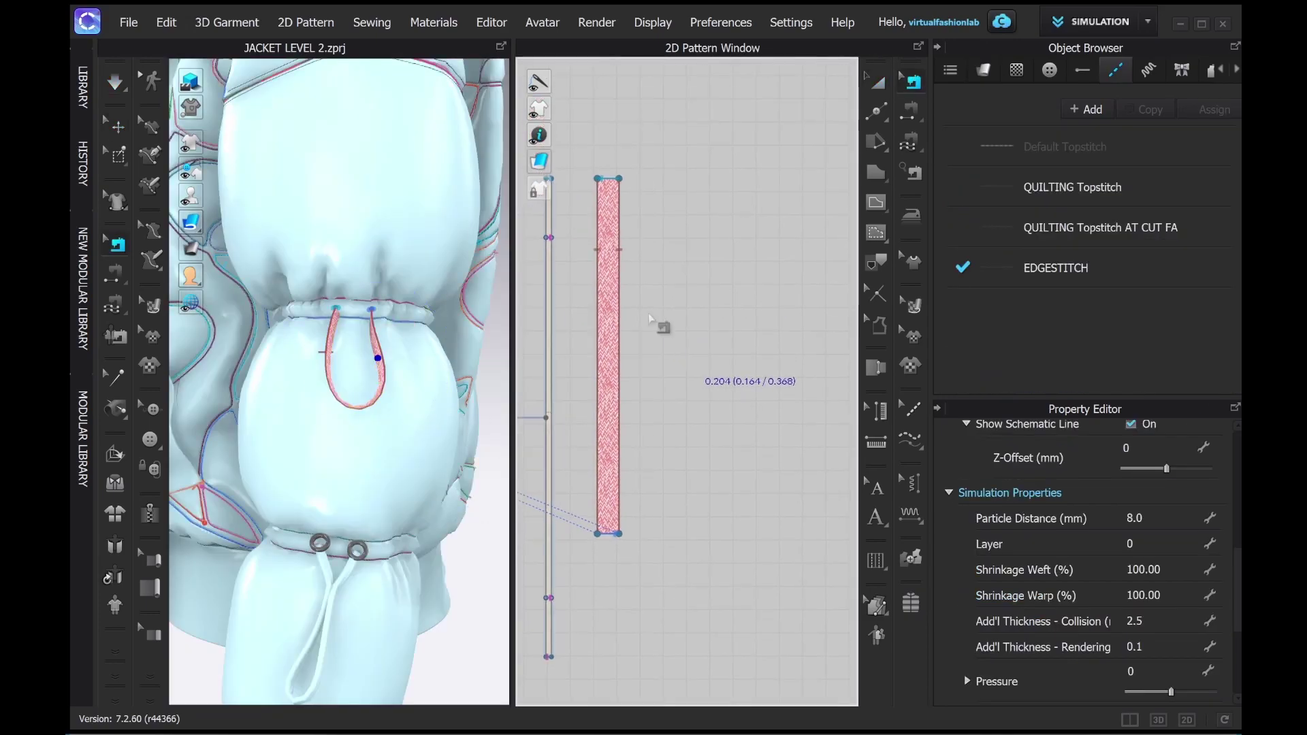
Change the fabric surface display style in 3D to inspect the cord loop from the side
click(548, 361)
right_drag(382, 361, 469, 374)
click(117, 127)
click(215, 224)
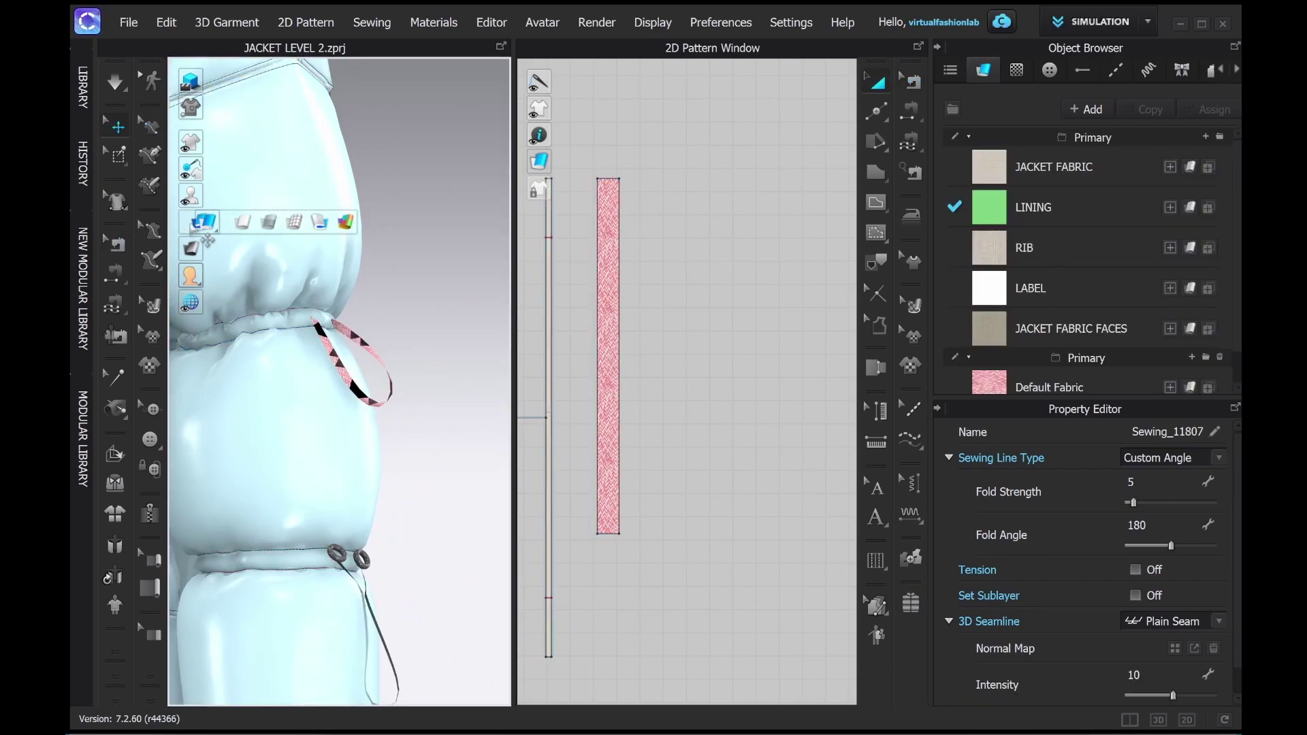
click(450, 287)
Set the cord loop's particle distance to 2 mm and simulate it
scroll(382, 414, up, 5)
scroll(402, 440, down, 3)
click(397, 468)
click(1134, 518)
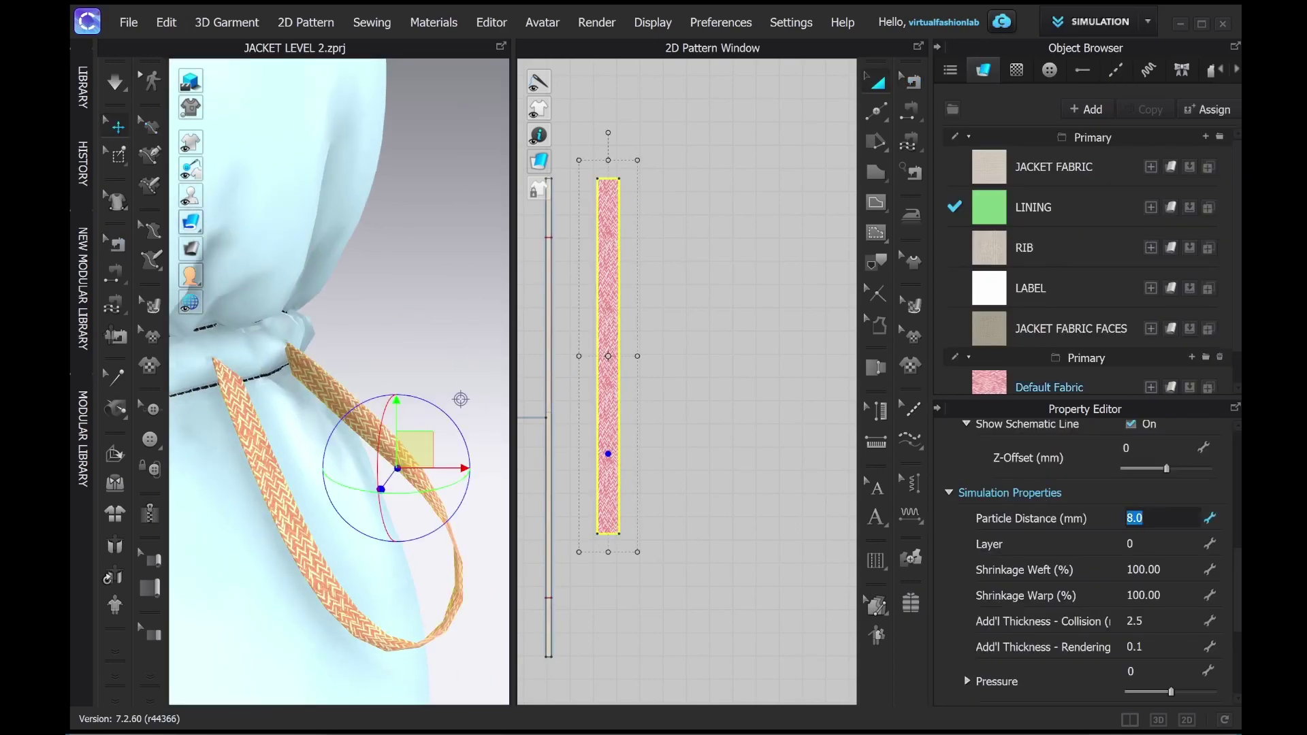
key(Return)
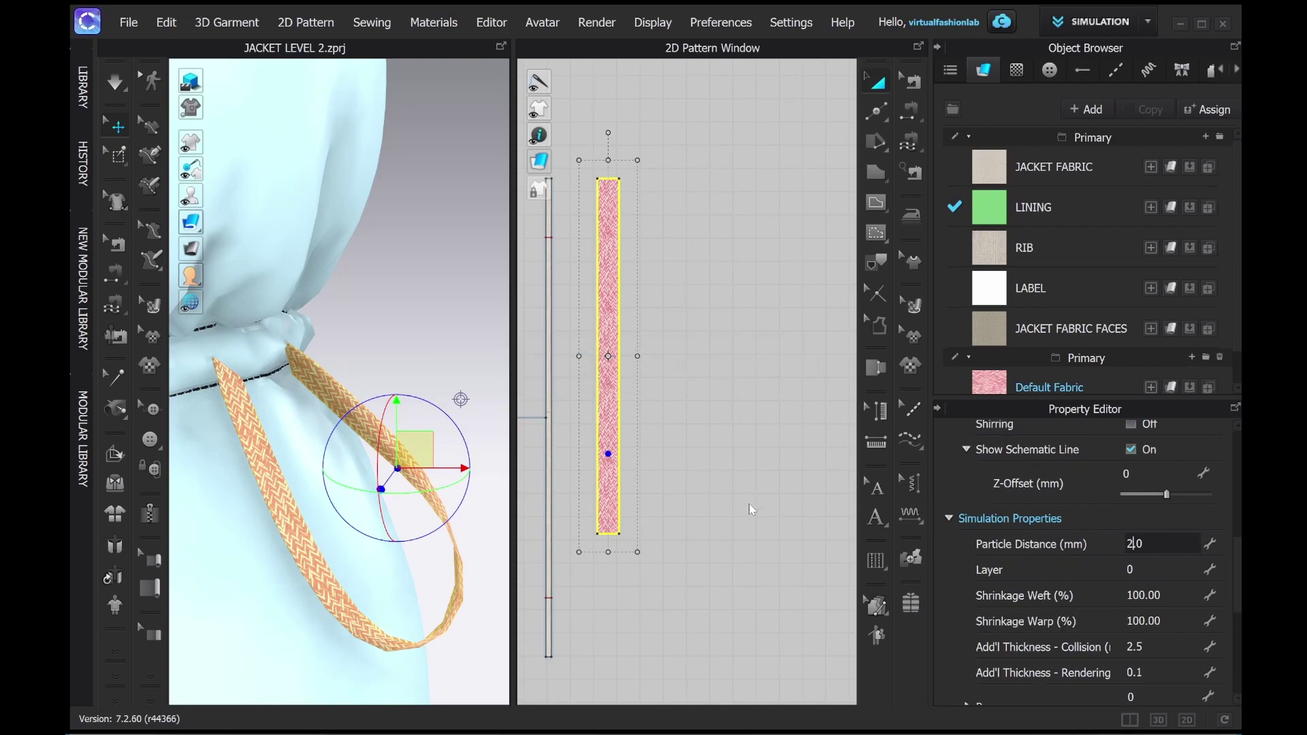
key(Return)
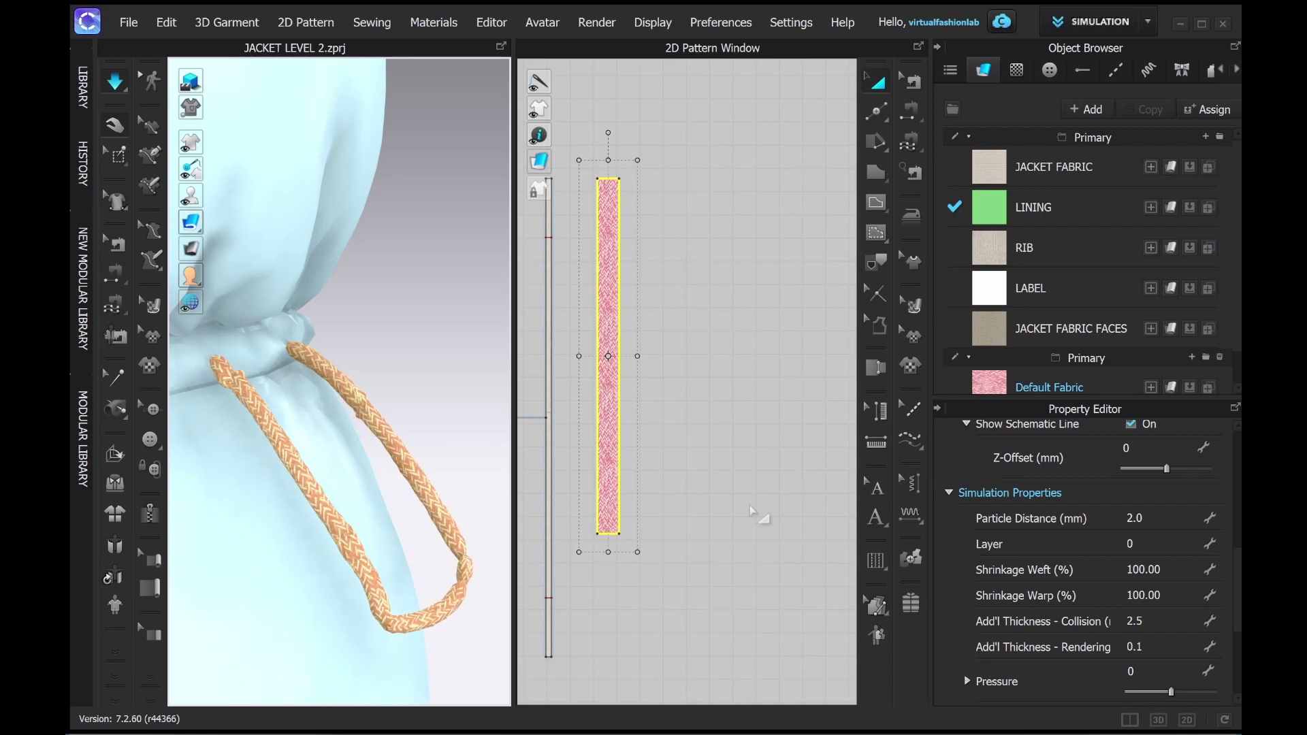
Box-select the mesh on the right half of the cord pattern's upper part and shift it in 3D to start untwisting the loop
right_drag(438, 519, 494, 418)
key(space)
click(118, 155)
click(181, 172)
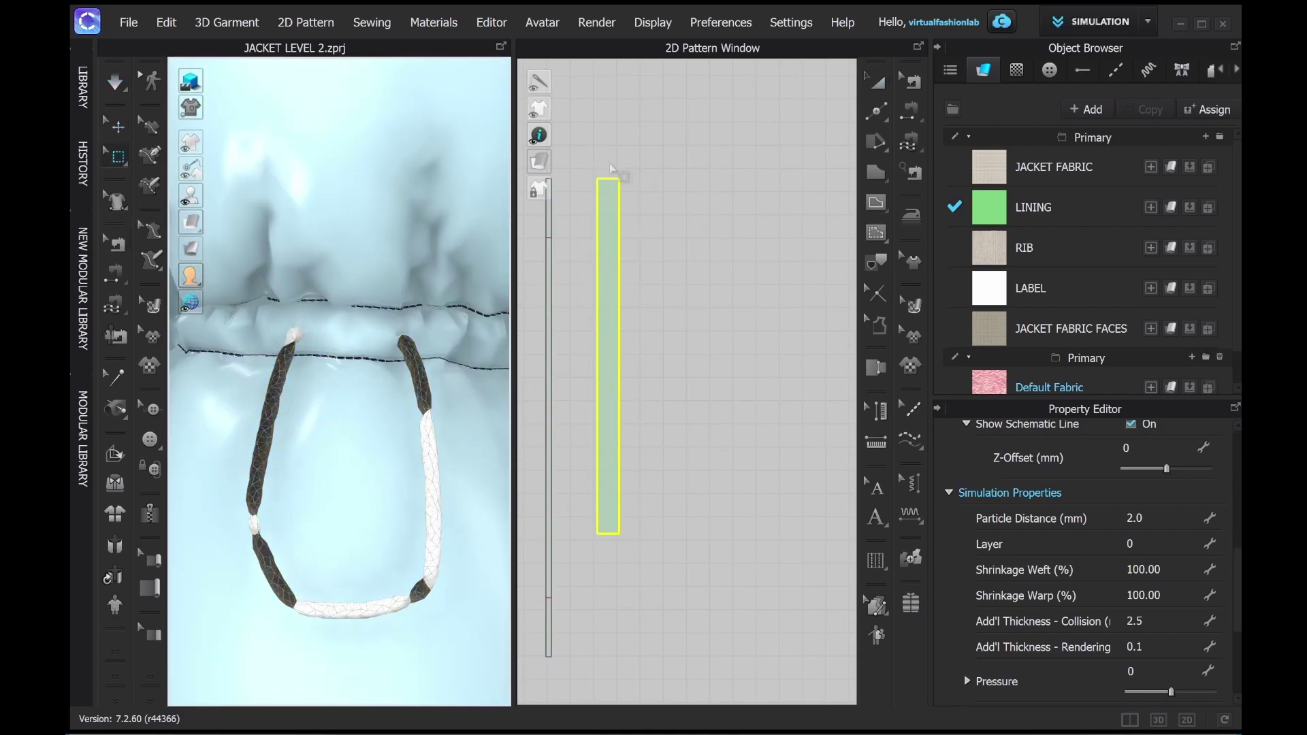
drag(611, 350, 610, 348)
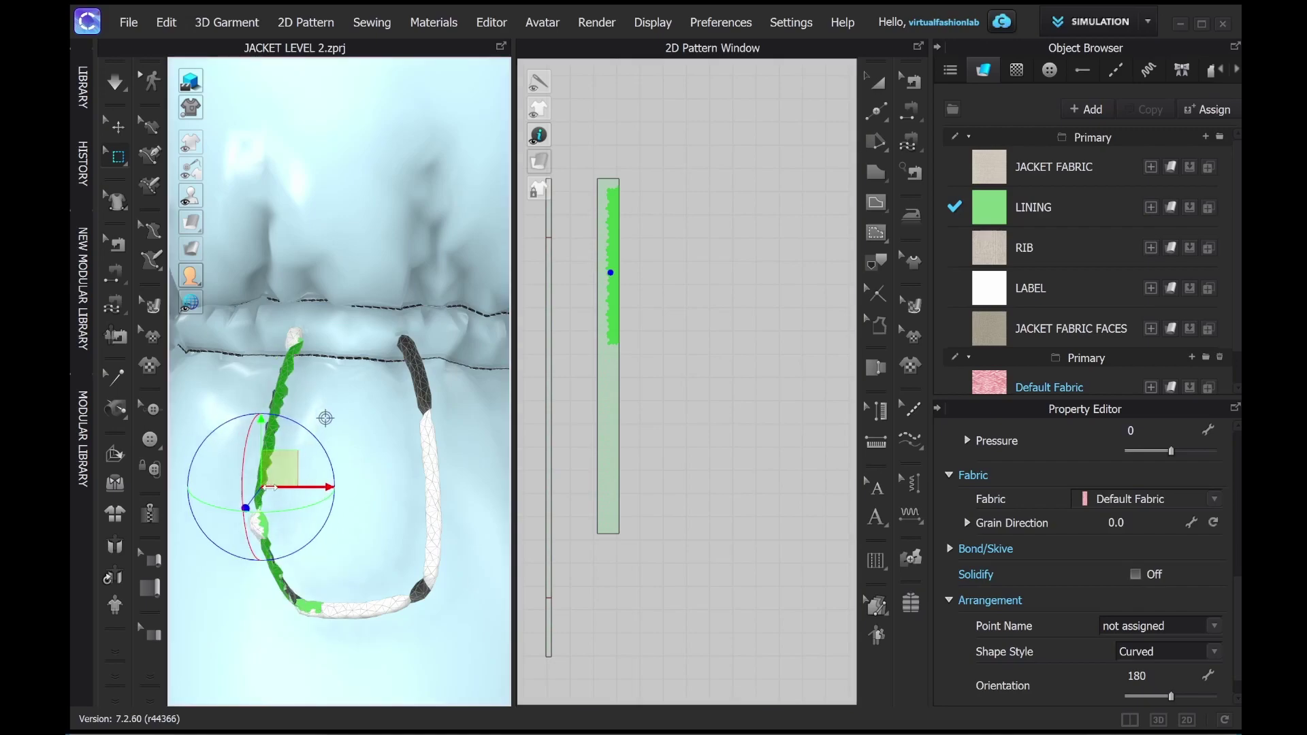
key(space)
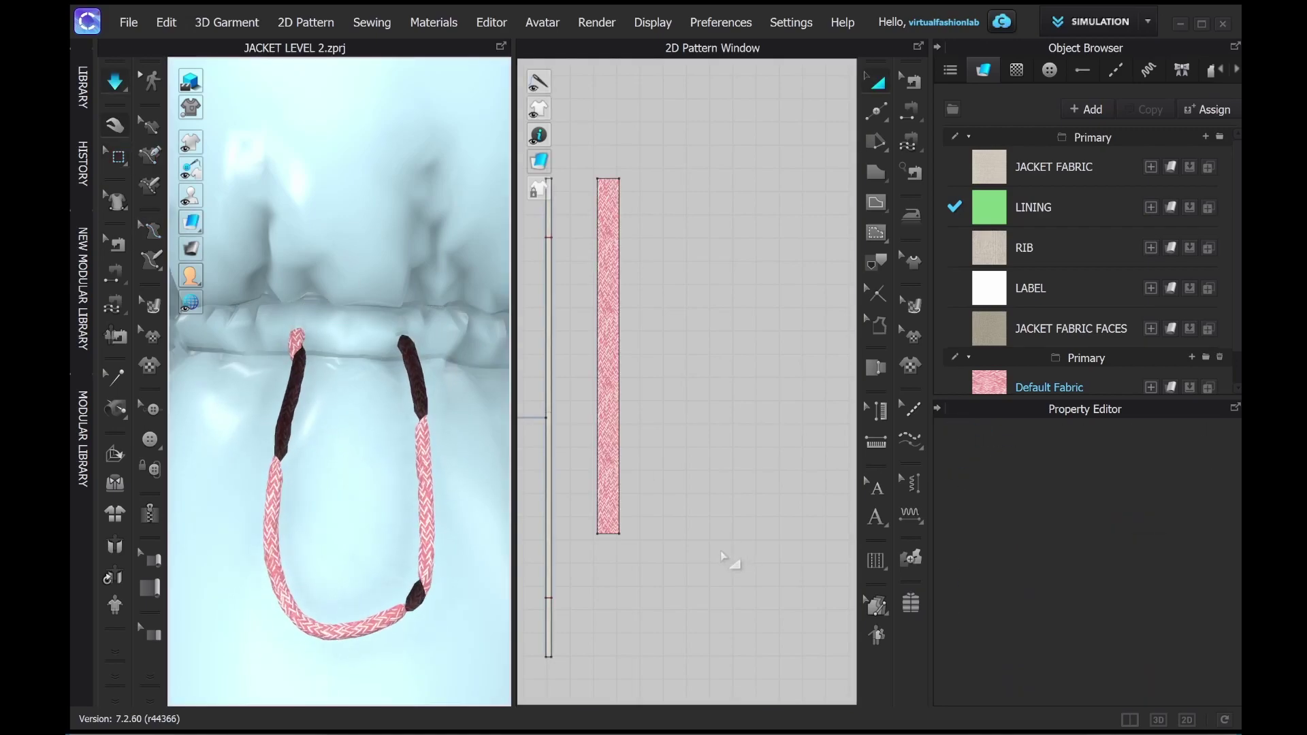
Reselect the upper right mesh of the cord pattern, pull it outward in 3D and simulate to untwist the loop's left leg
click(119, 157)
drag(634, 200, 606, 338)
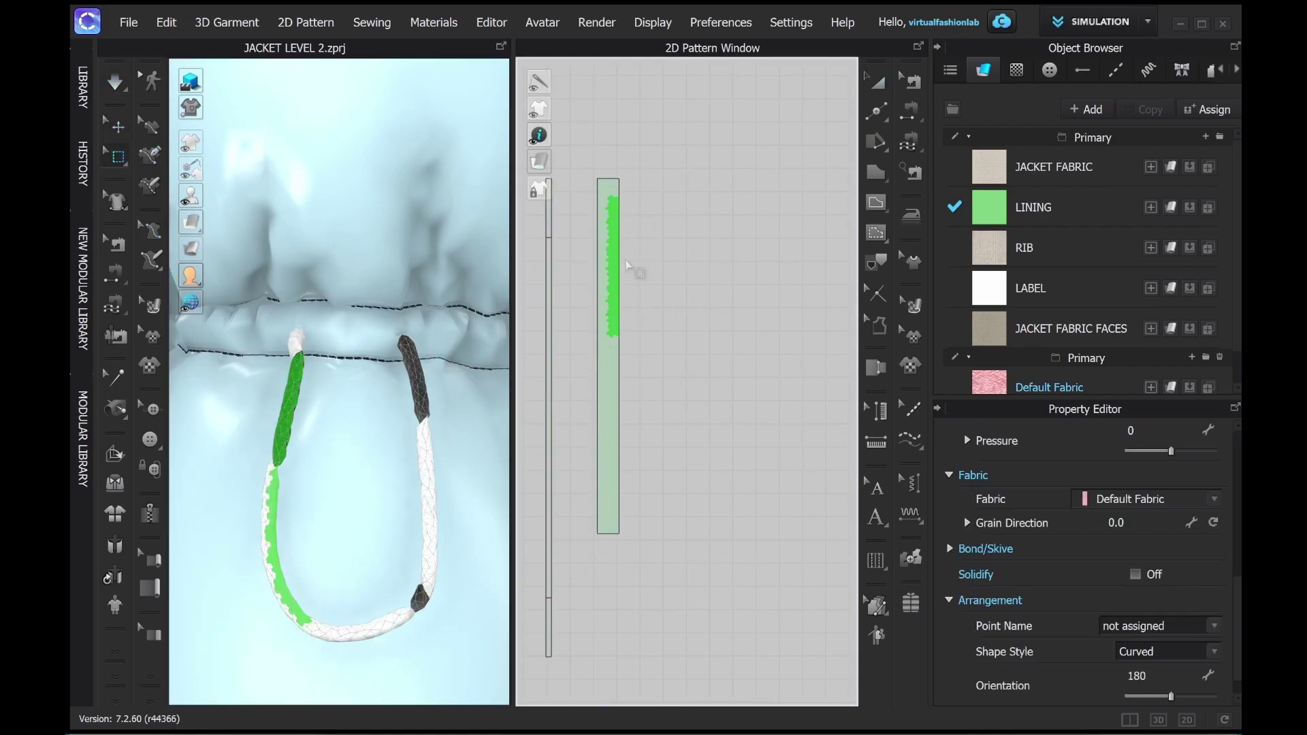
drag(626, 260, 607, 197)
right_drag(381, 415, 299, 414)
drag(300, 415, 323, 425)
key(space)
right_drag(259, 301, 359, 365)
key(space)
Try to untwist the loop's right leg by selecting the cord pattern's lower left mesh and simulating
click(424, 394)
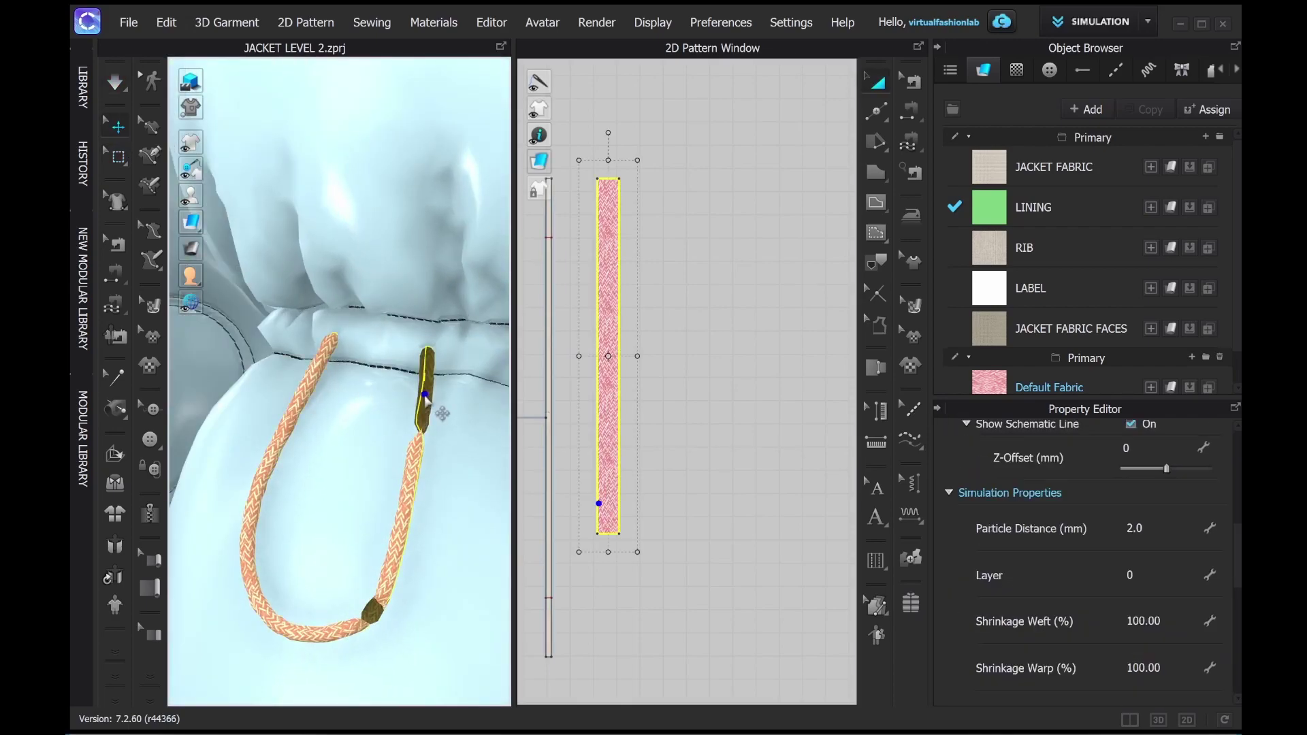
click(118, 157)
drag(585, 474, 606, 544)
key(q)
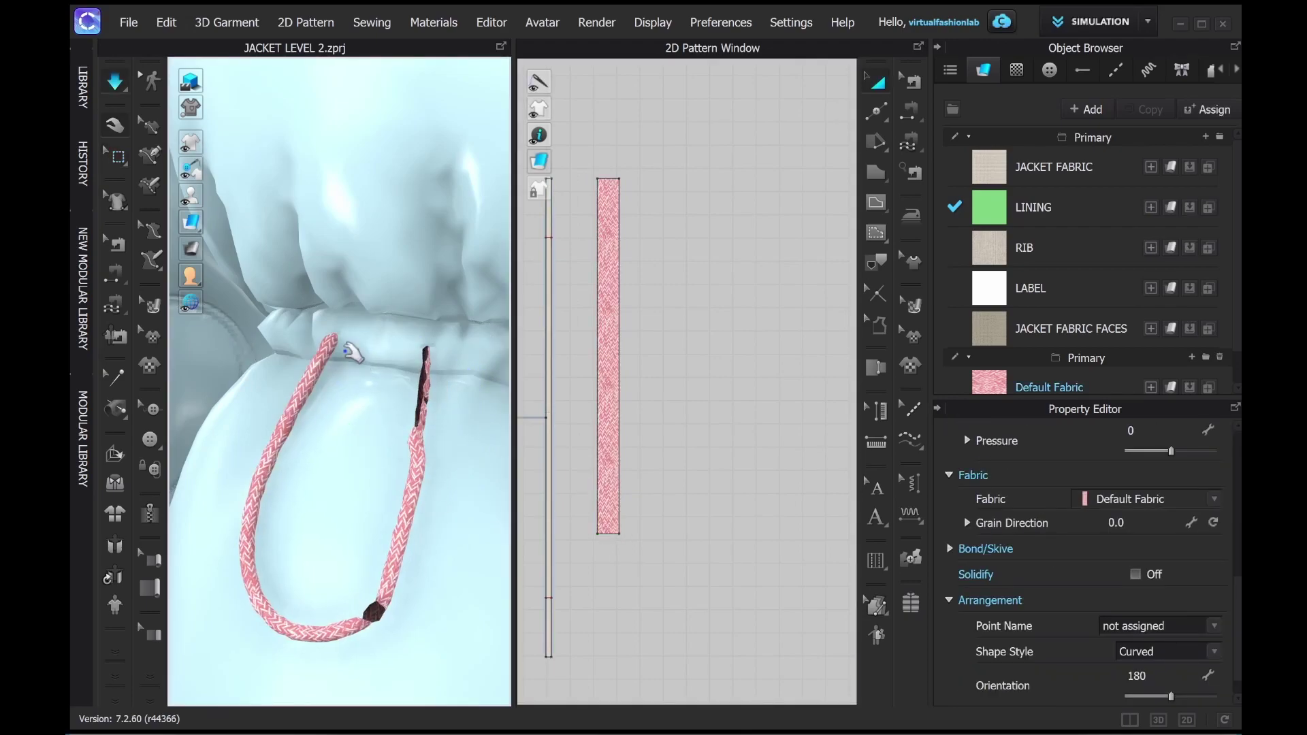
key(space)
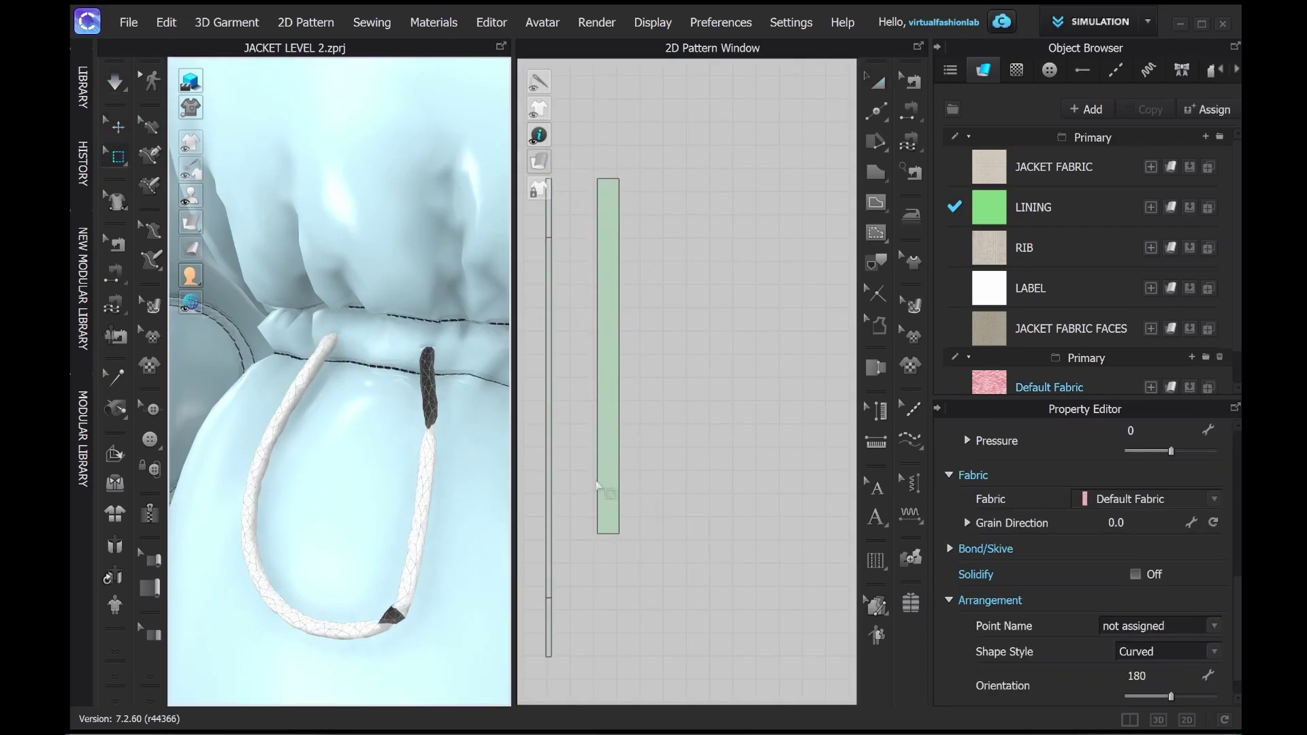
Reselect the cord pattern's lower left mesh, shift it in 3D and simulate to untwist the loop's right leg
drag(585, 483, 609, 545)
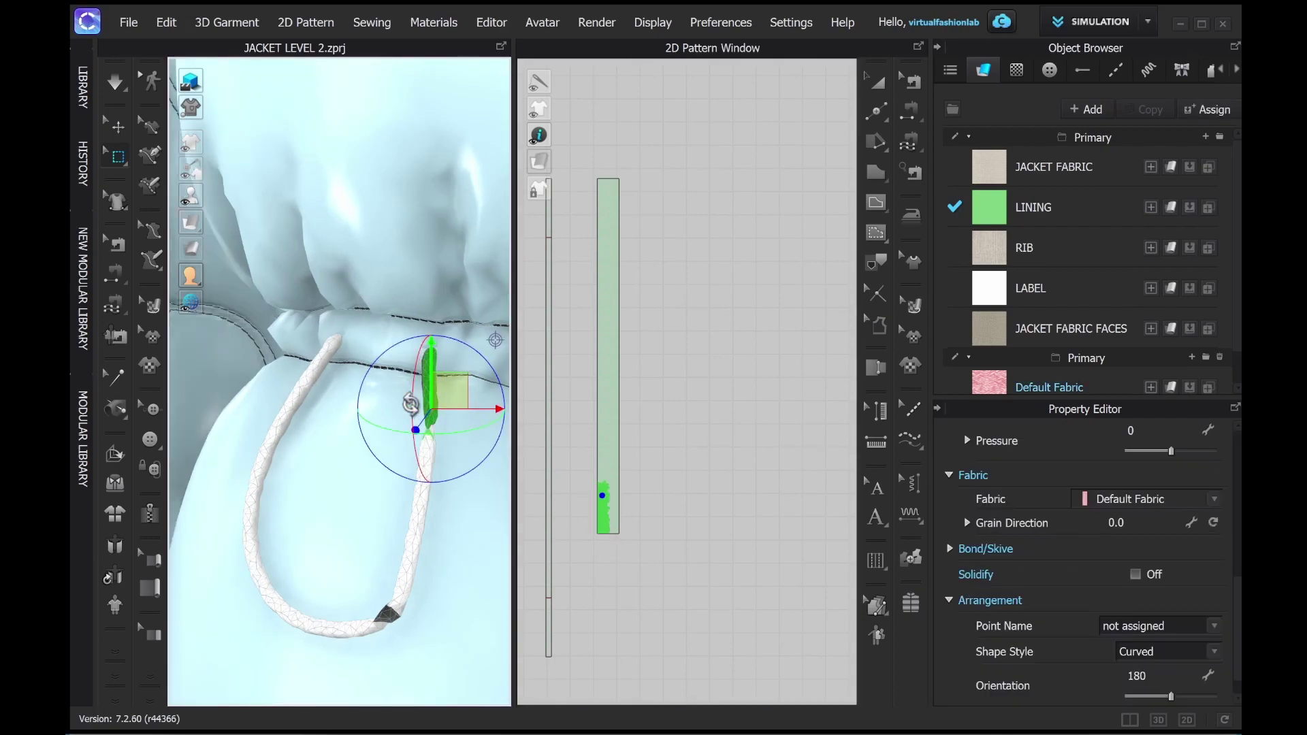
right_drag(496, 399, 409, 399)
drag(449, 389, 470, 410)
right_drag(444, 402, 531, 436)
click(115, 81)
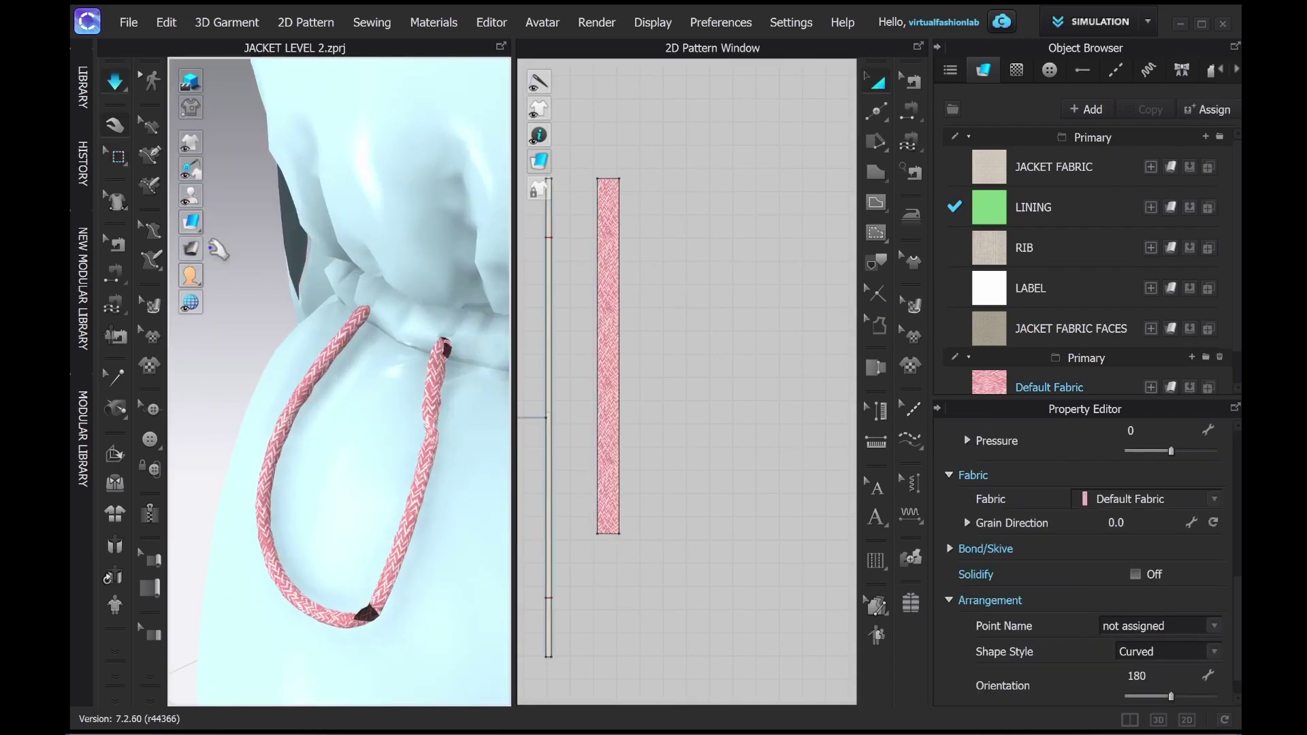
Select the small mesh area at the loop's bottom bend on the pattern's right edge and simulate to correct its twist
middle_drag(455, 341, 452, 242)
right_drag(446, 446, 360, 463)
drag(358, 476, 337, 482)
key(space)
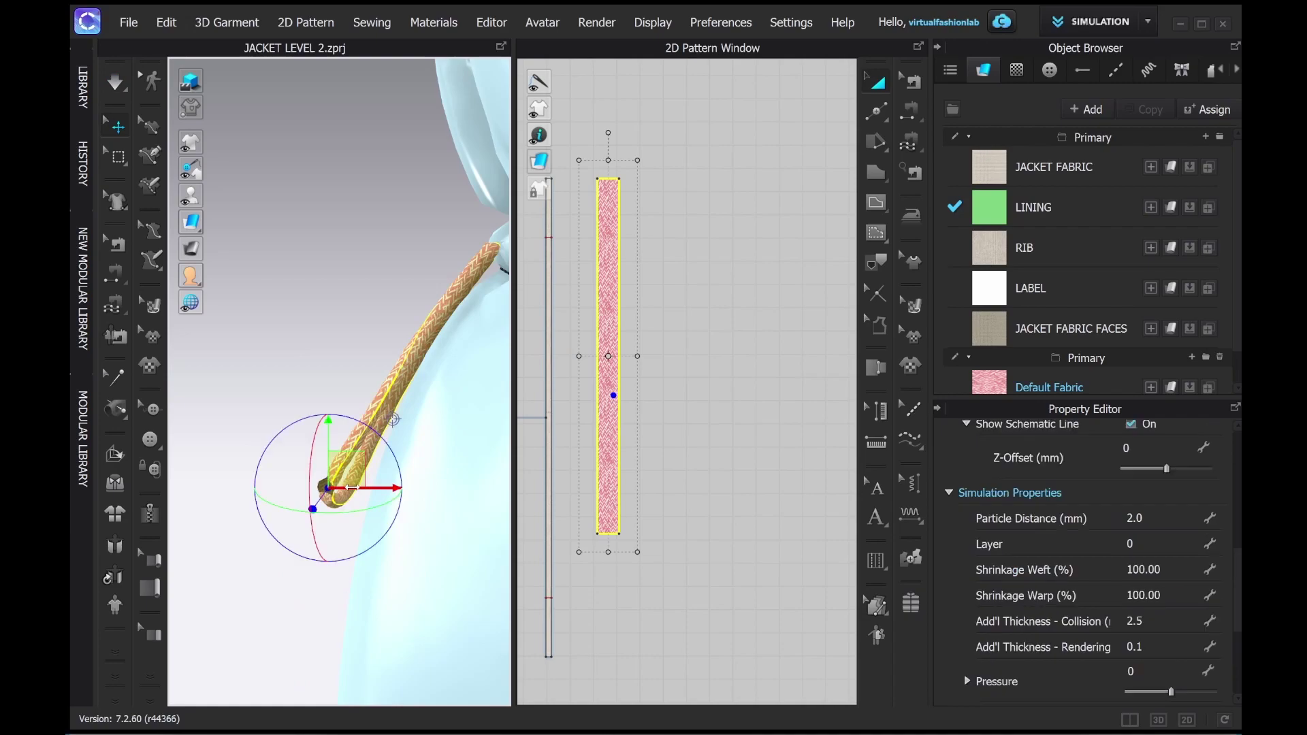
click(115, 156)
drag(605, 384, 625, 404)
key(space)
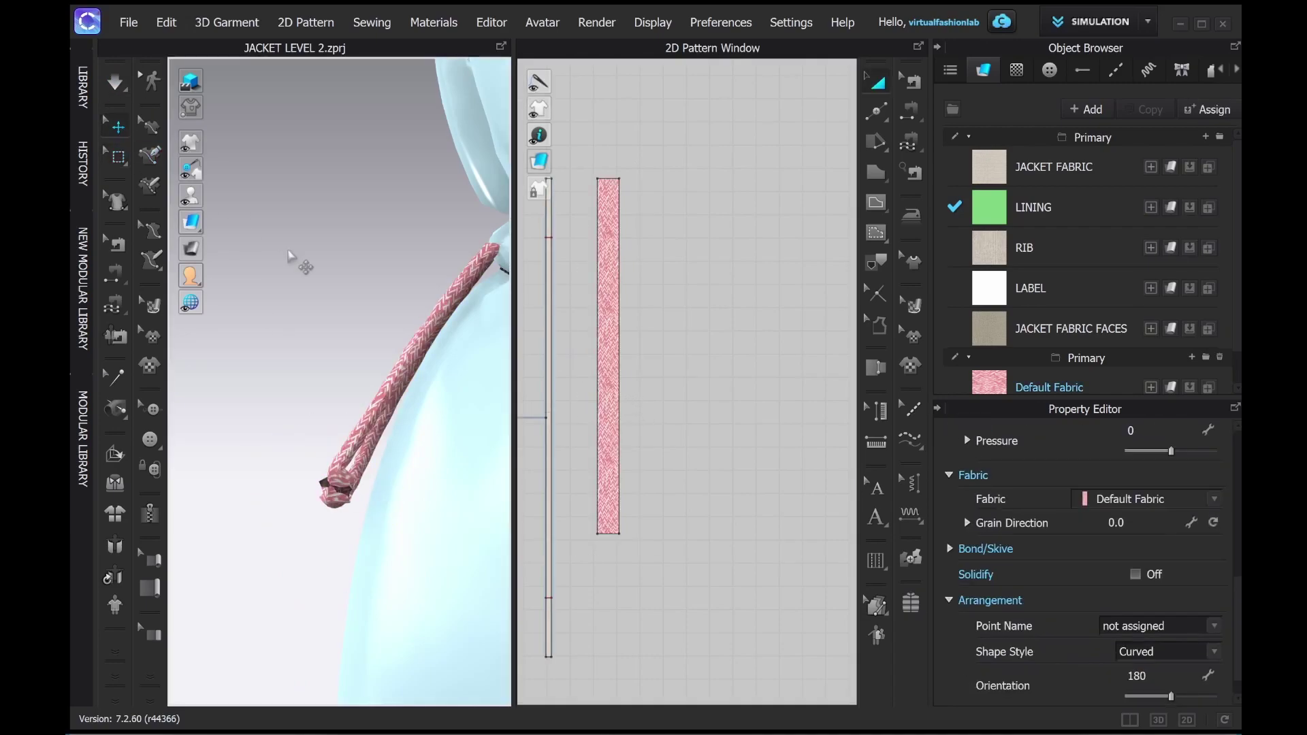
Simulate the loop's bottom bend until the dark inverted patch is gone, checking the whole cord up close
right_drag(294, 254, 340, 301)
right_drag(208, 345, 353, 411)
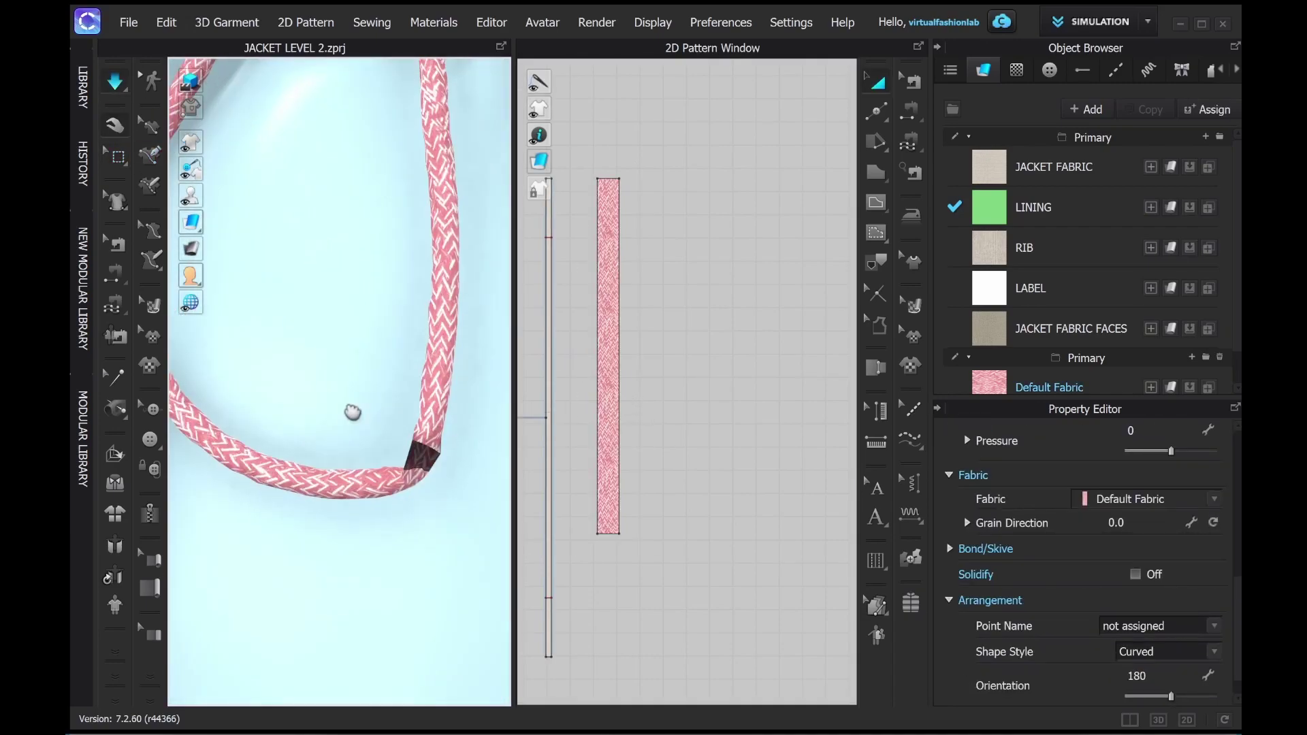
right_drag(427, 469, 407, 473)
scroll(407, 473, down, 5)
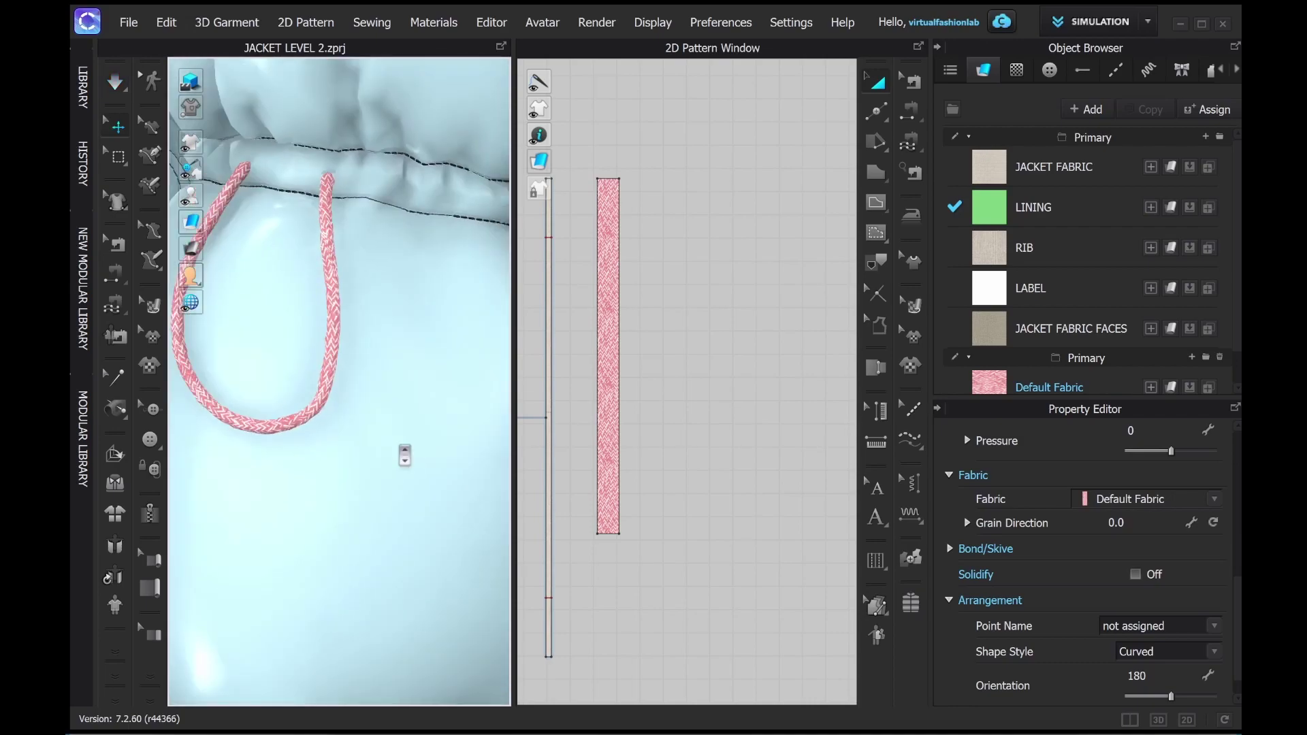
Tack the cord loop's two legs together just below the sleeve casing and shift the tack's lower point inward on the cord pattern
click(115, 409)
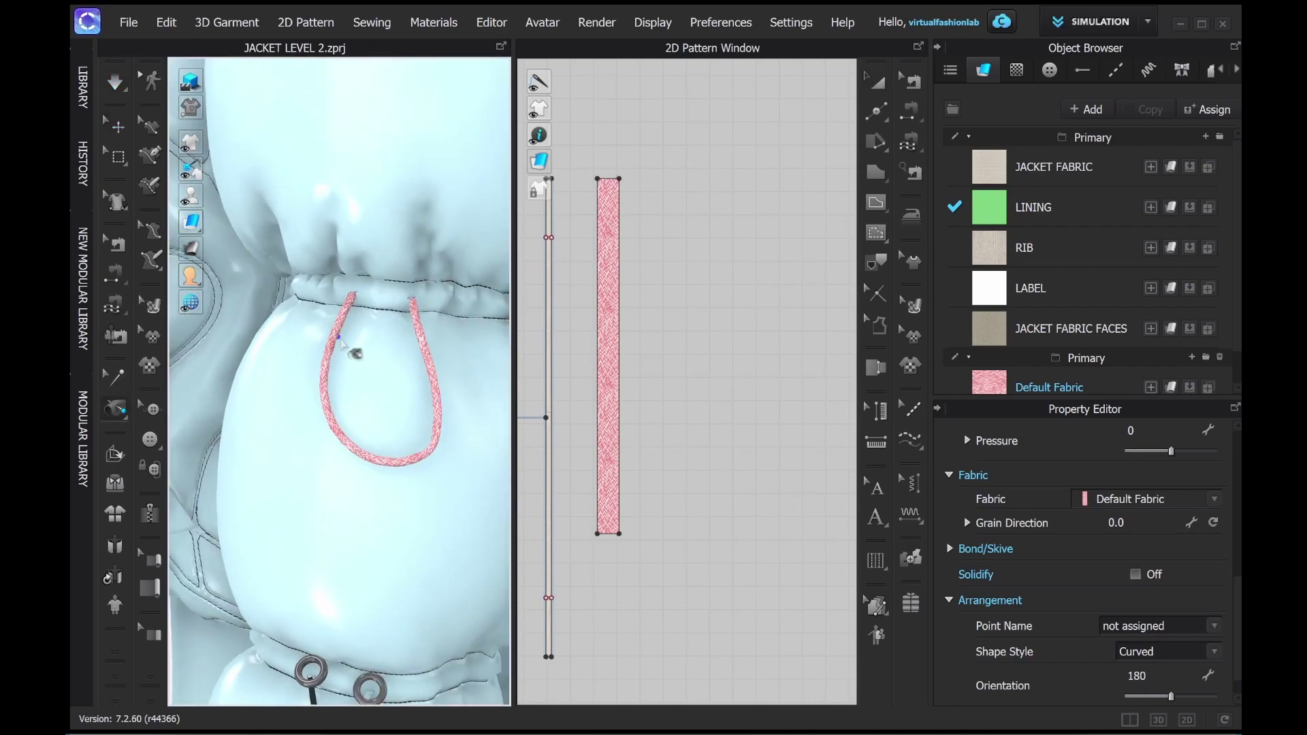
click(419, 337)
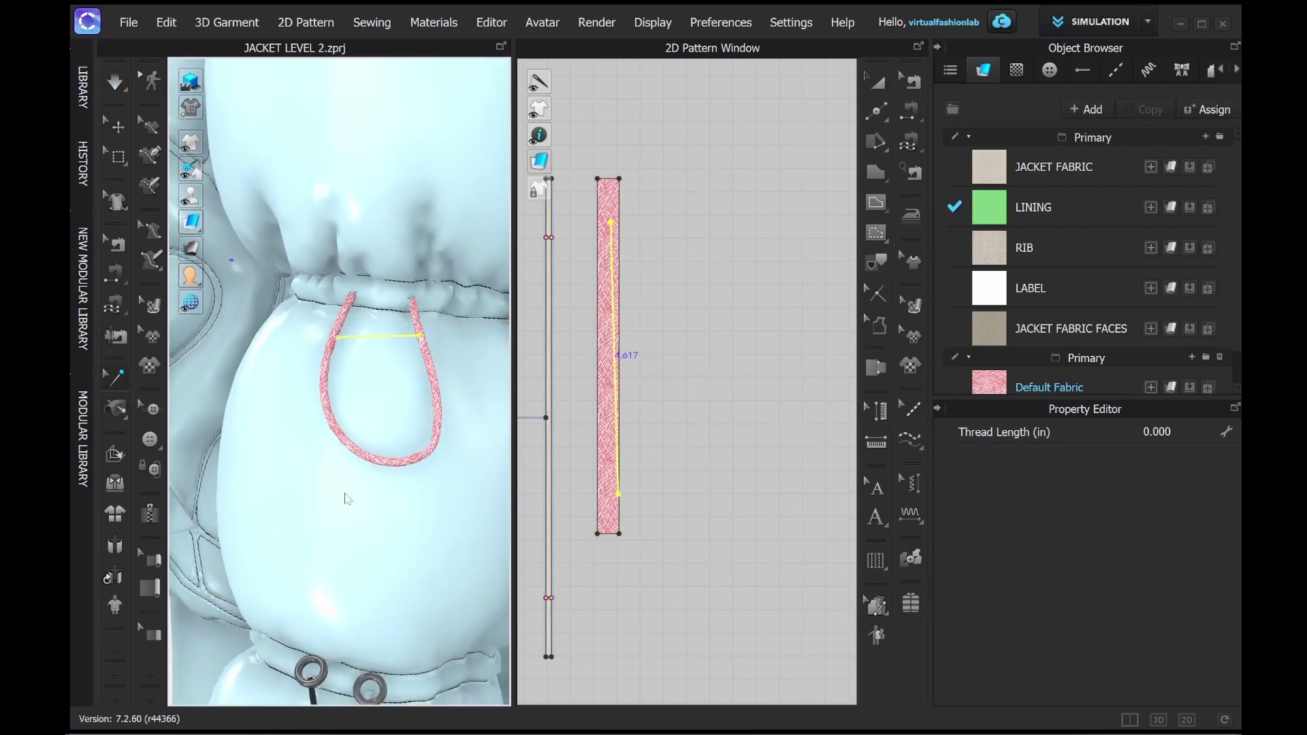
drag(618, 494, 613, 495)
scroll(612, 482, up, 8)
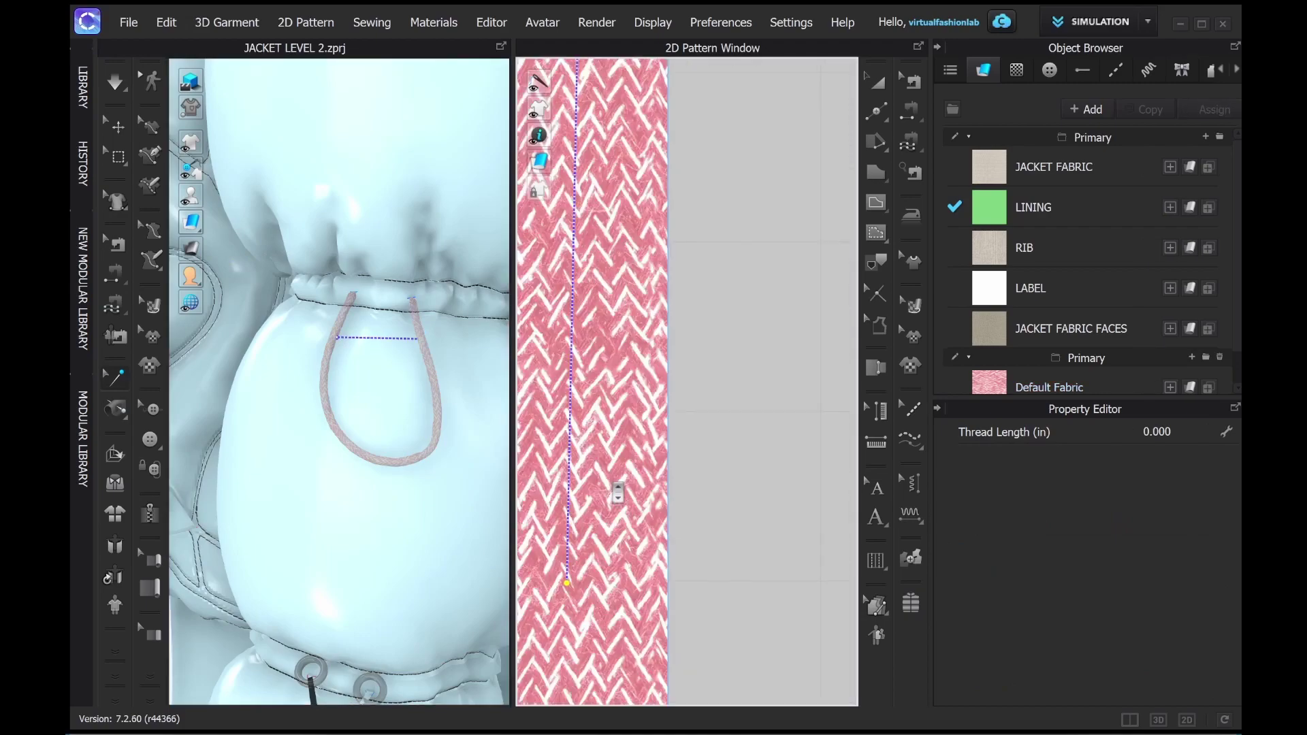
Simulate the tacked cord so its two legs are pulled together, and inspect the loop from the side
click(115, 127)
scroll(340, 383, down, 4)
key(space)
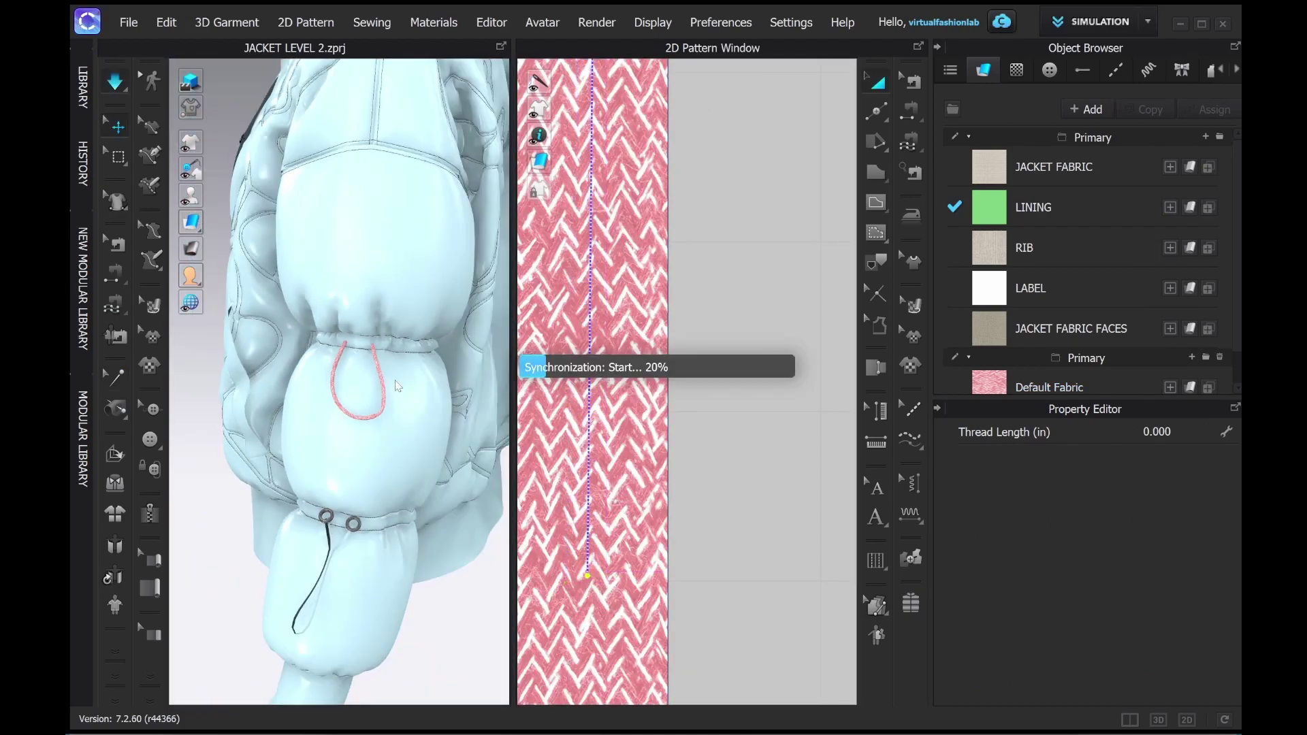
key(space)
click(356, 407)
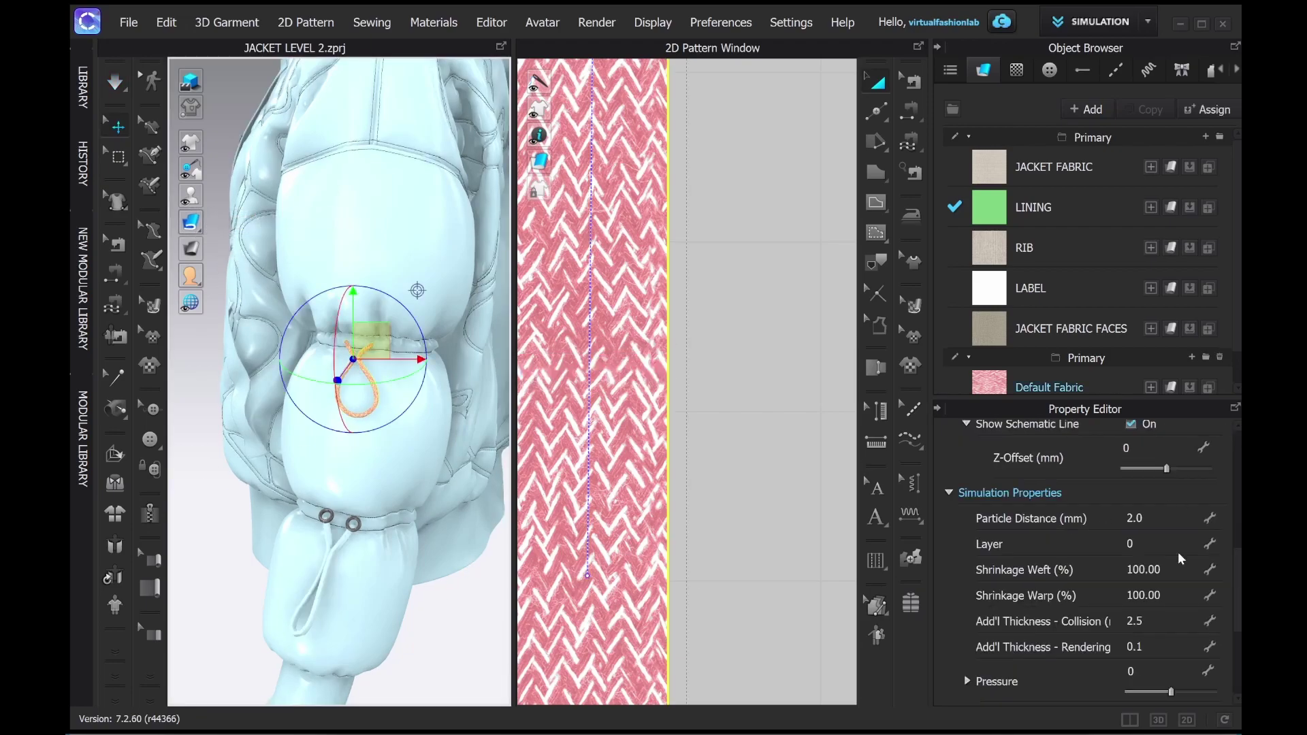
scroll(370, 426, up, 3)
click(708, 436)
right_drag(327, 462, 400, 469)
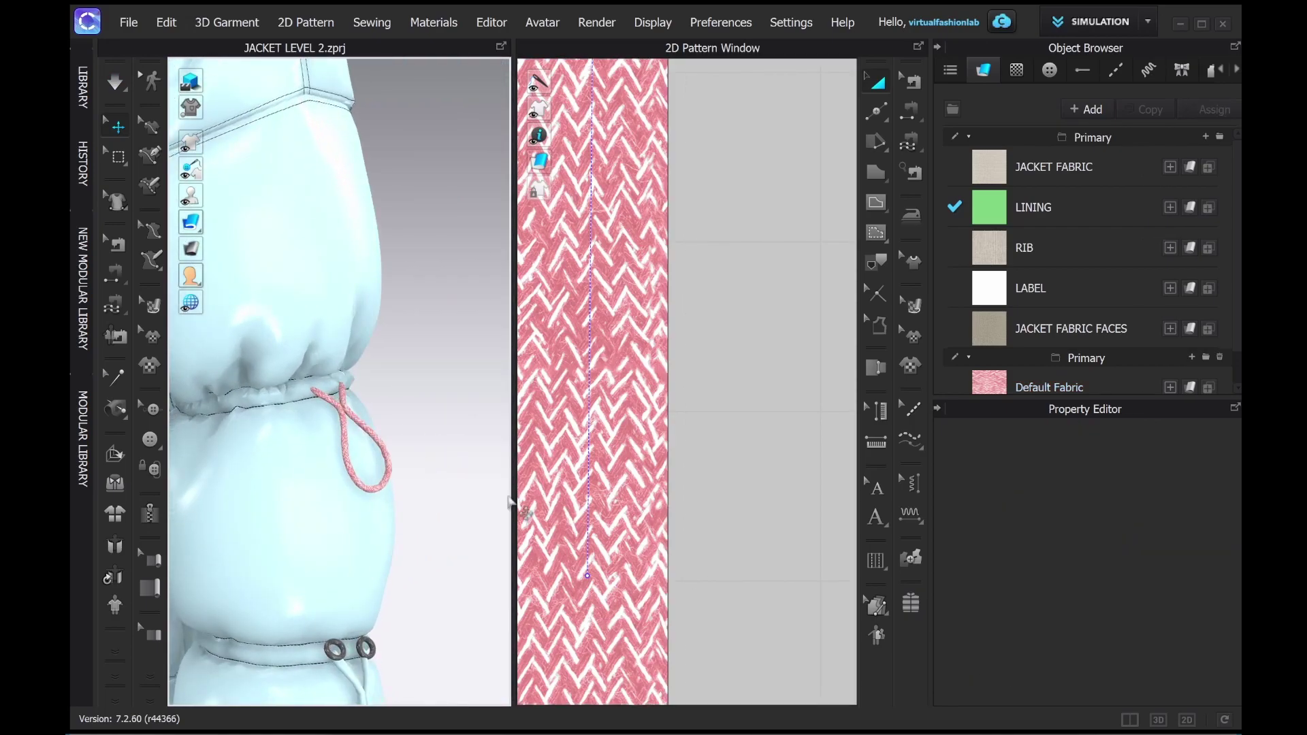
scroll(301, 403, up, 4)
scroll(592, 341, down, 3)
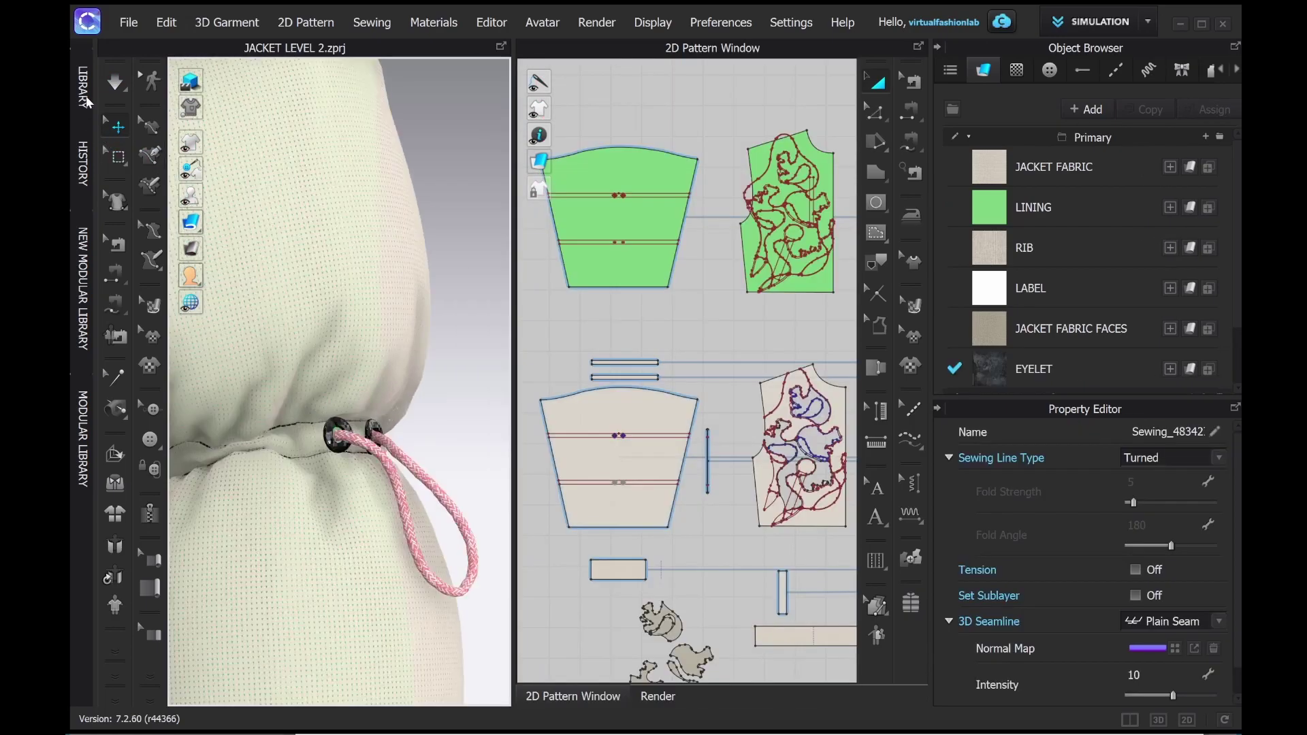
Load the cord stopper SAB-PP-others-21.4MM-FACQQ0286A_HA.trm from the library's CORDSTOPPER asset folder
click(85, 102)
double_click(219, 362)
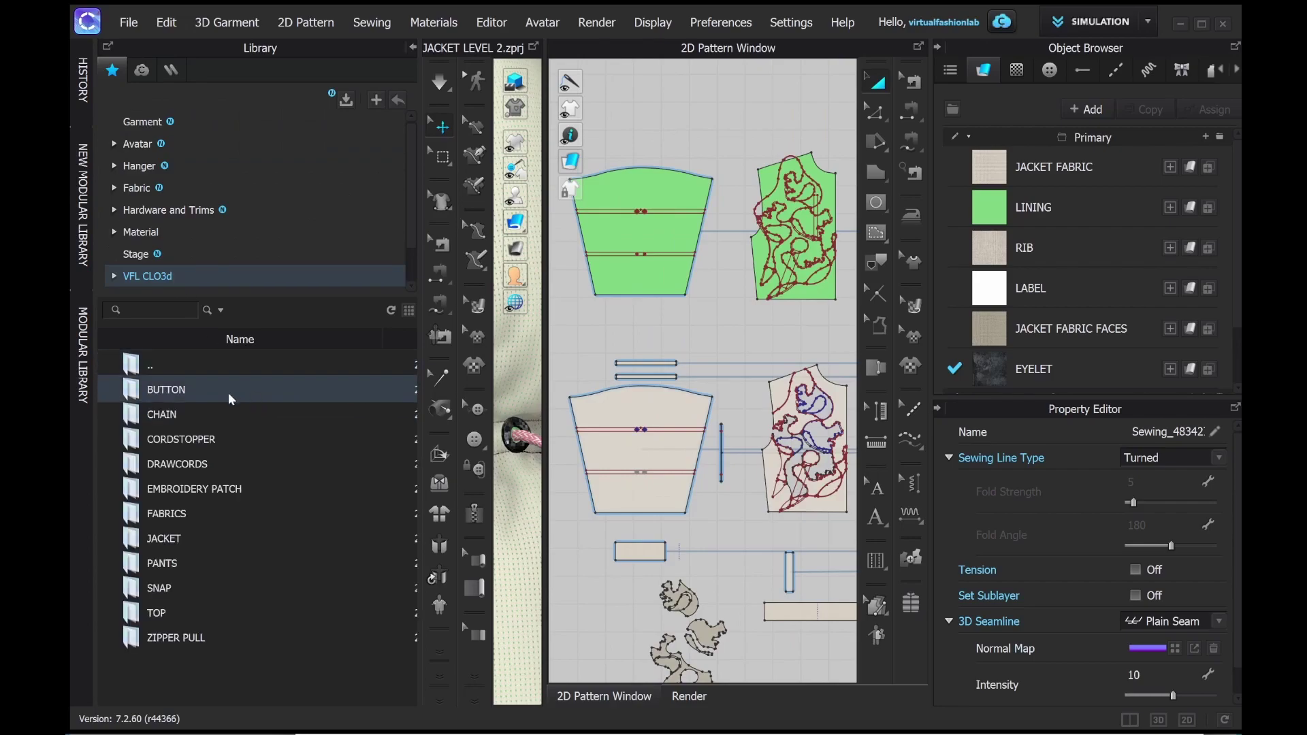
click(82, 102)
click(83, 88)
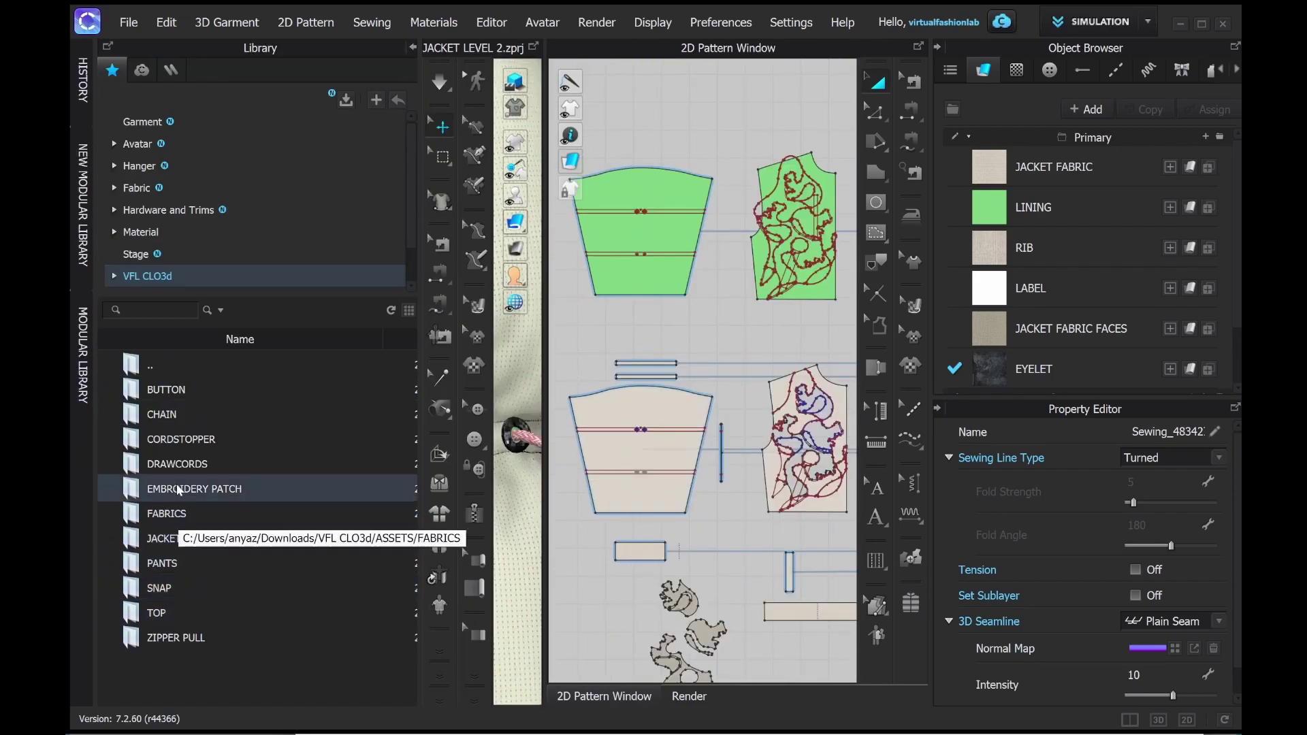
double_click(245, 345)
click(173, 416)
double_click(173, 417)
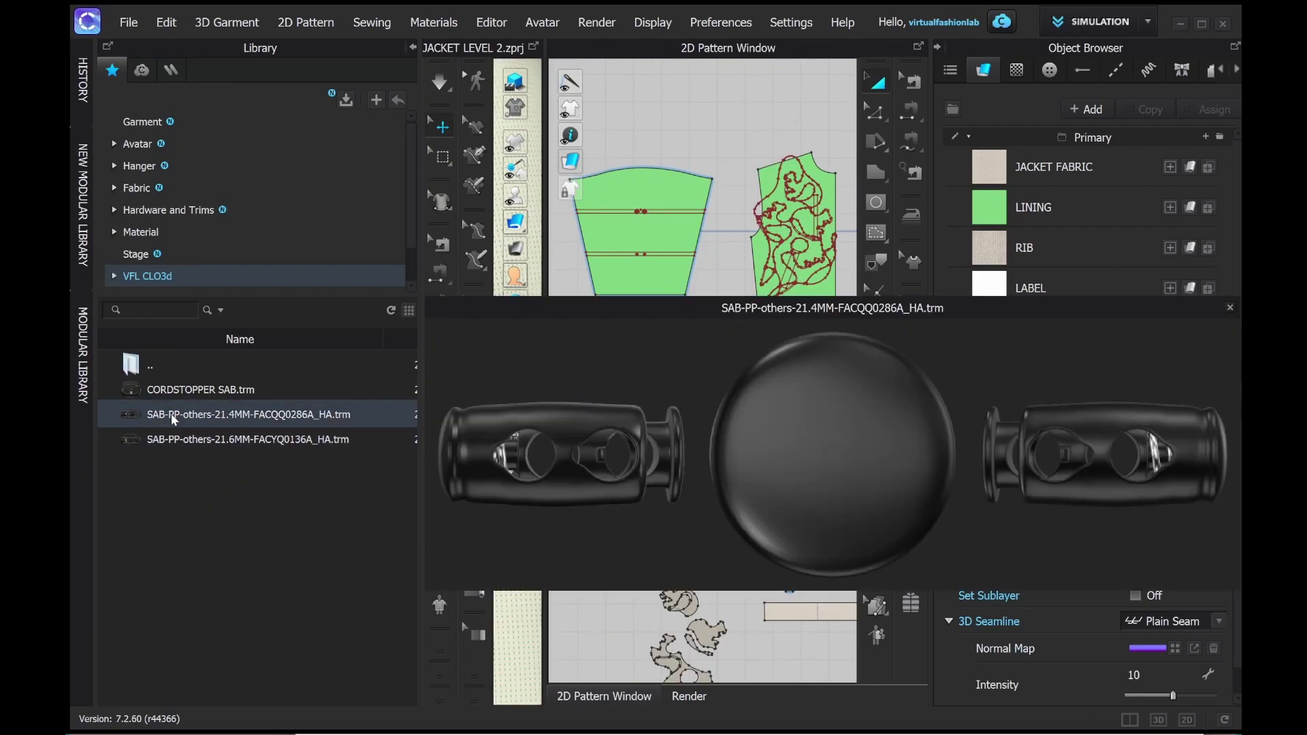
Place the cord stopper on the pink loop below the eyelets, then move and rotate it towards the crossing of the cord legs
click(1221, 145)
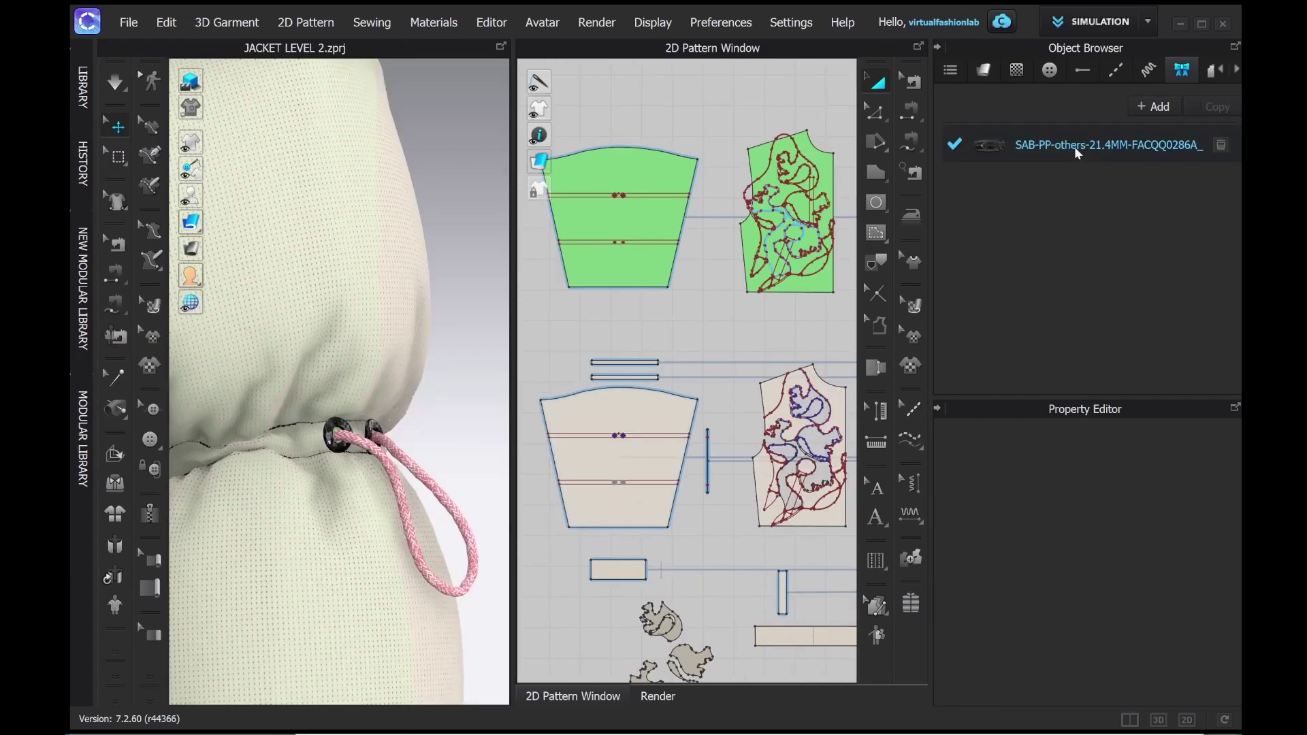
click(402, 457)
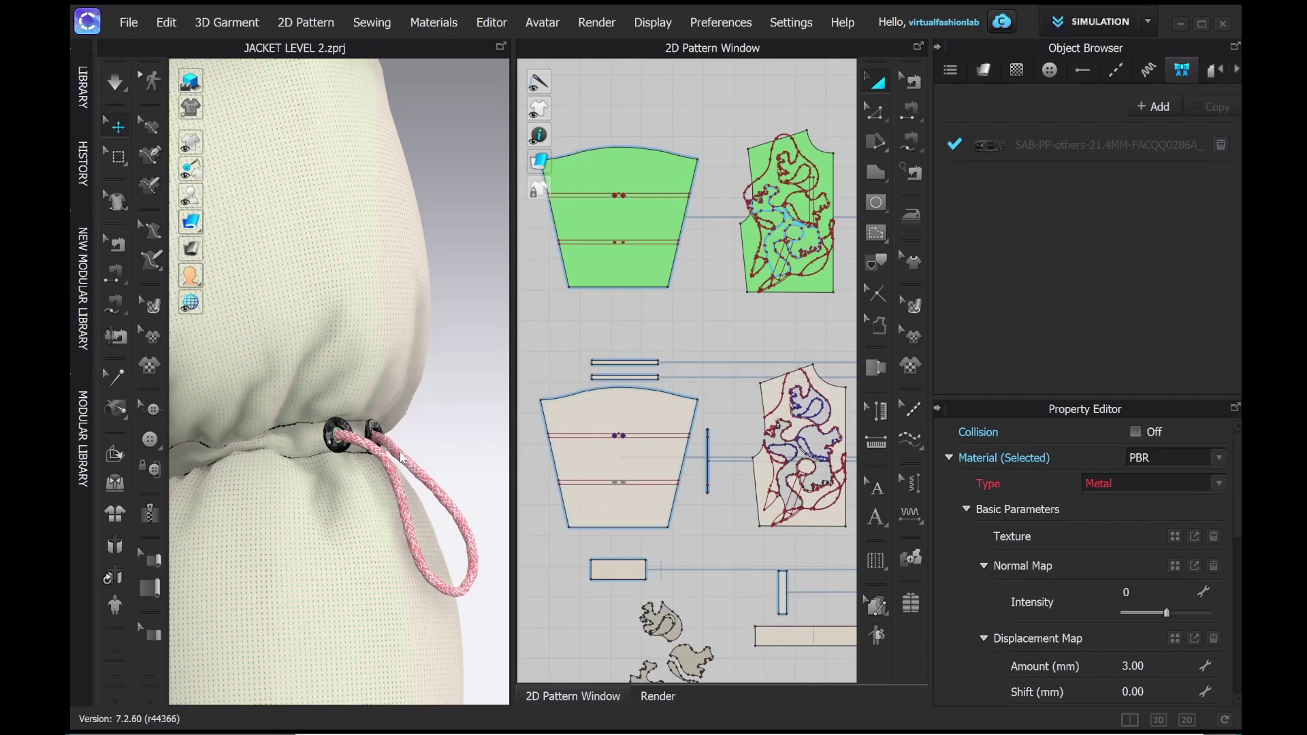
key(2)
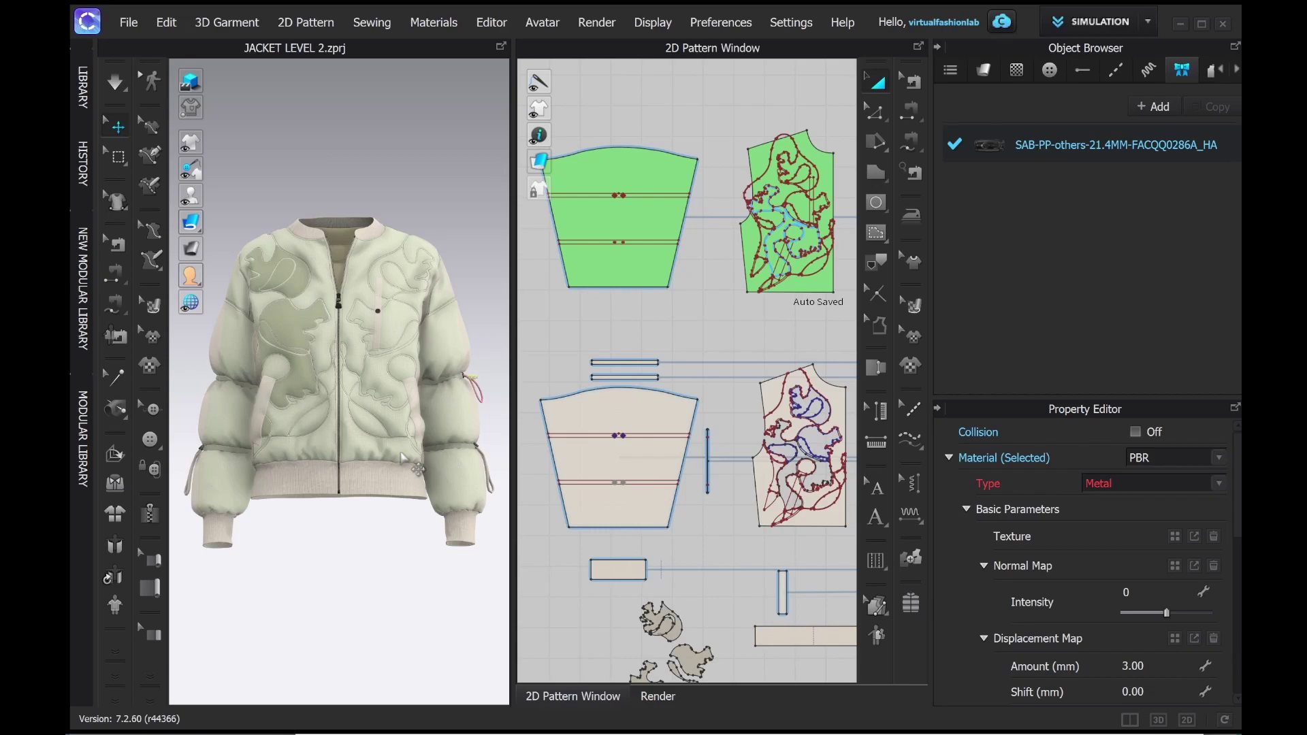
right_drag(401, 457, 327, 449)
scroll(456, 415, up, 8)
click(389, 396)
click(478, 329)
click(408, 413)
drag(441, 433, 275, 460)
drag(431, 393, 383, 399)
right_drag(383, 399, 482, 251)
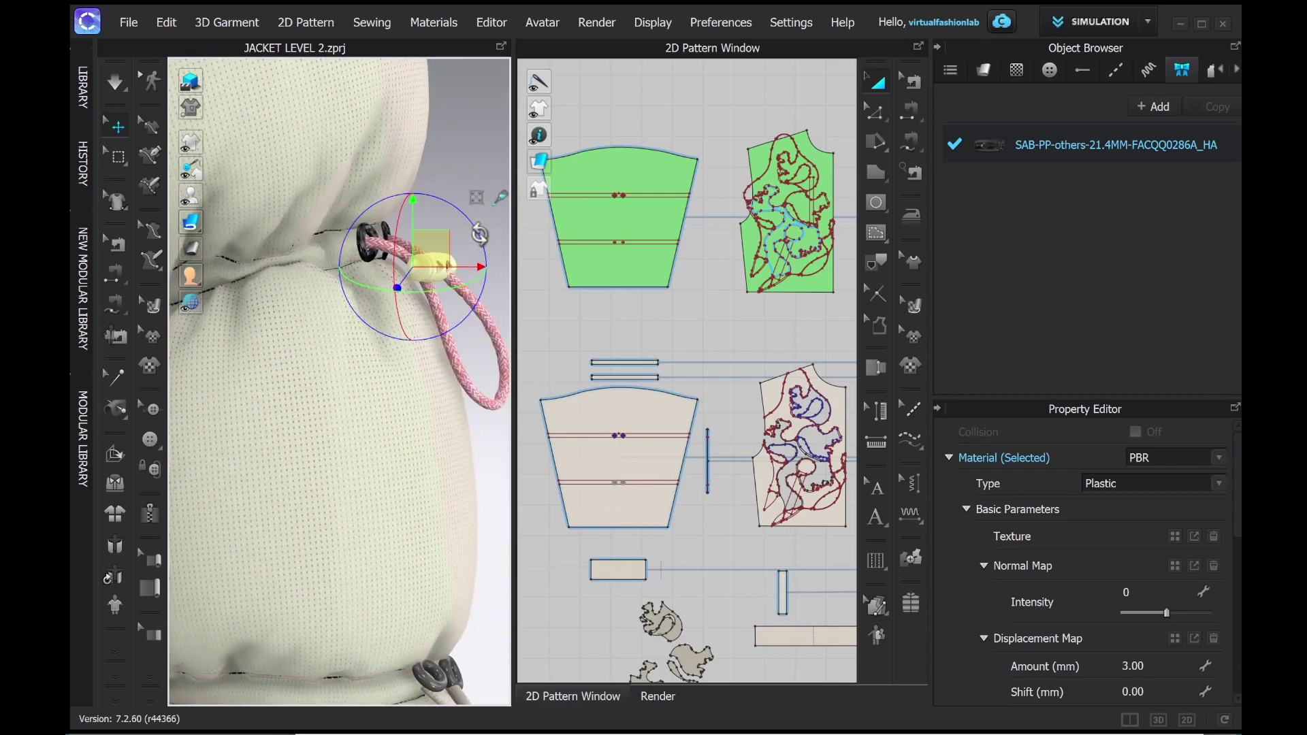
Rotate the cord stopper so it lies across both cord legs in front of the eyelets
key(2)
scroll(409, 382, up, 10)
middle_drag(324, 341, 366, 450)
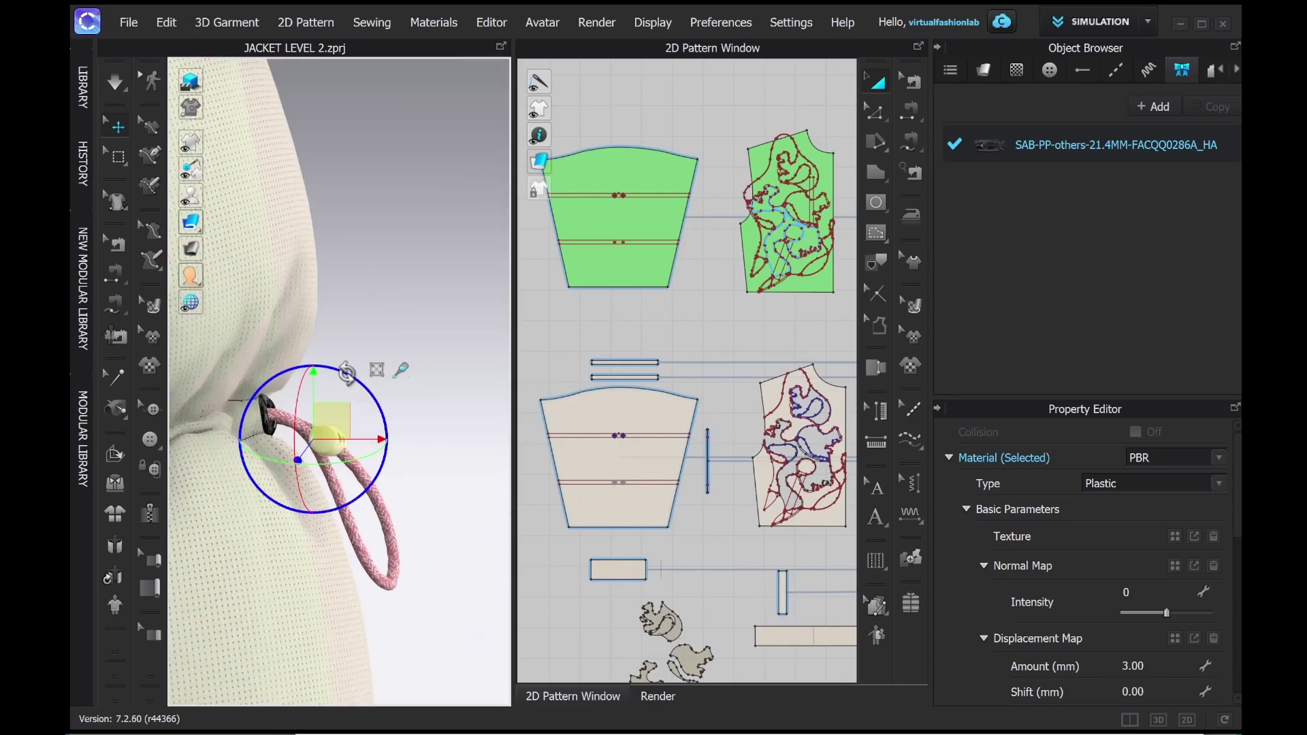
scroll(372, 428, down, 5)
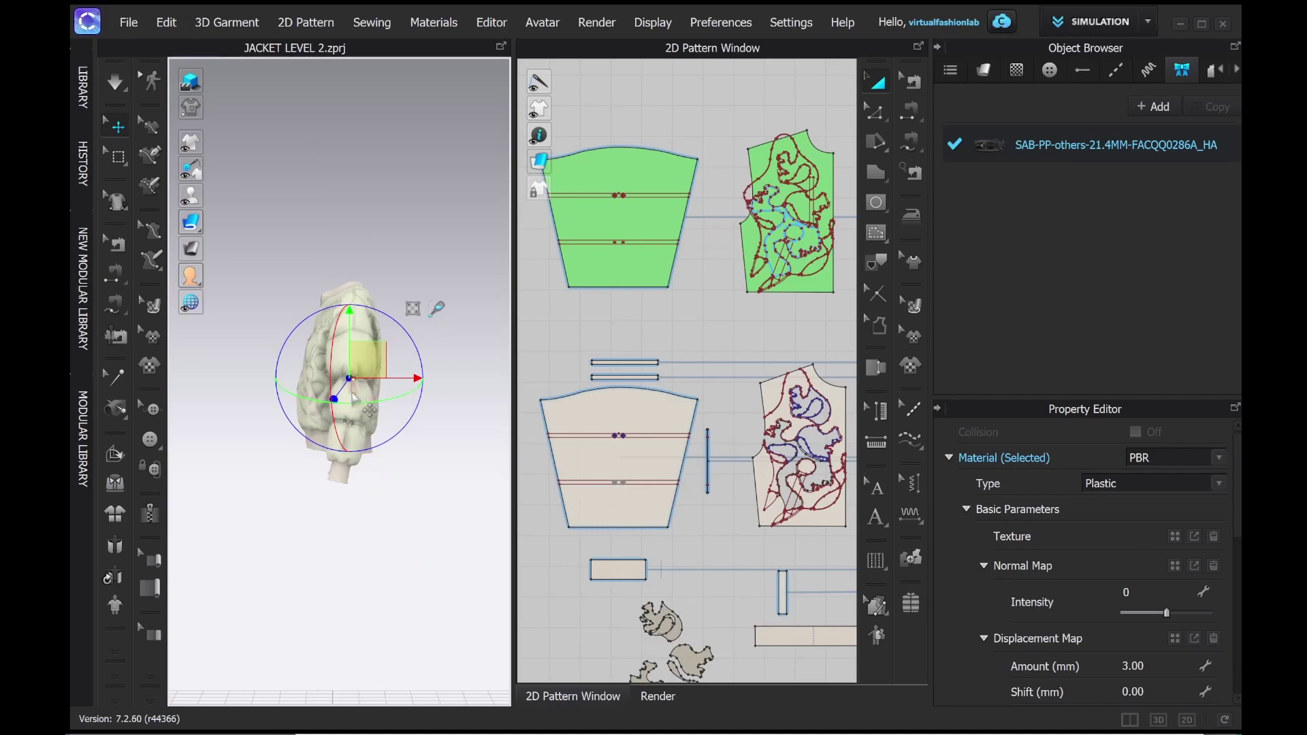
scroll(352, 393, up, 5)
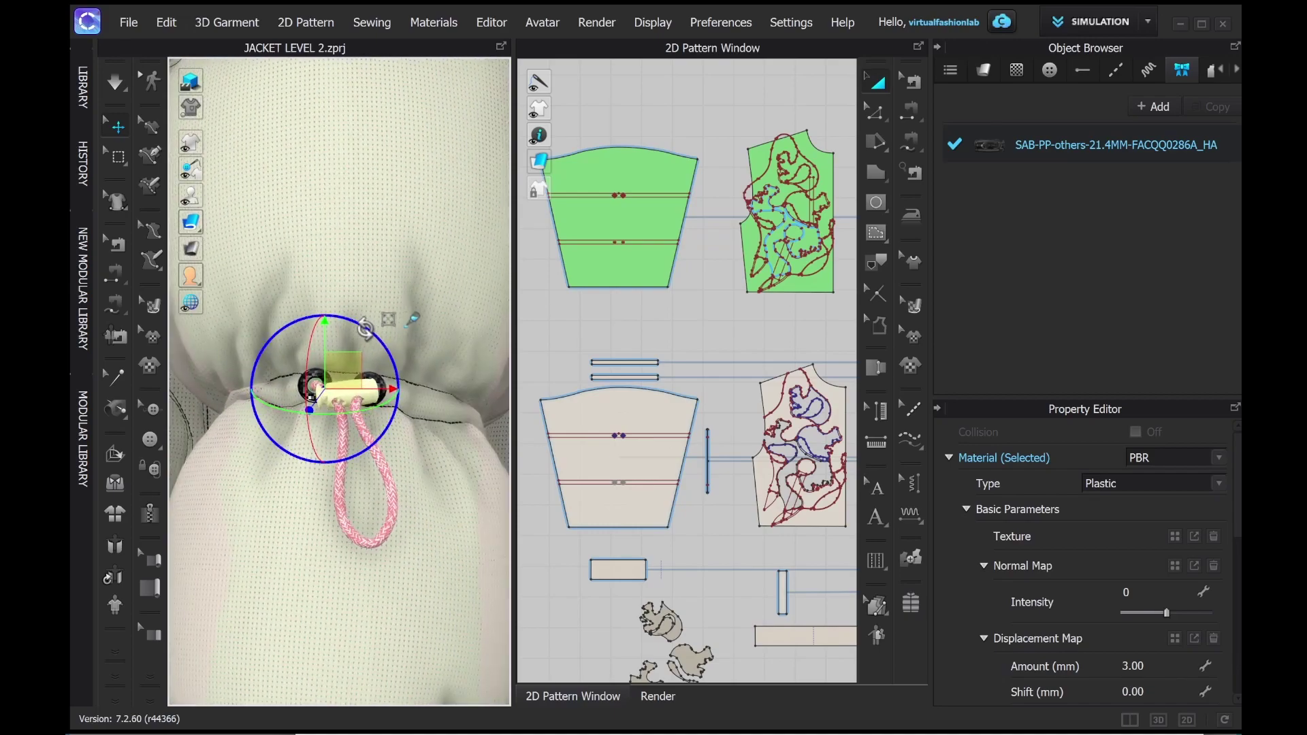
scroll(367, 412, up, 3)
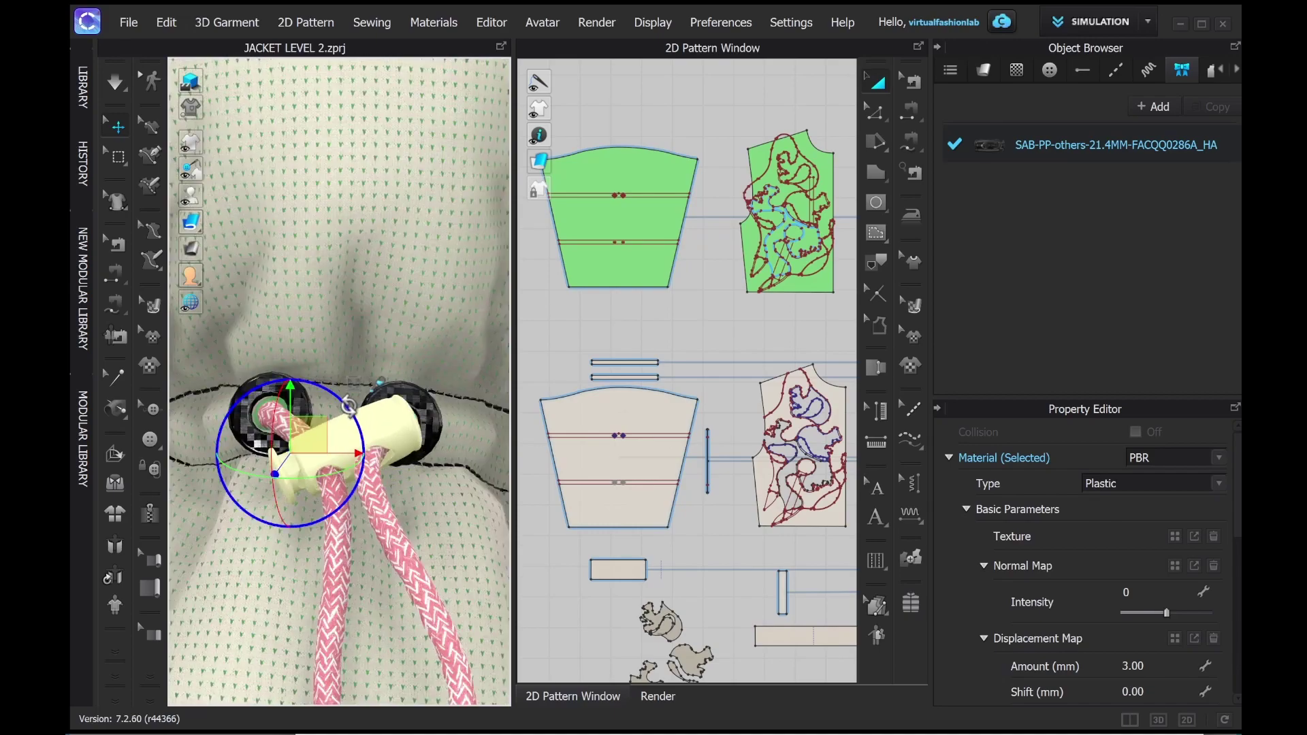
middle_drag(302, 445, 344, 383)
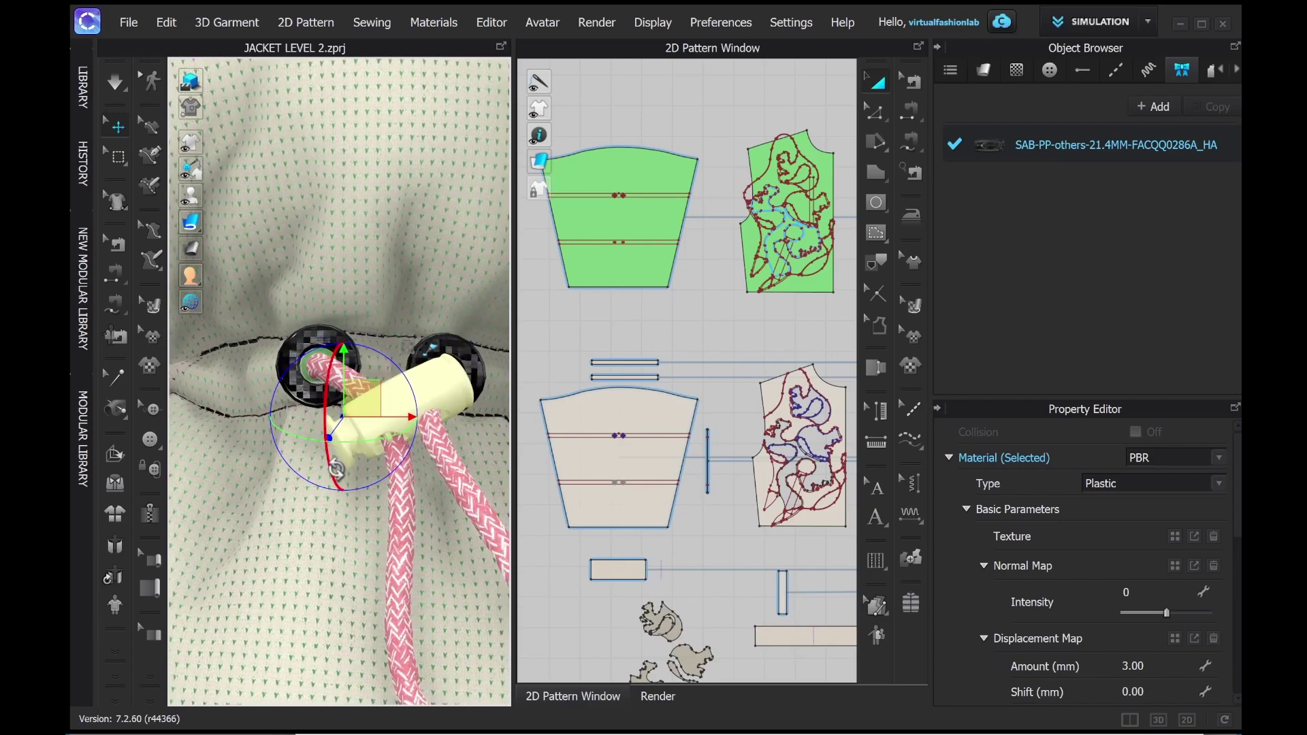
Tilt and shift the cord stopper so the two cord legs run through its holes
right_drag(371, 420, 401, 368)
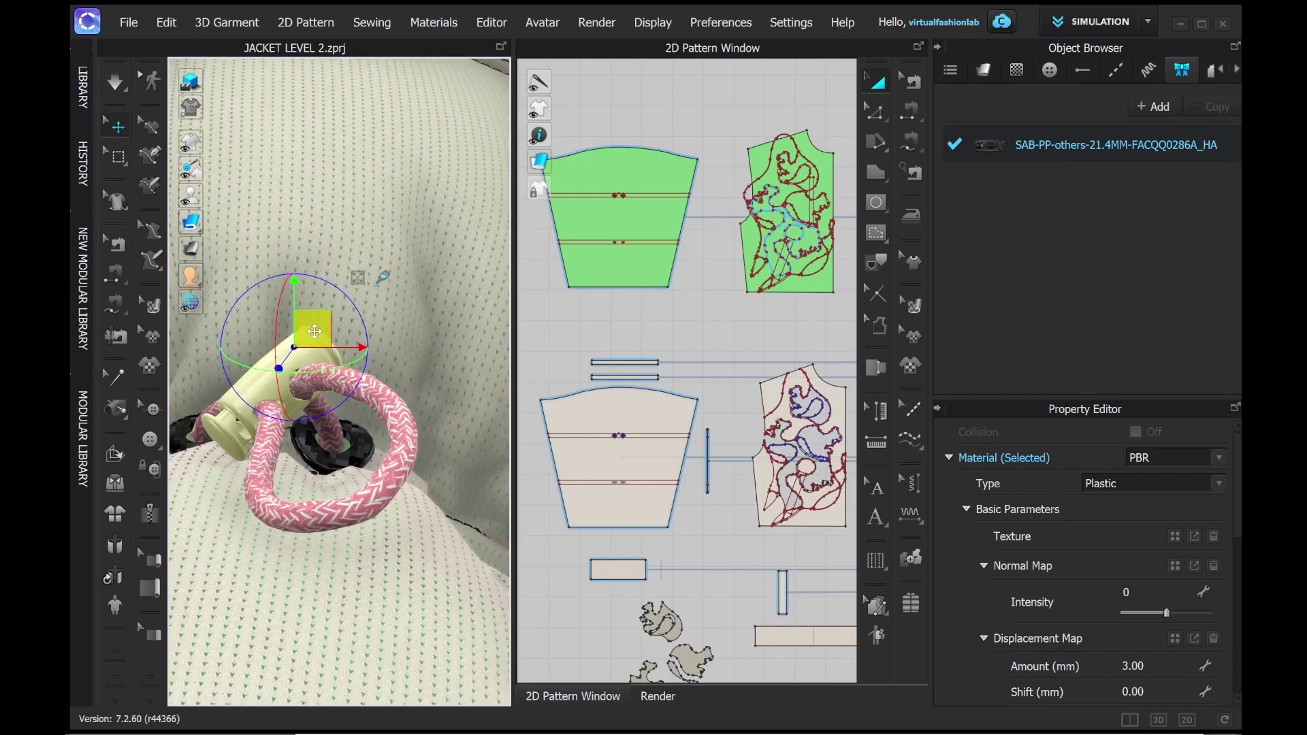
right_drag(314, 333, 467, 555)
drag(466, 553, 465, 542)
scroll(458, 420, up, 8)
scroll(406, 326, down, 7)
right_drag(405, 381, 248, 399)
middle_drag(248, 399, 133, 390)
right_drag(296, 349, 352, 350)
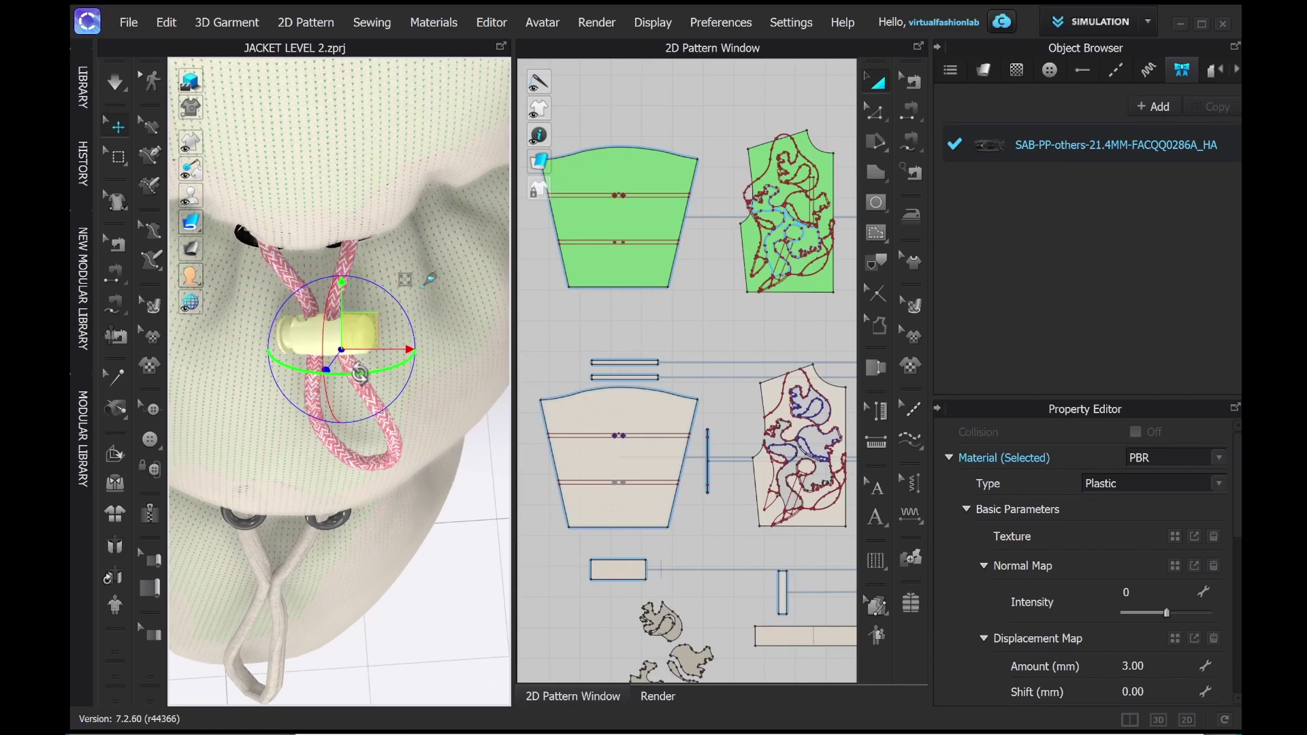
right_drag(355, 371, 385, 385)
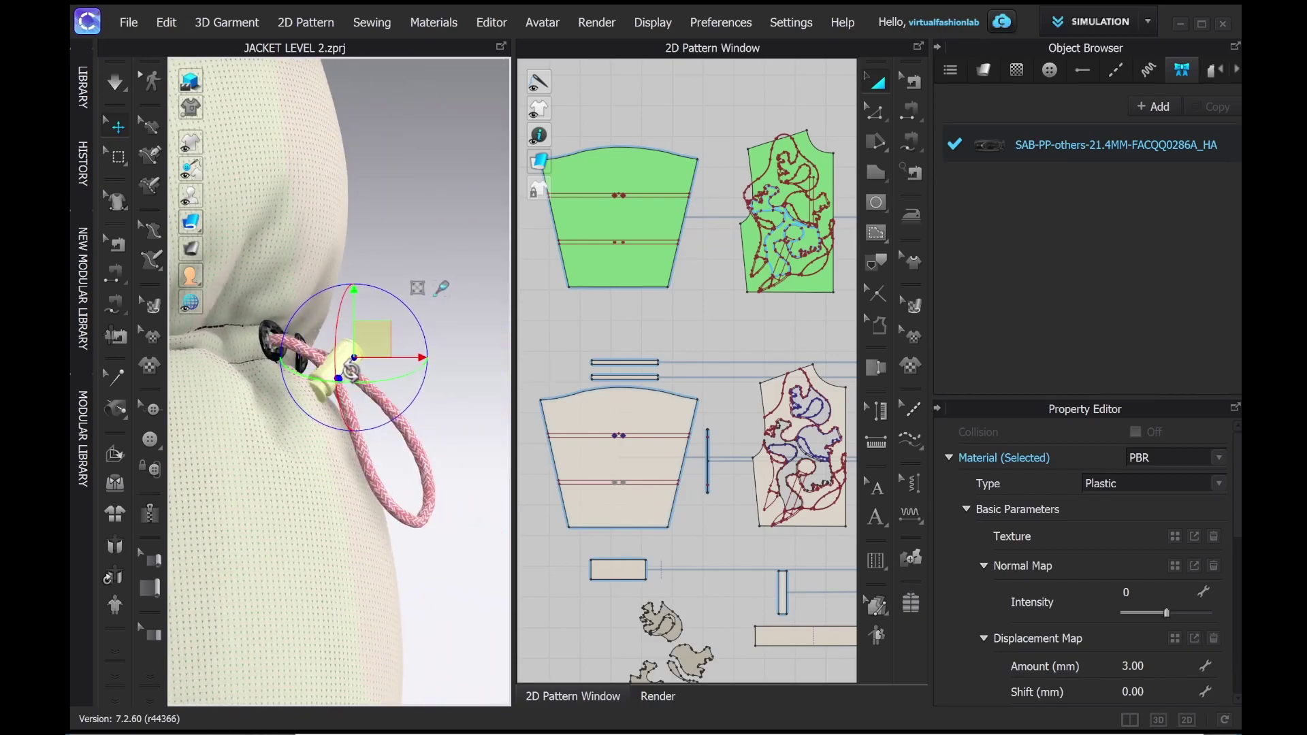
Refine the cord stopper's angle and move it into line with the cord legs beside the sleeve
right_drag(350, 370, 351, 482)
middle_drag(190, 451, 332, 463)
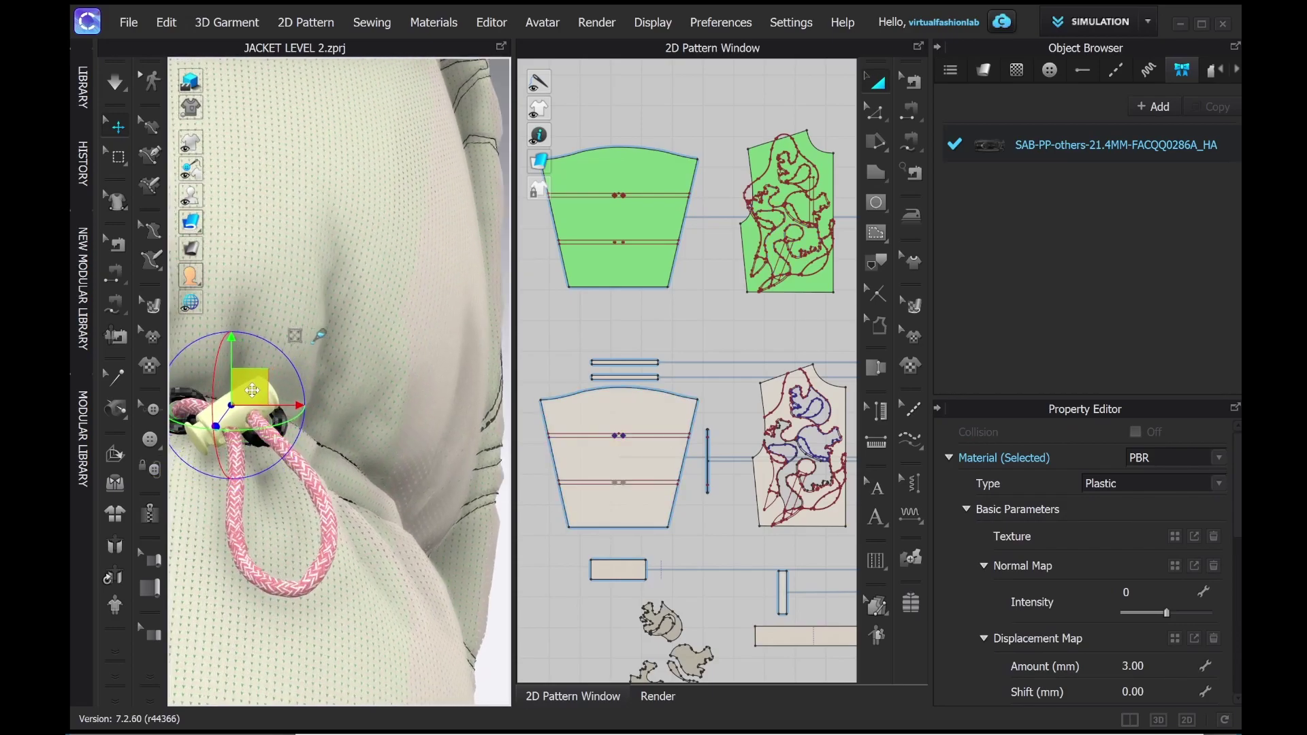
middle_drag(205, 409, 283, 425)
right_drag(283, 424, 340, 381)
middle_drag(299, 360, 281, 428)
Hide the sleeve pieces around the cord stopper to expose the stopper, eyelets and loop
right_drag(378, 533, 461, 599)
click(211, 589)
key(shift+q)
click(204, 581)
key(shift+q)
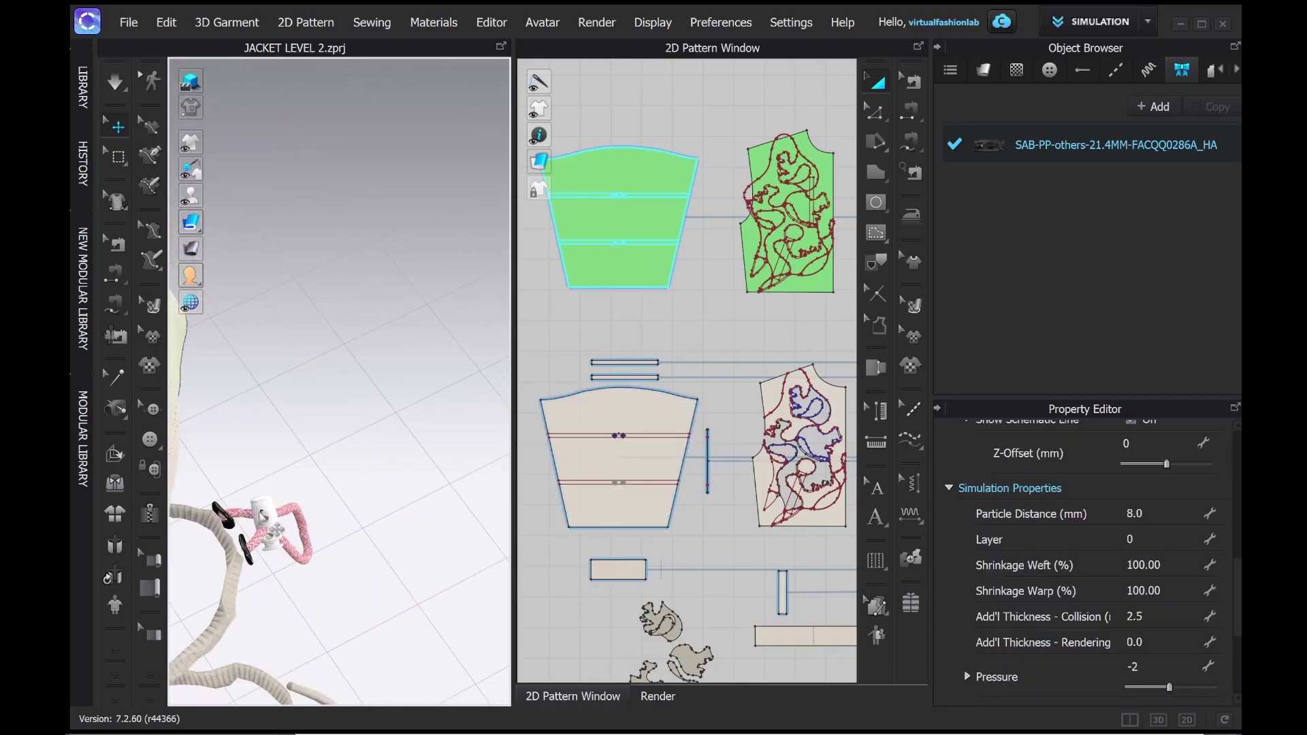
scroll(292, 531, down, 3)
middle_drag(271, 530, 298, 399)
Inspect the cord stopper's holes against the cord legs and hide the lining piece blocking the view
click(300, 510)
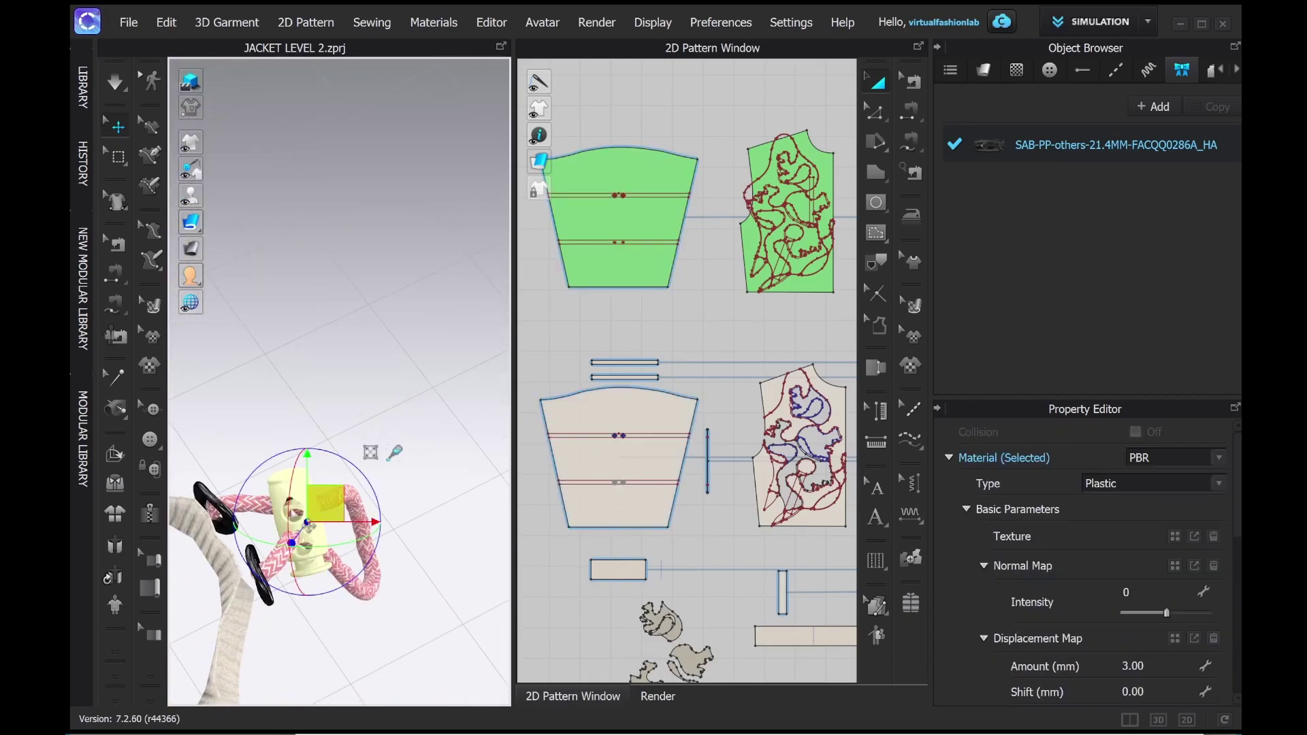
right_drag(276, 357, 253, 531)
scroll(286, 496, up, 4)
right_drag(309, 467, 341, 496)
scroll(320, 375, up, 3)
right_drag(319, 371, 401, 365)
click(405, 359)
key(shift+q)
scroll(407, 381, down, 2)
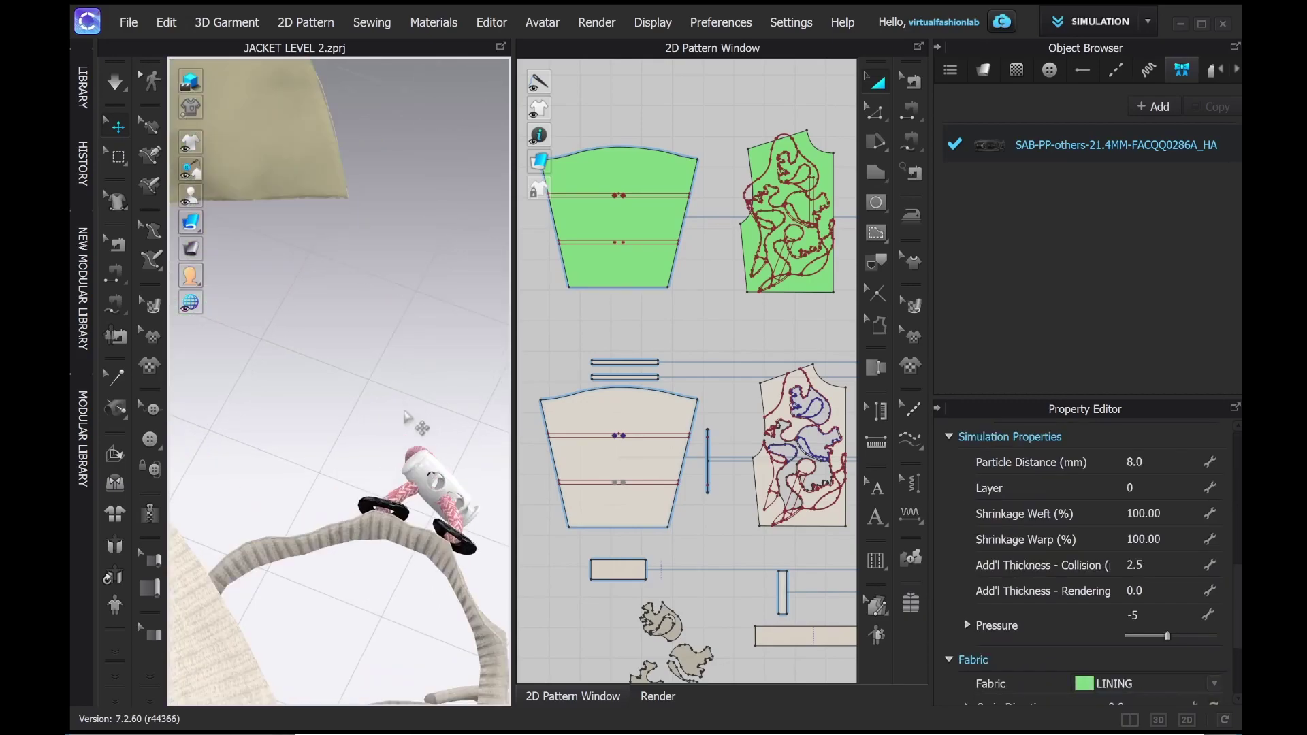
Reselect the cord stopper and reposition it just below the eyelets, where the two cord legs meet
click(446, 490)
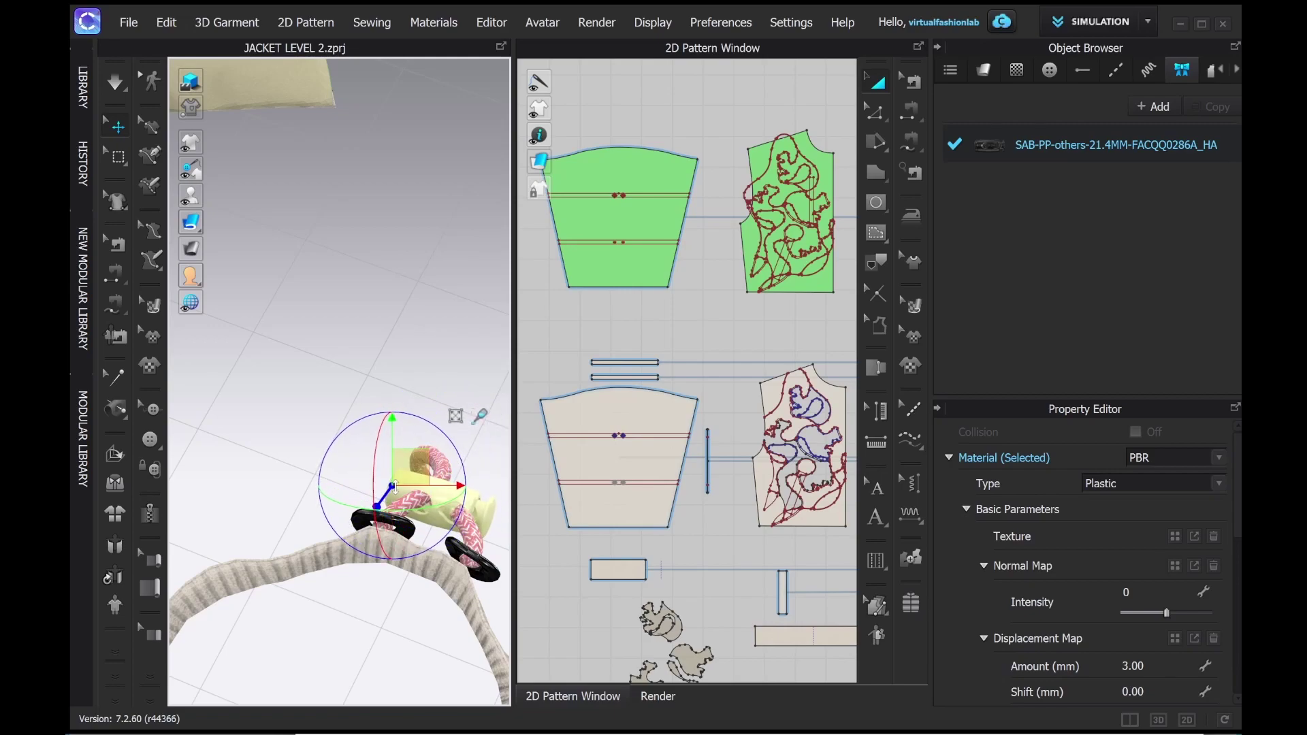
key(2)
scroll(408, 340, down, 6)
middle_drag(472, 602, 376, 457)
key(2)
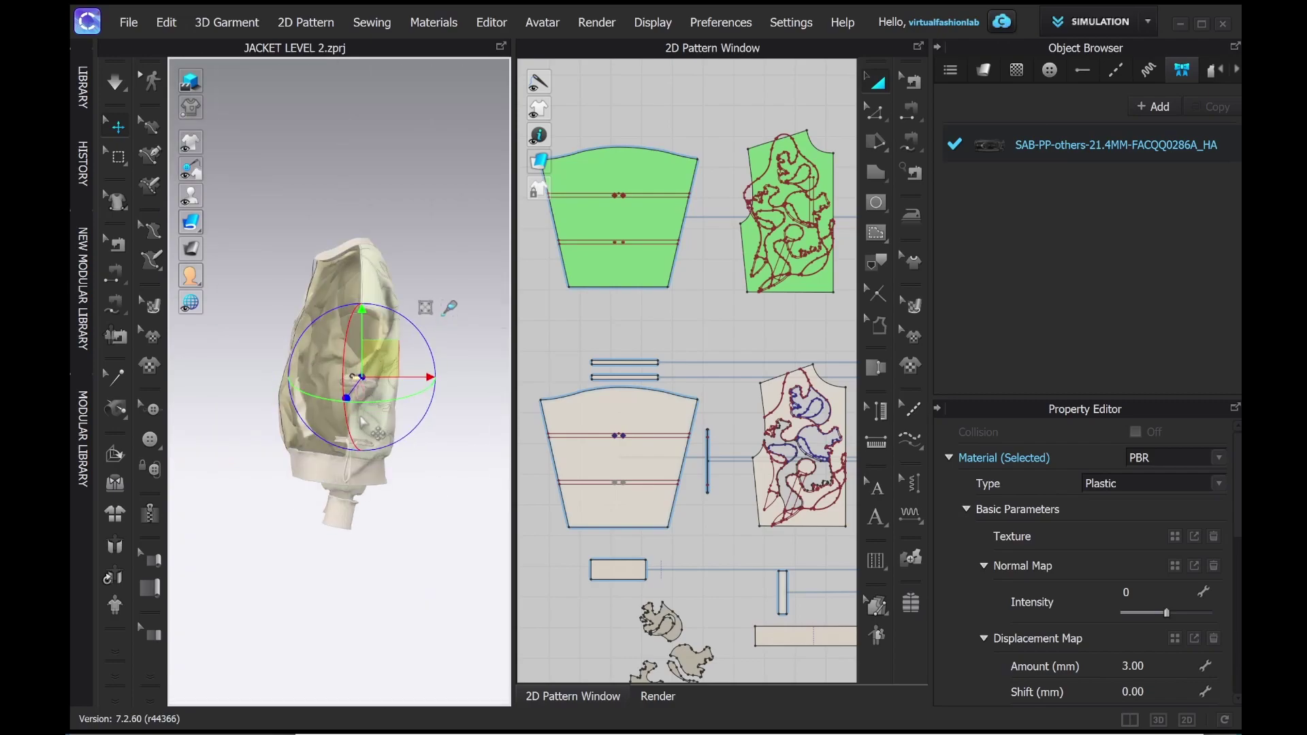
scroll(357, 367, down, 7)
drag(443, 584, 397, 630)
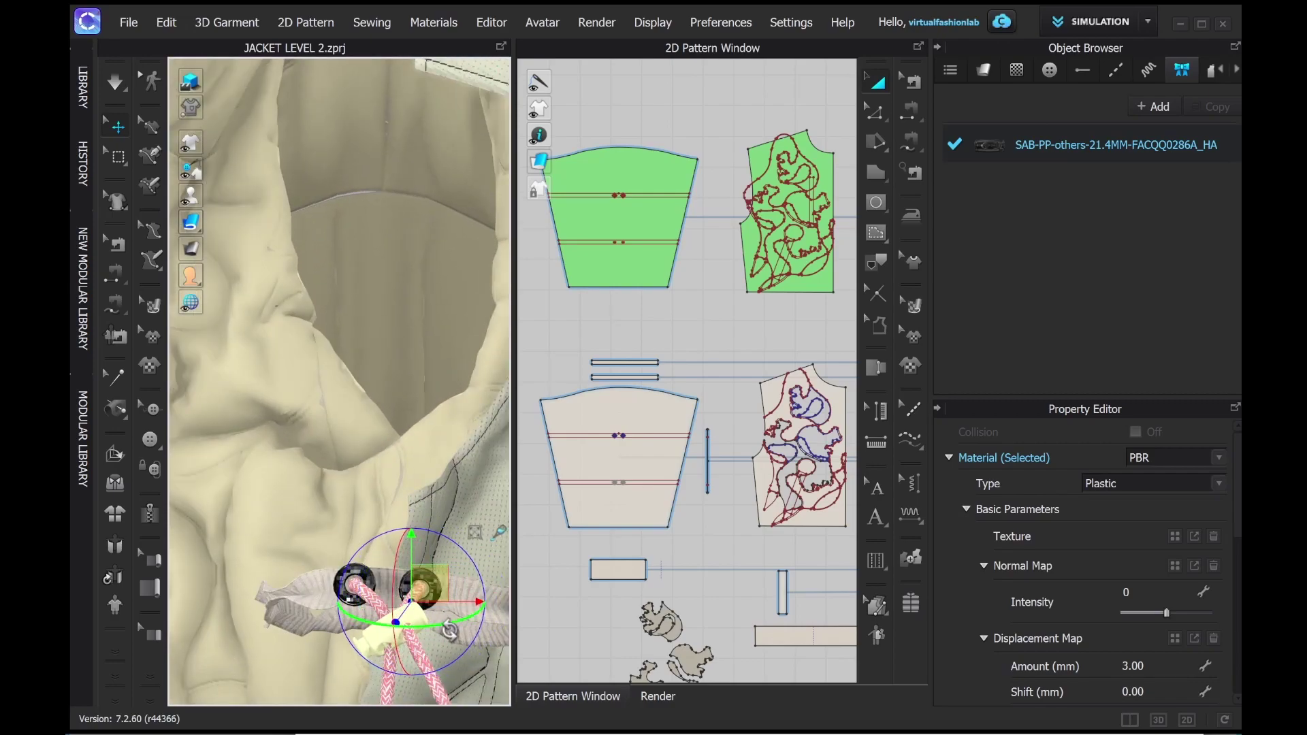
scroll(422, 476, up, 6)
scroll(409, 429, down, 5)
scroll(451, 452, up, 5)
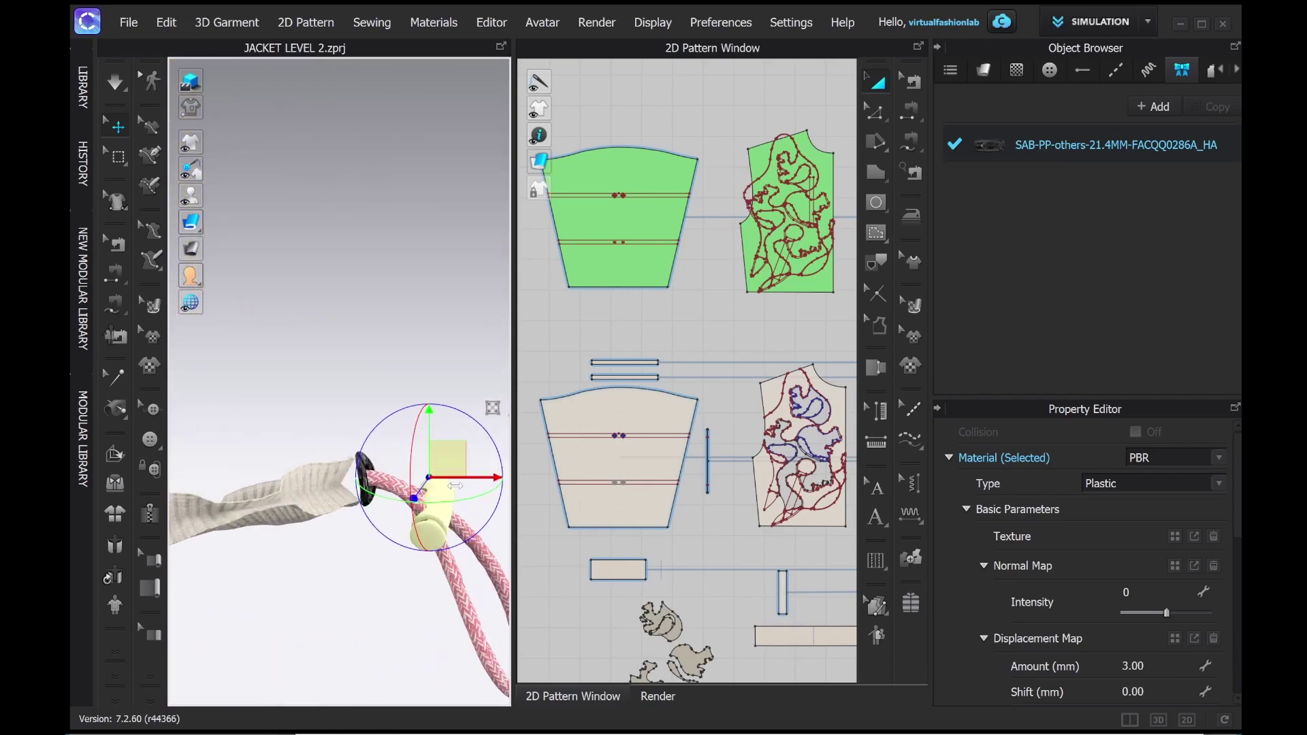
Examine the cord stopper's fit on the cord legs and its position beside the sleeve casing from several angles
key(2)
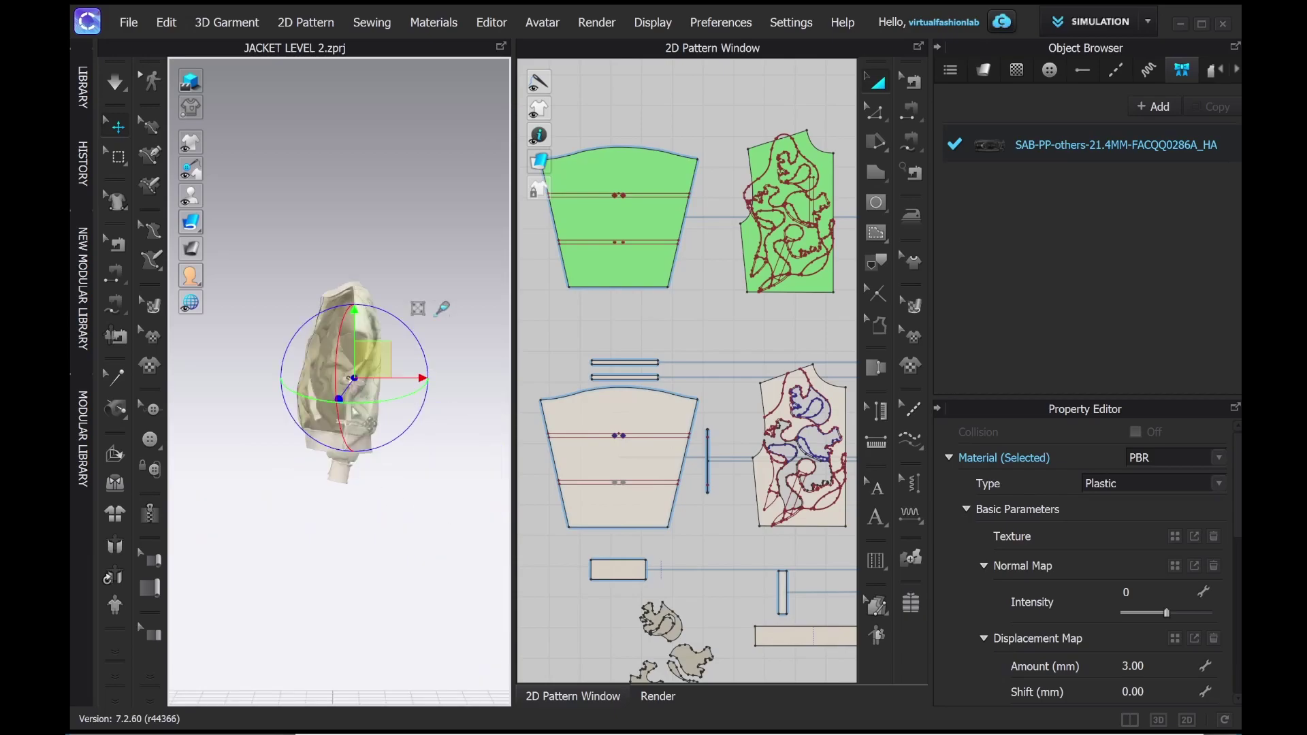
scroll(385, 371, up, 6)
mouse_move(443, 426)
mouse_down()
mouse_move(429, 438)
mouse_move(441, 443)
mouse_up()
right_drag(439, 490, 293, 443)
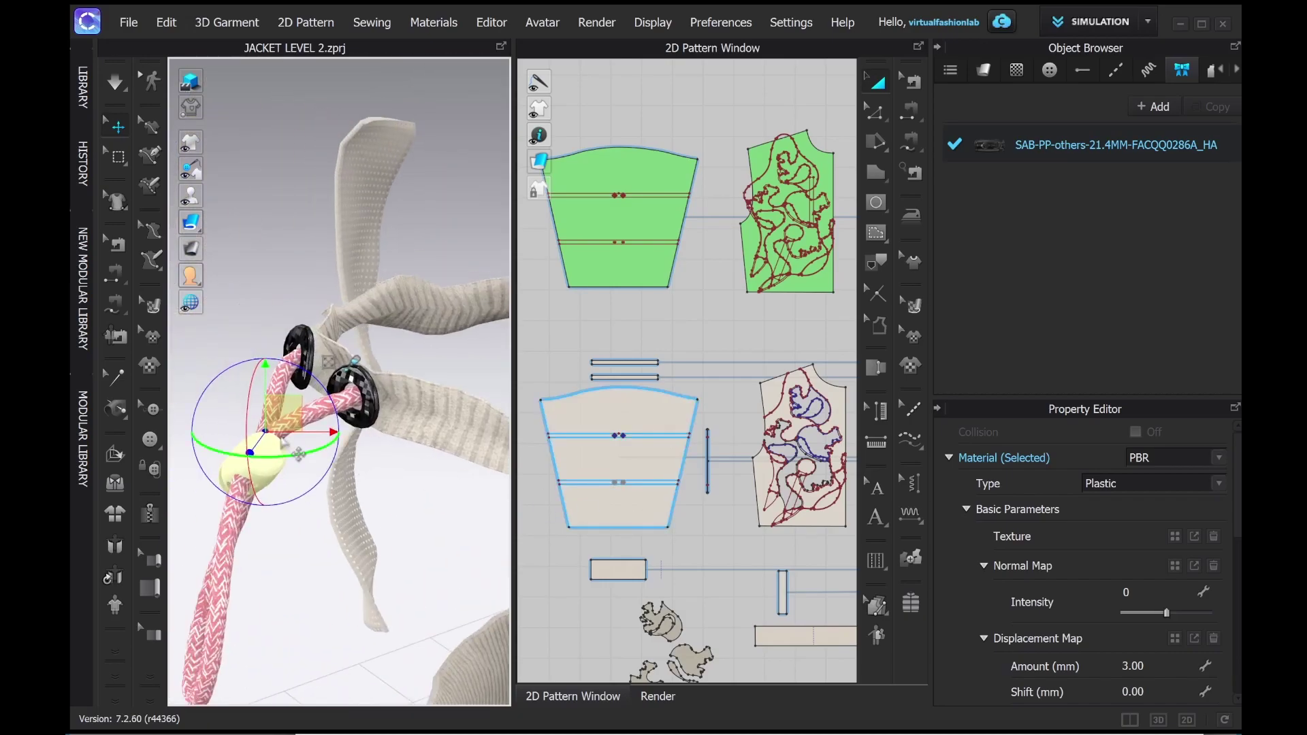
scroll(293, 441, down, 5)
scroll(340, 456, up, 5)
scroll(384, 477, down, 2)
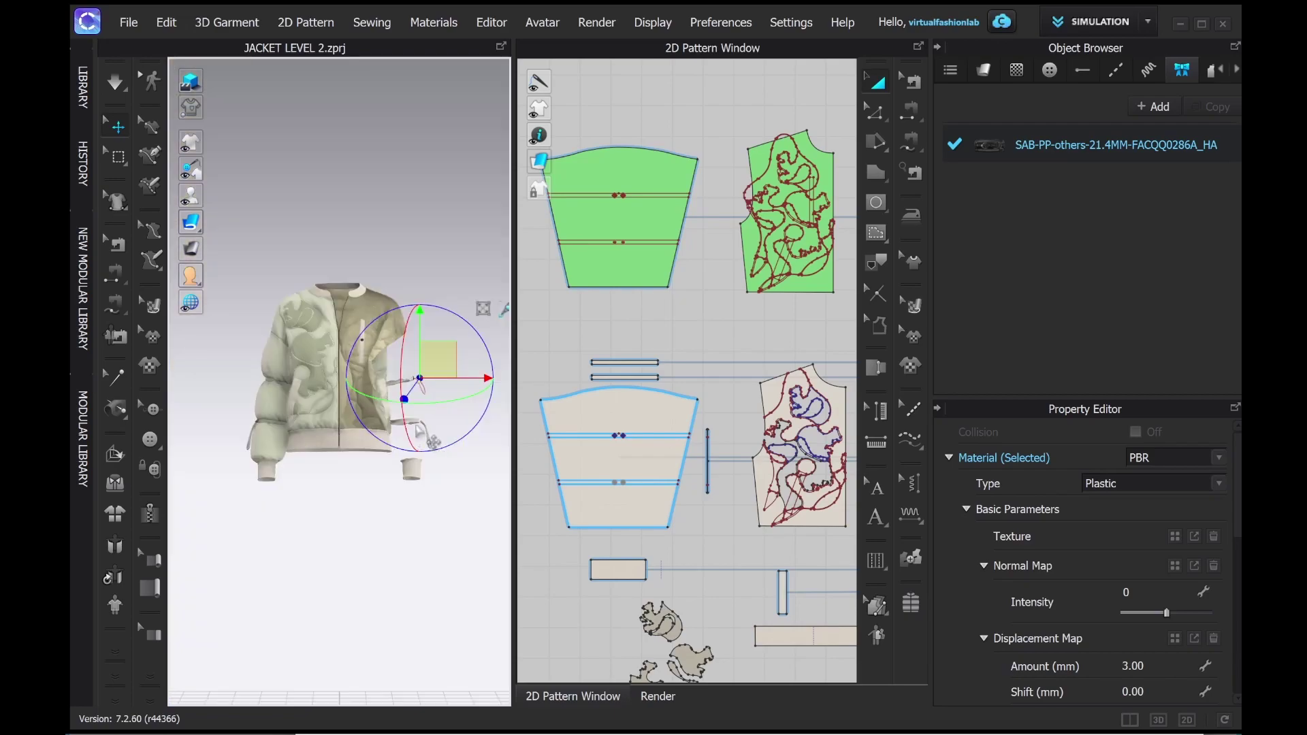
scroll(417, 426, up, 5)
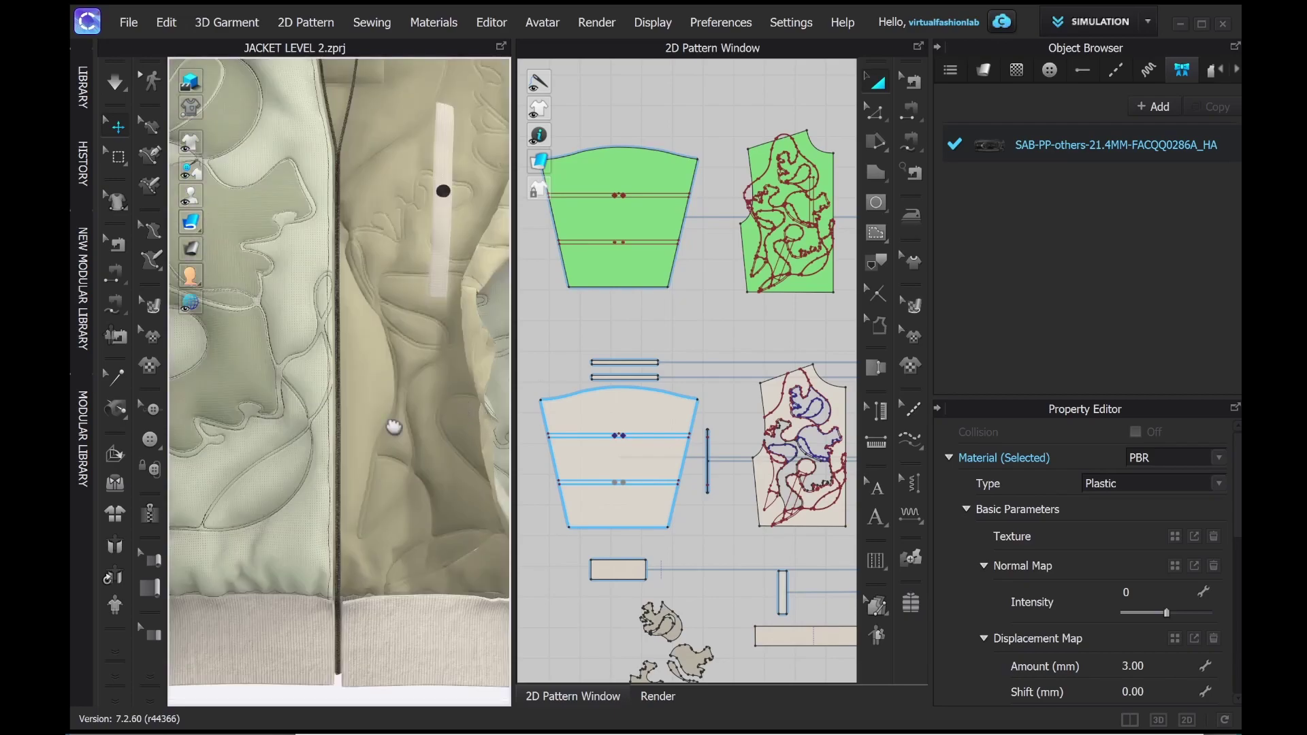
middle_drag(446, 408, 291, 434)
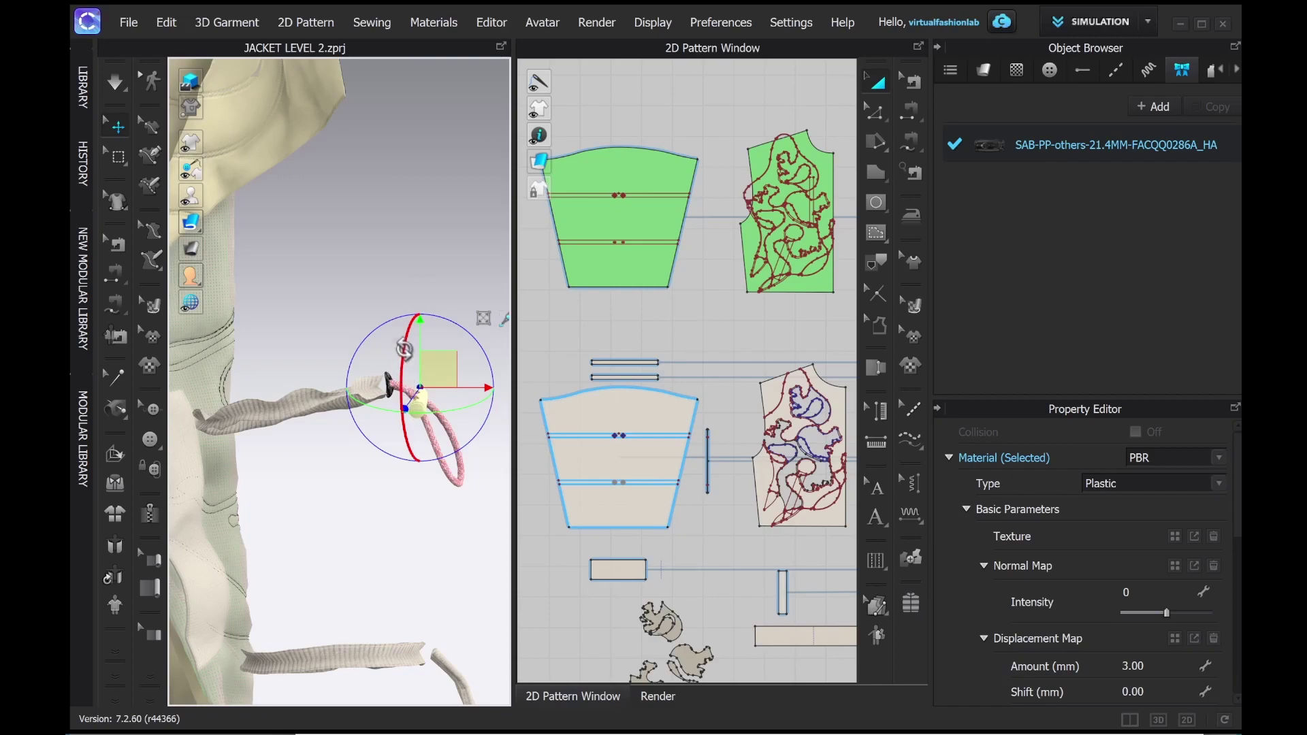
right_drag(463, 403, 411, 413)
scroll(385, 400, down, 5)
scroll(360, 385, up, 5)
middle_drag(341, 429, 333, 439)
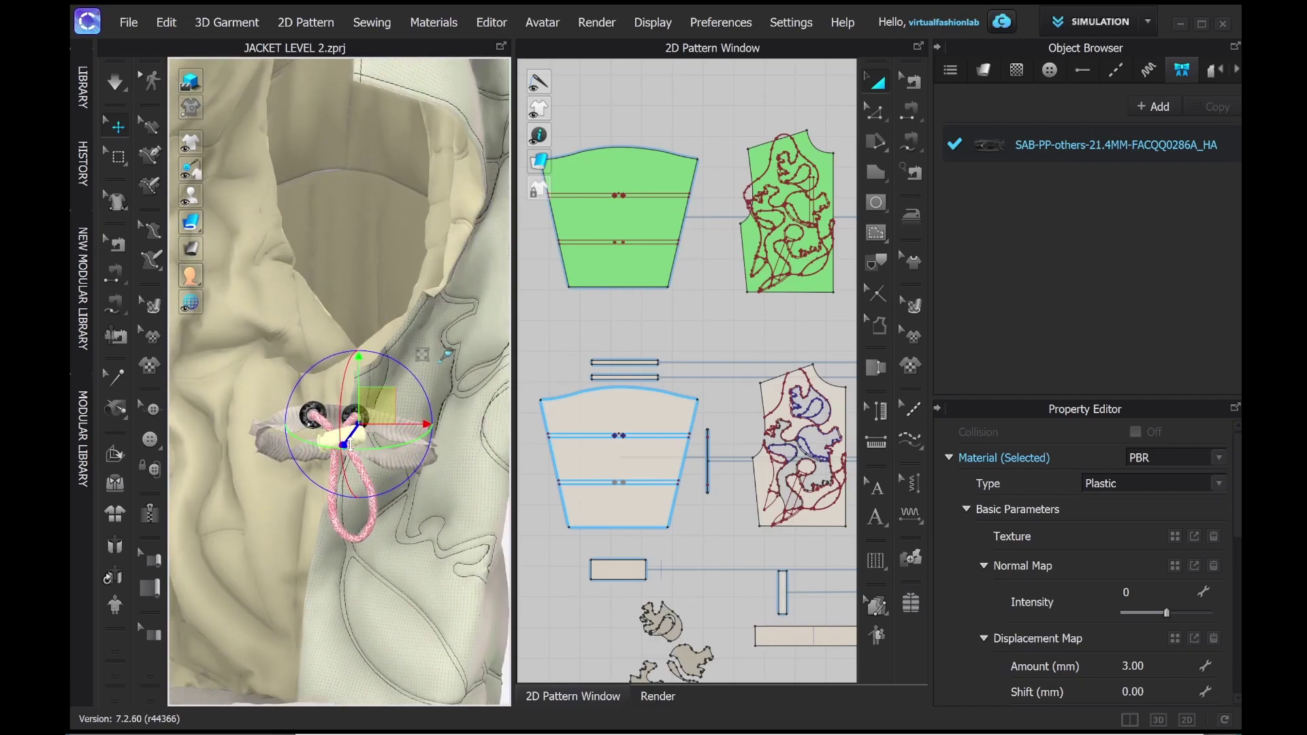
scroll(415, 541, down, 5)
scroll(345, 381, up, 3)
right_drag(344, 382, 402, 449)
scroll(406, 469, up, 4)
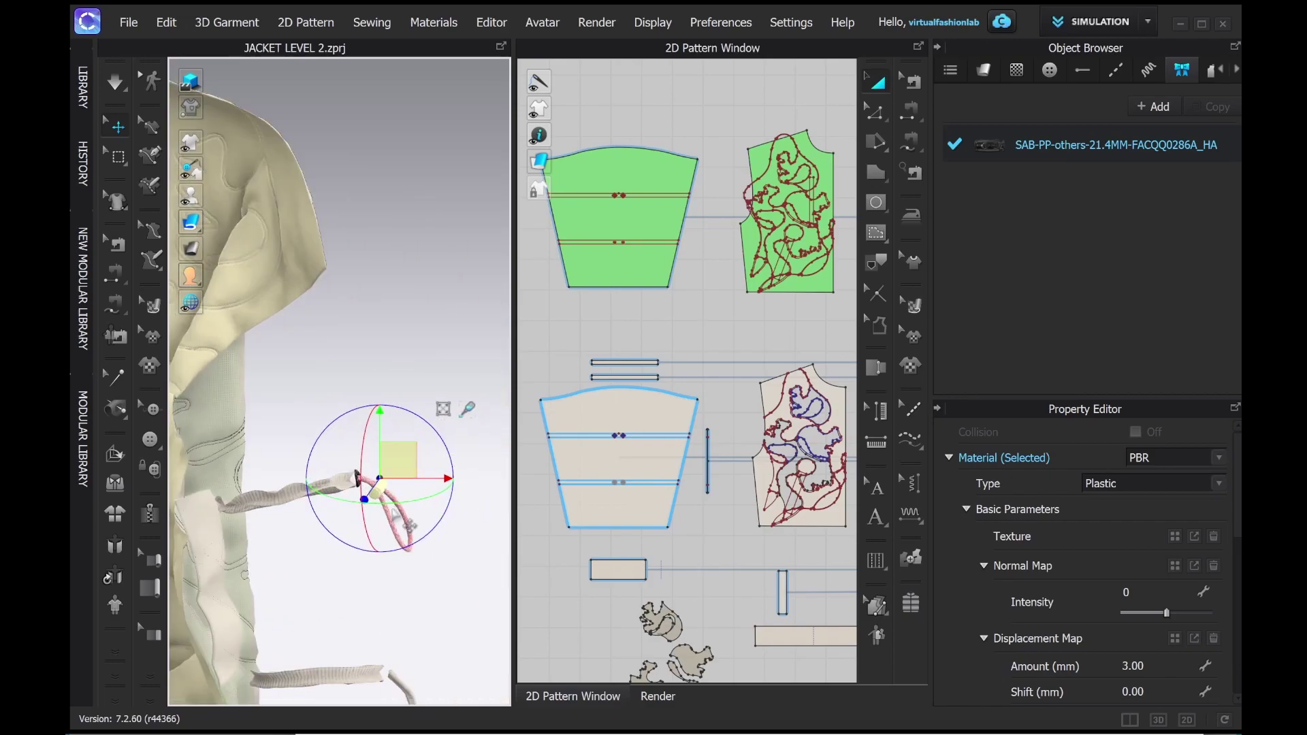
Shift the cord stopper slightly along the cord legs, away from the eyelets
scroll(360, 411, up, 5)
key(space)
key(space)
right_drag(451, 539, 326, 642)
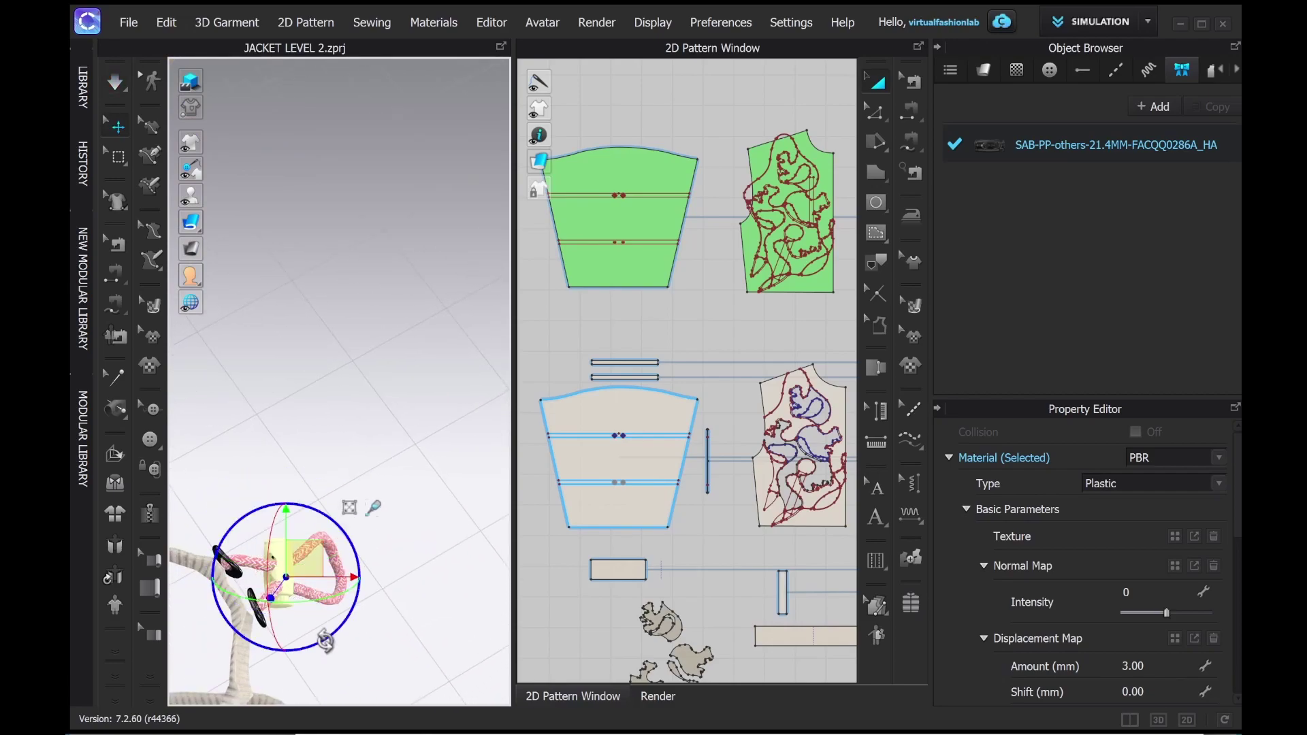
drag(307, 559, 318, 558)
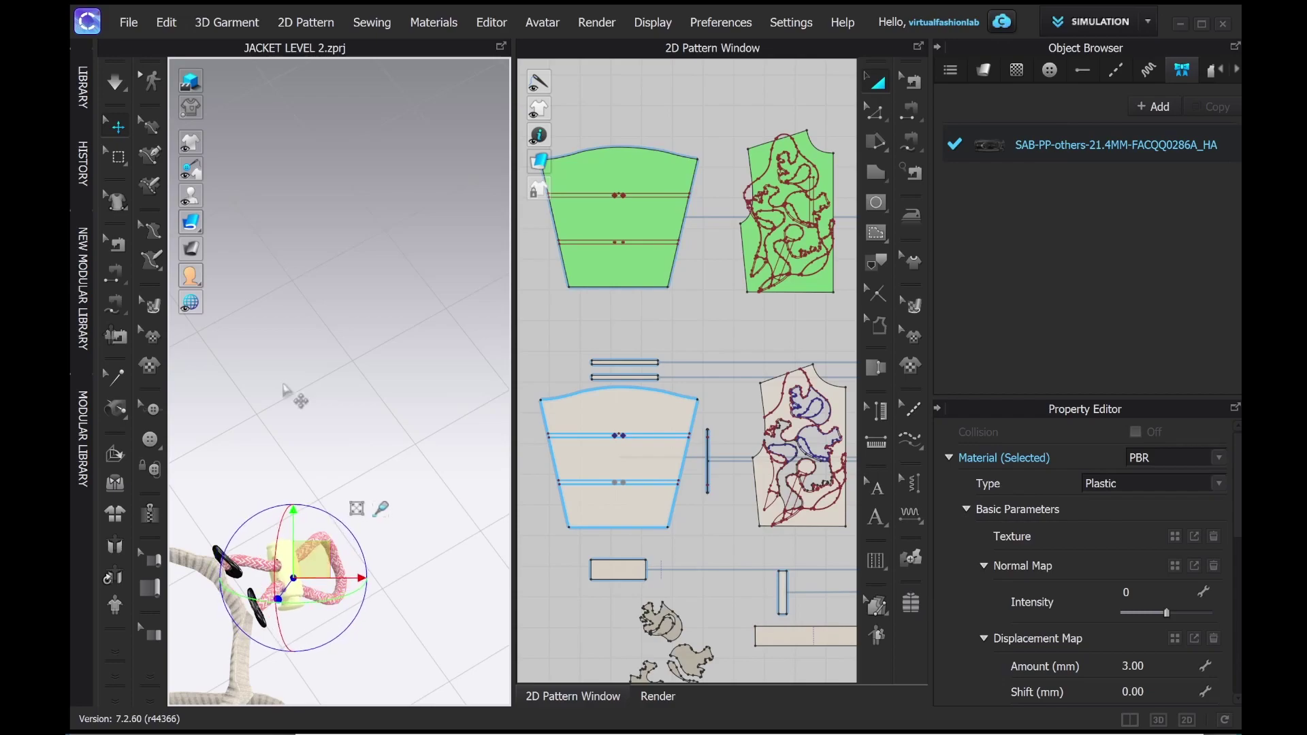
Show all hidden garment pieces again and check the cord stopper against the complete sleeve
click(284, 388)
key(2)
key(shift+c)
scroll(429, 310, up, 6)
right_drag(423, 344, 422, 446)
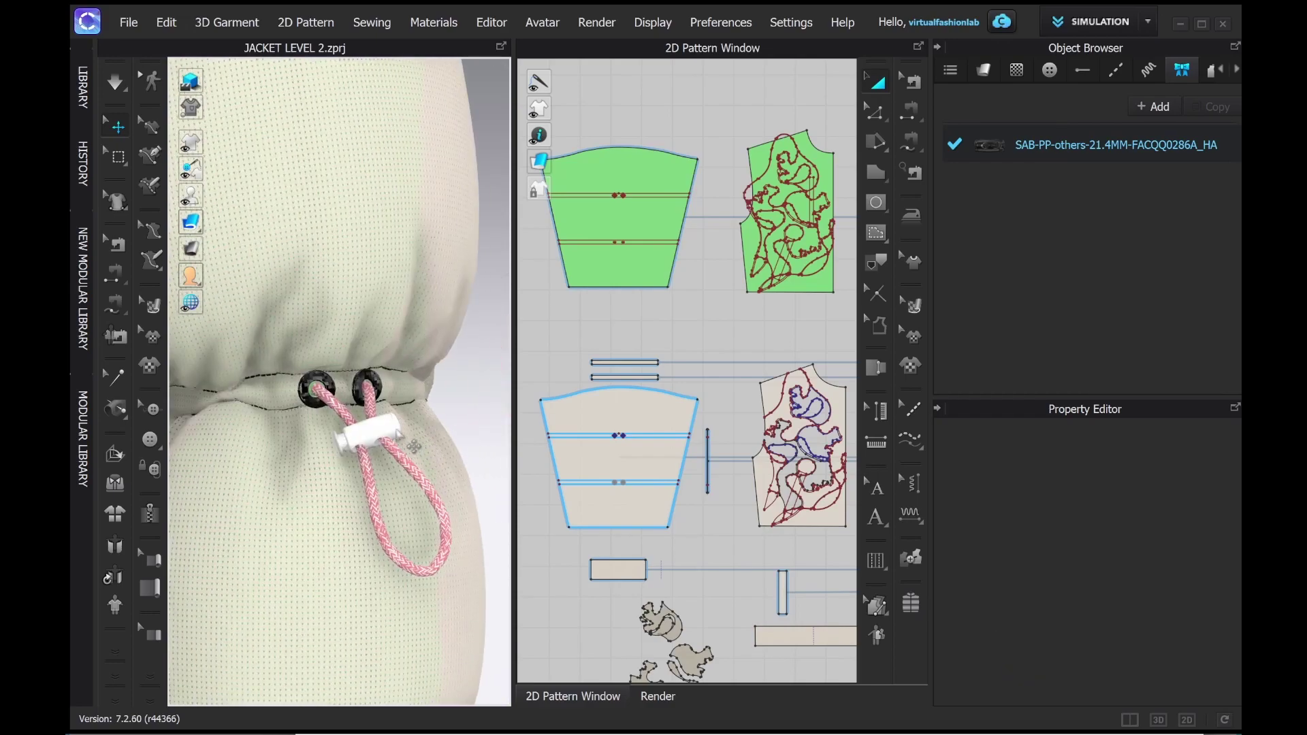
click(378, 439)
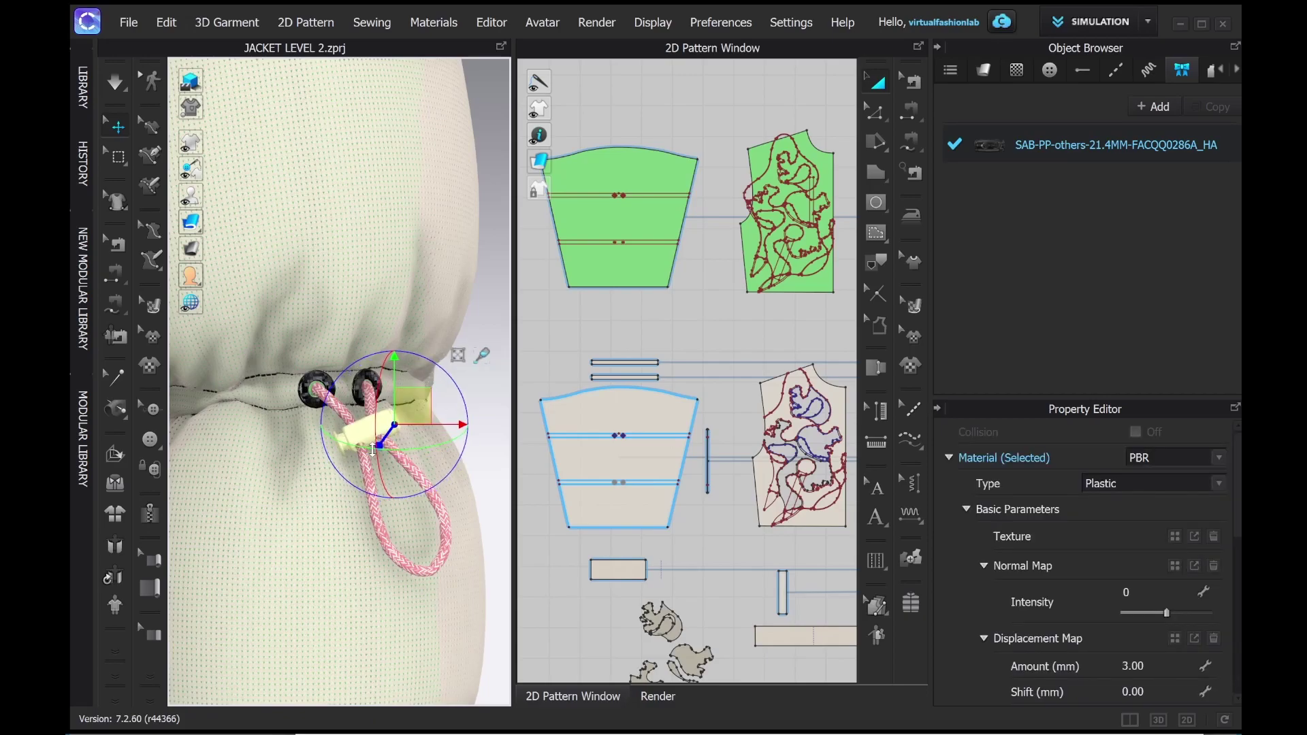
click(486, 315)
key(2)
scroll(443, 402, up, 4)
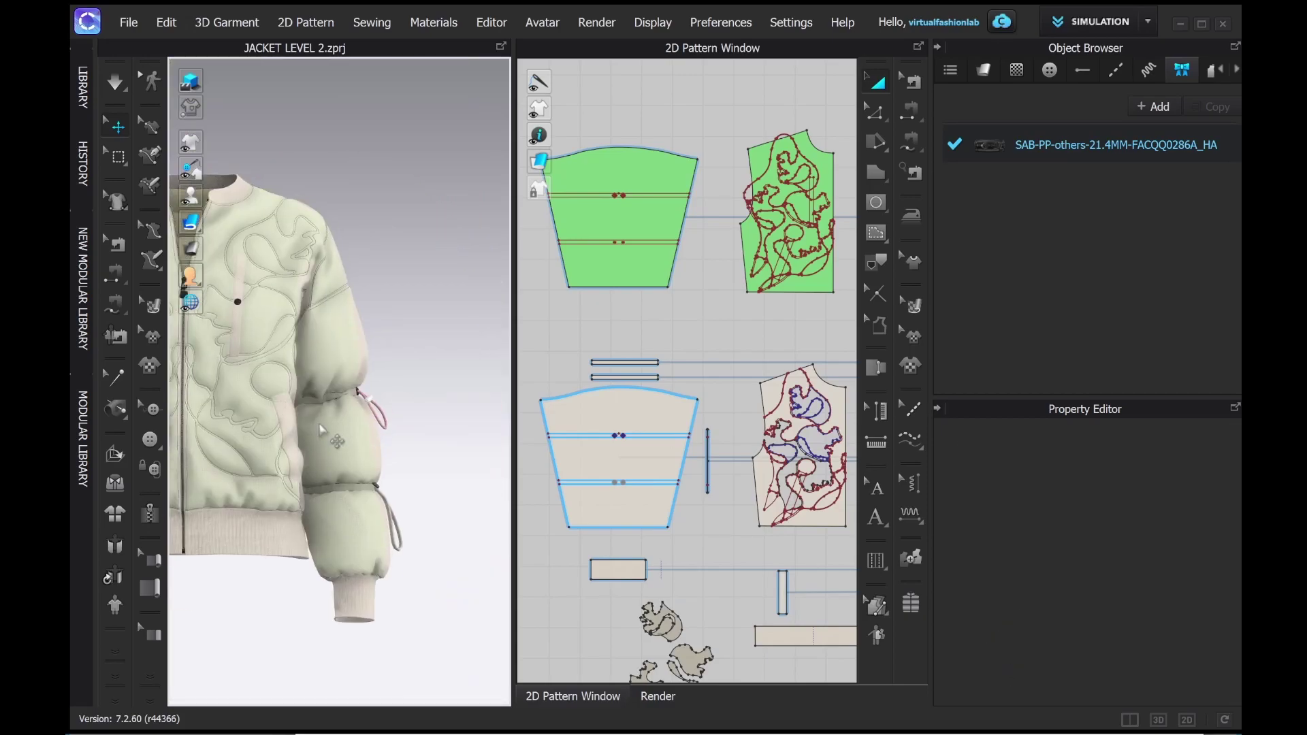
Apply a dark texture image to the material of the SAB-PP-others-21.4MM-FACQQ0286A_HA cord stopper
click(1093, 145)
scroll(1237, 536, down, 5)
drag(1237, 536, 1237, 534)
click(1174, 505)
double_click(240, 154)
middle_drag(439, 417, 365, 378)
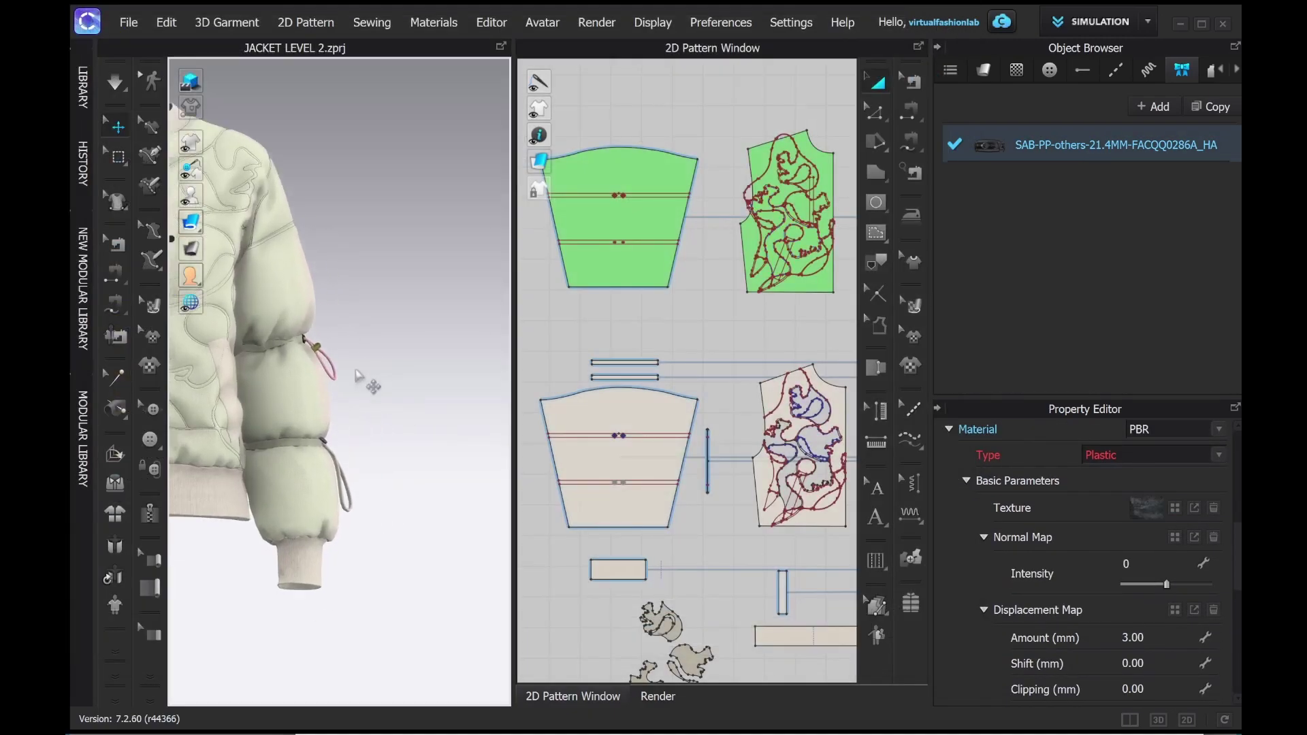
Change the cord stopper's material type and enter 75 for its surface parameter
scroll(365, 377, up, 5)
click(1121, 460)
click(1103, 626)
click(356, 315)
middle_drag(355, 315, 276, 360)
drag(1237, 515, 1161, 664)
text(75)
key(Return)
Select the EYELET fabric and set two of its reflection parameters to 75
click(983, 69)
click(1034, 368)
scroll(1237, 604, down, 3)
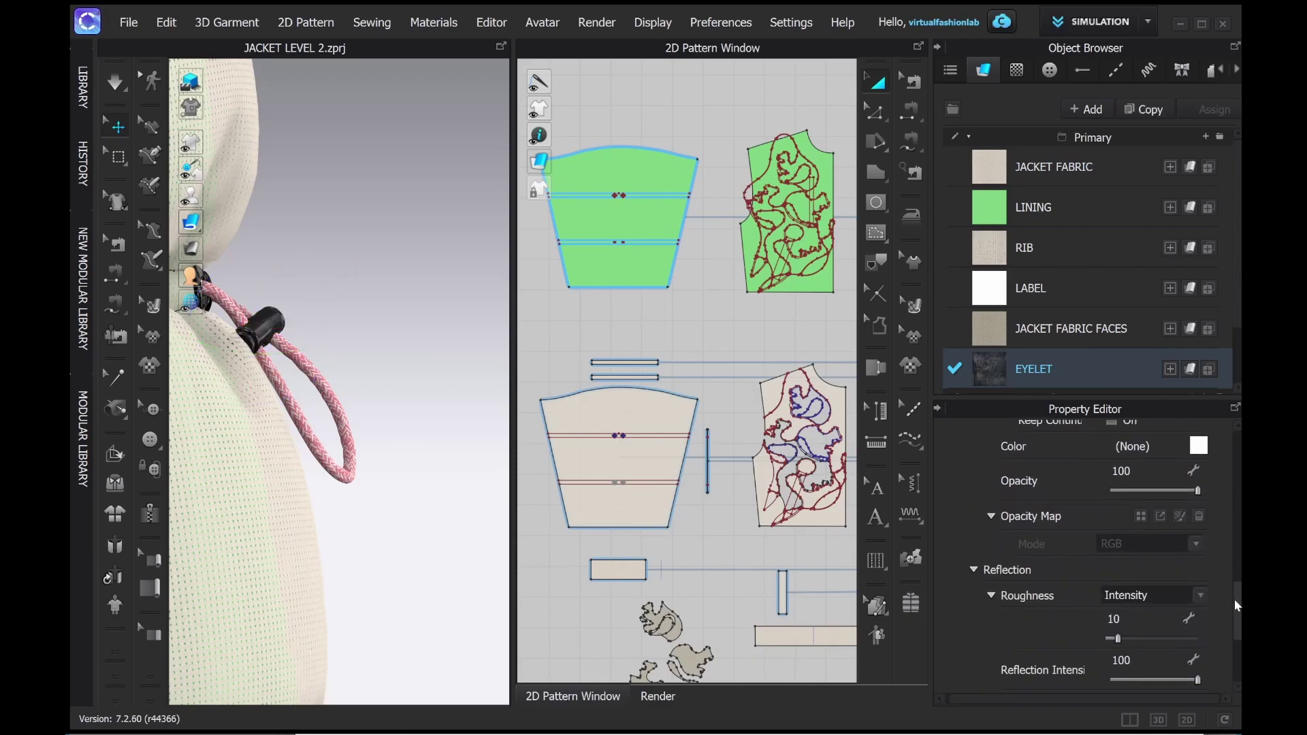
drag(1237, 605, 1238, 625)
click(1130, 577)
text(75)
key(Tab)
text(75)
key(Return)
Frame the cord stopper and loop on the sleeve and render that view
click(353, 379)
right_drag(353, 379, 415, 381)
click(673, 699)
click(878, 87)
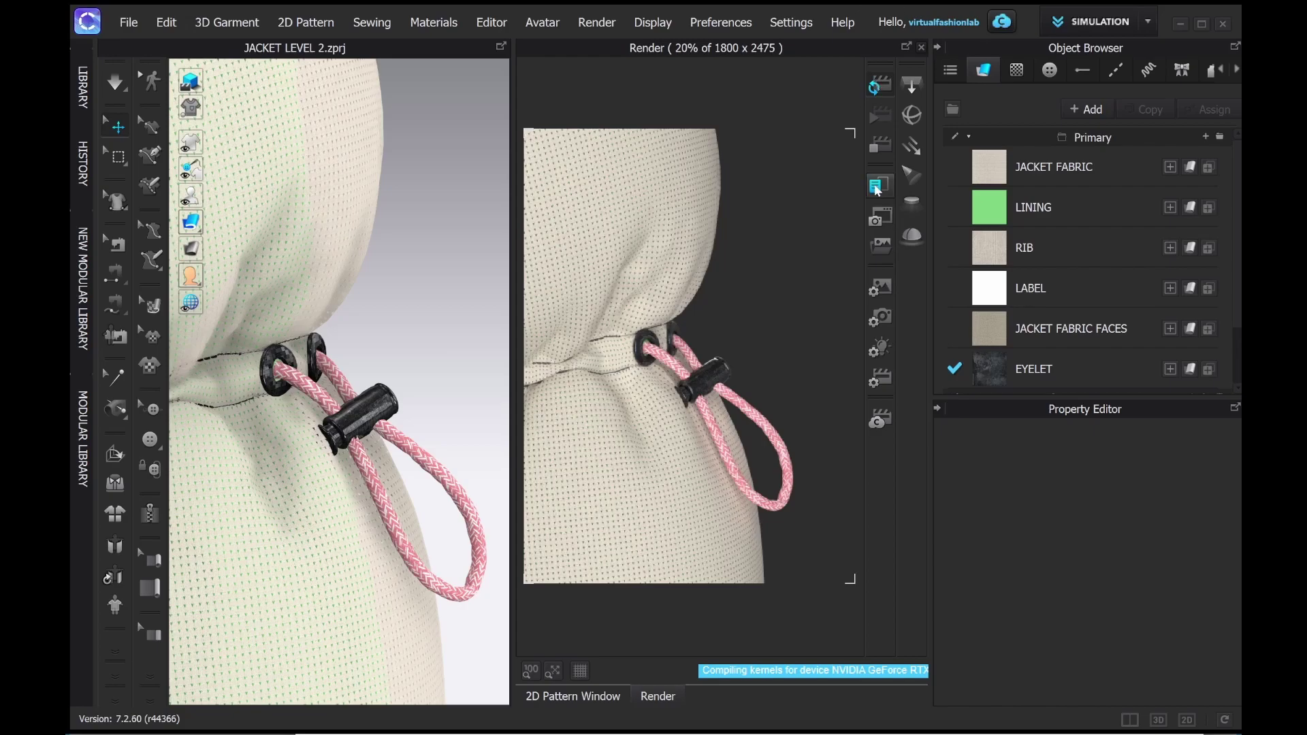
Open the JACKET FABRIC material's normal and displacement map settings
click(1064, 178)
drag(1235, 581, 1238, 525)
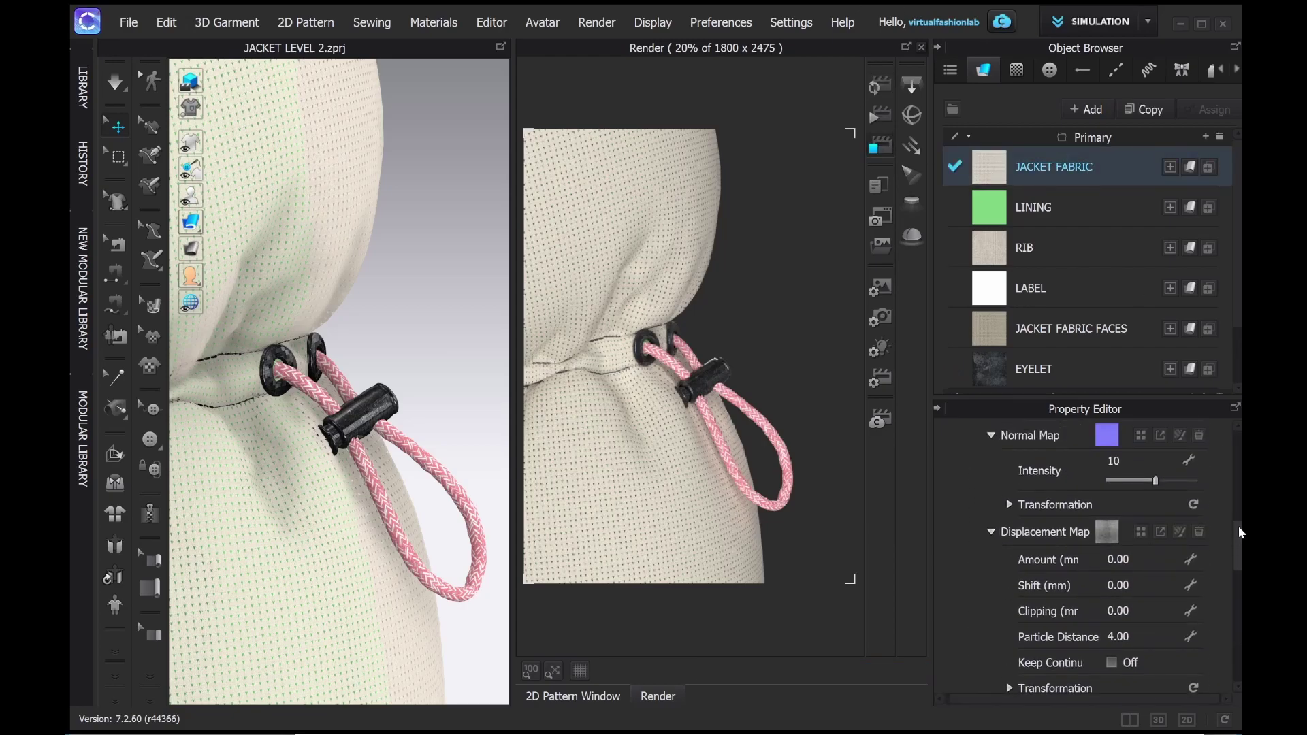